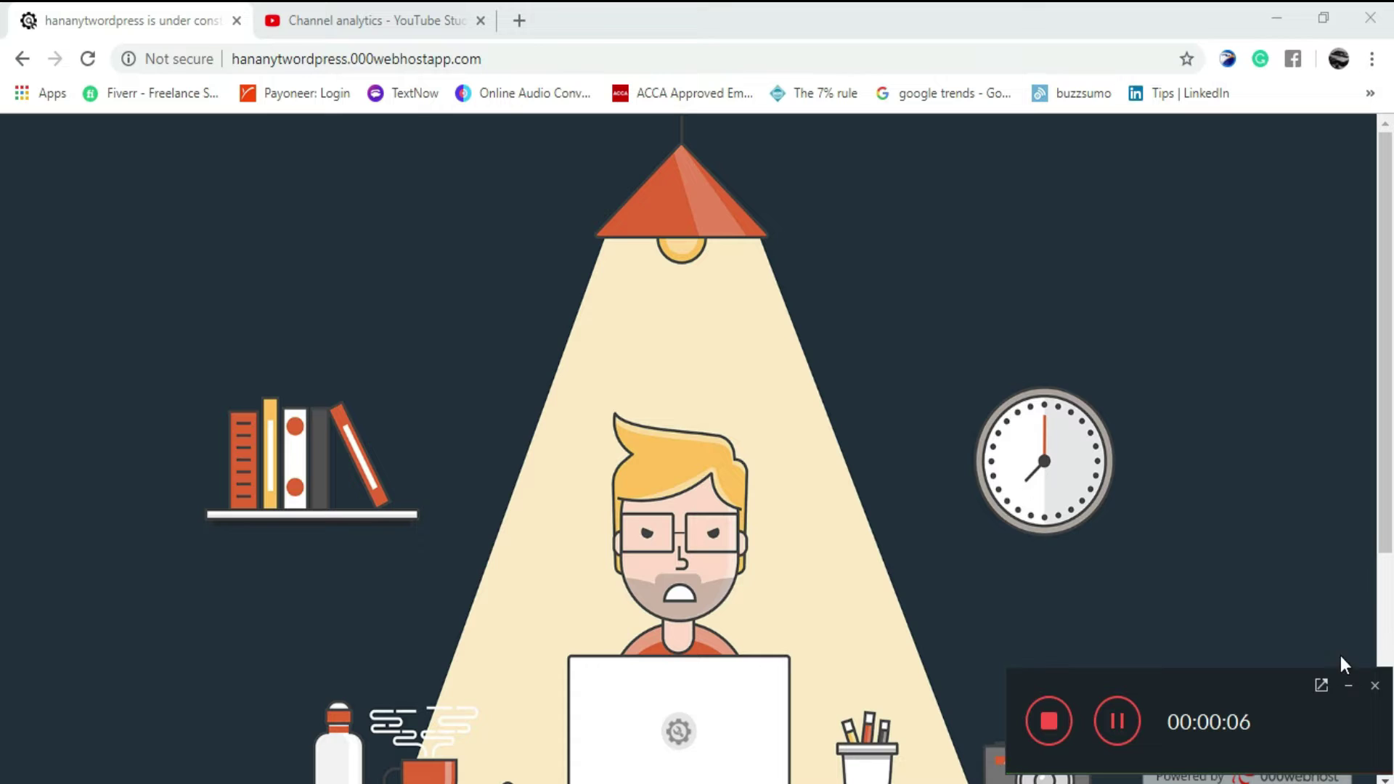
# Look over the site's under-construction page from the illustration down to its headline.
pyautogui.click(1347, 686)
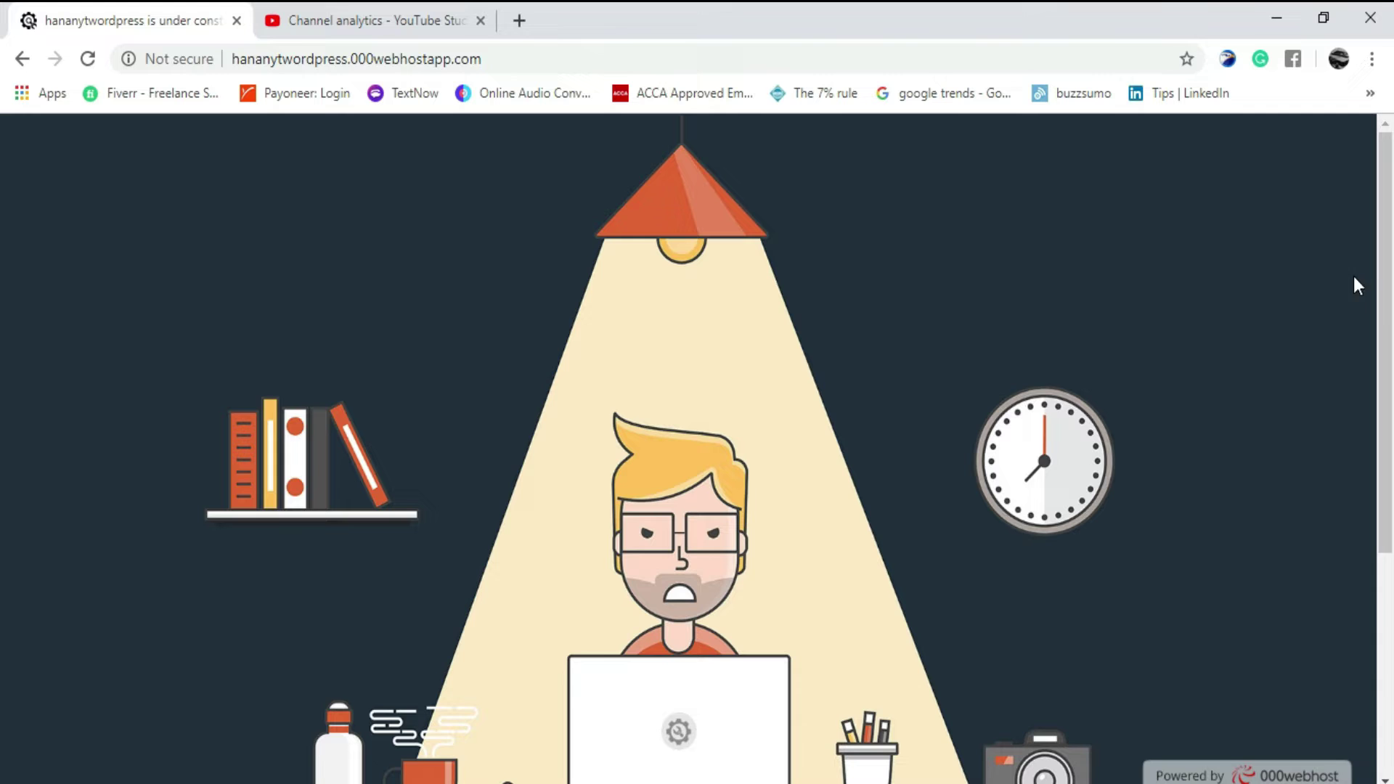
pyautogui.scroll(-5, 677, 360)
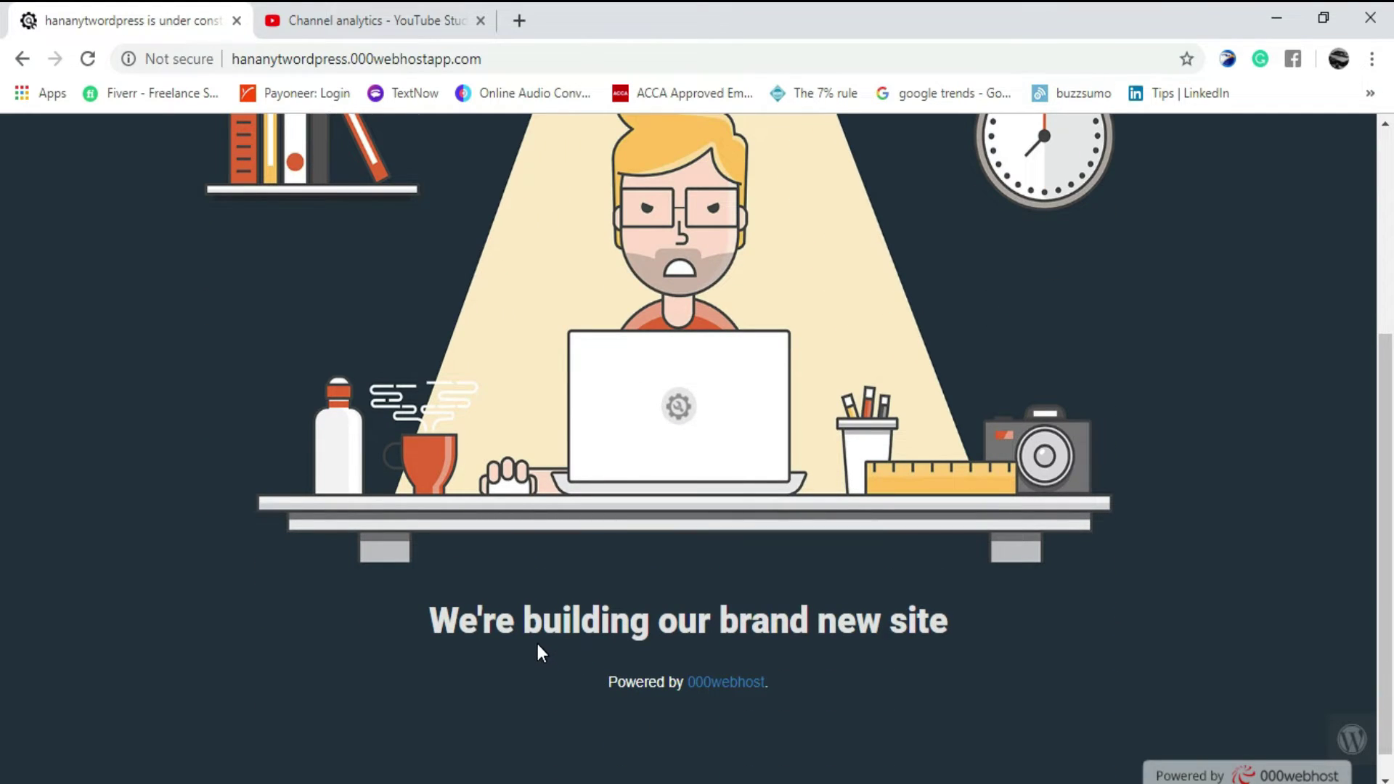
pyautogui.scroll(3, 537, 644)
pyautogui.scroll(-3, 581, 503)
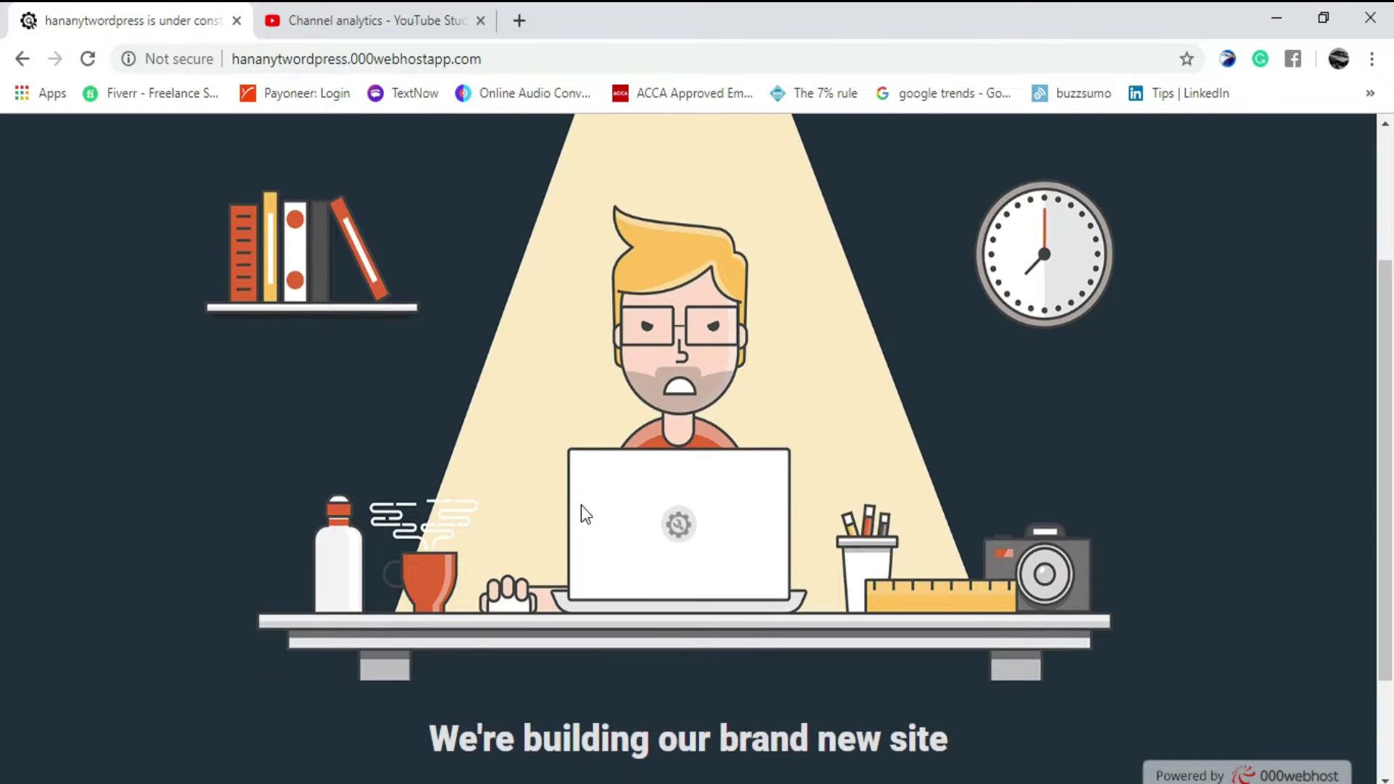
pyautogui.scroll(1, 581, 508)
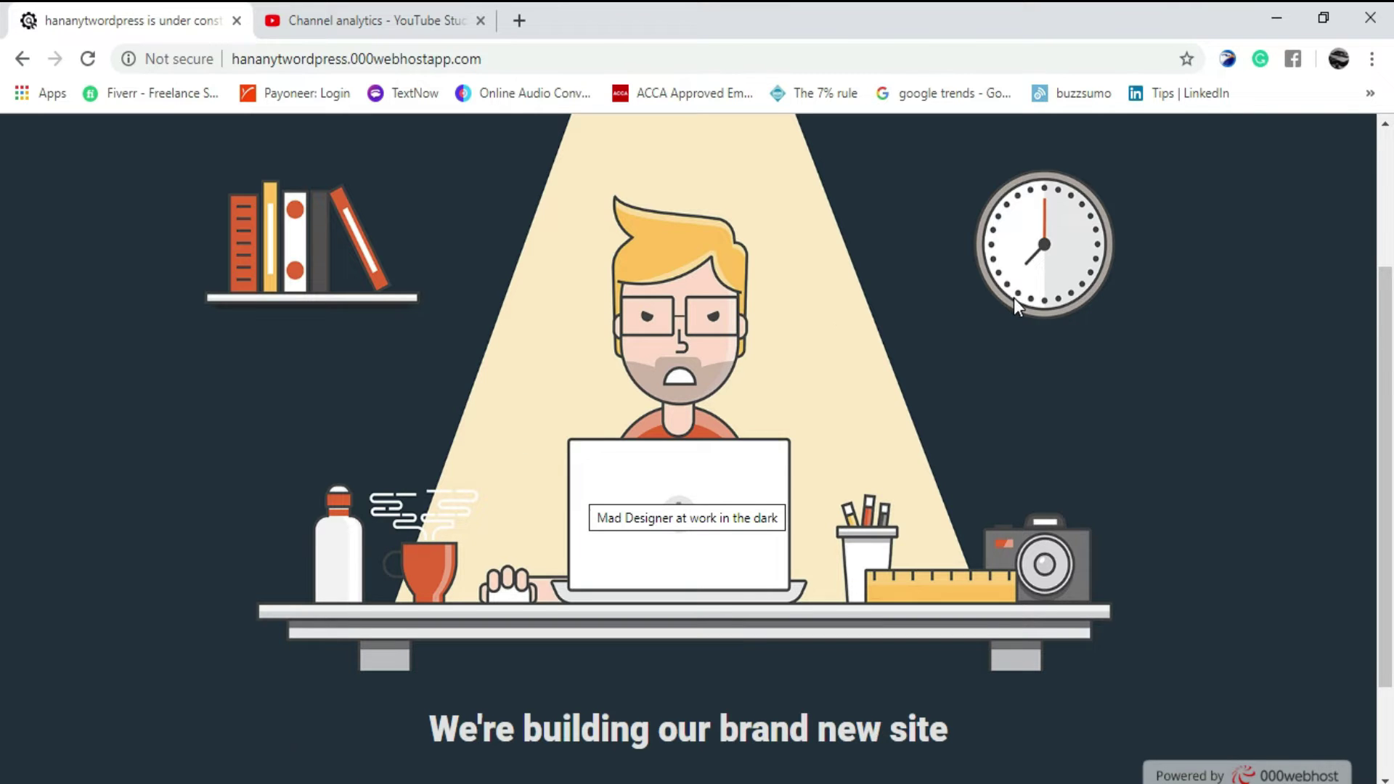
pyautogui.scroll(3, 1013, 297)
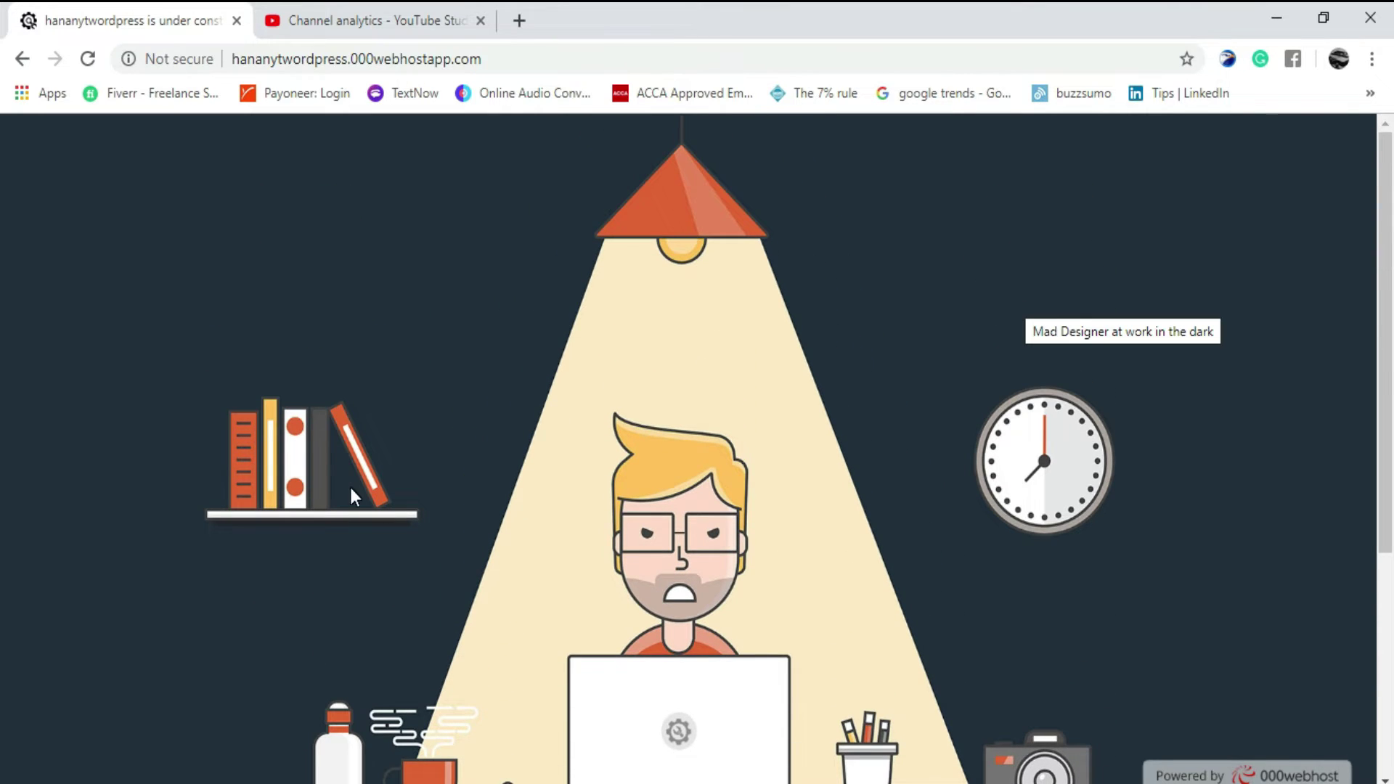
# Switch to the YouTube Studio channel analytics and set the date range to Lifetime.
pyautogui.click(379, 21)
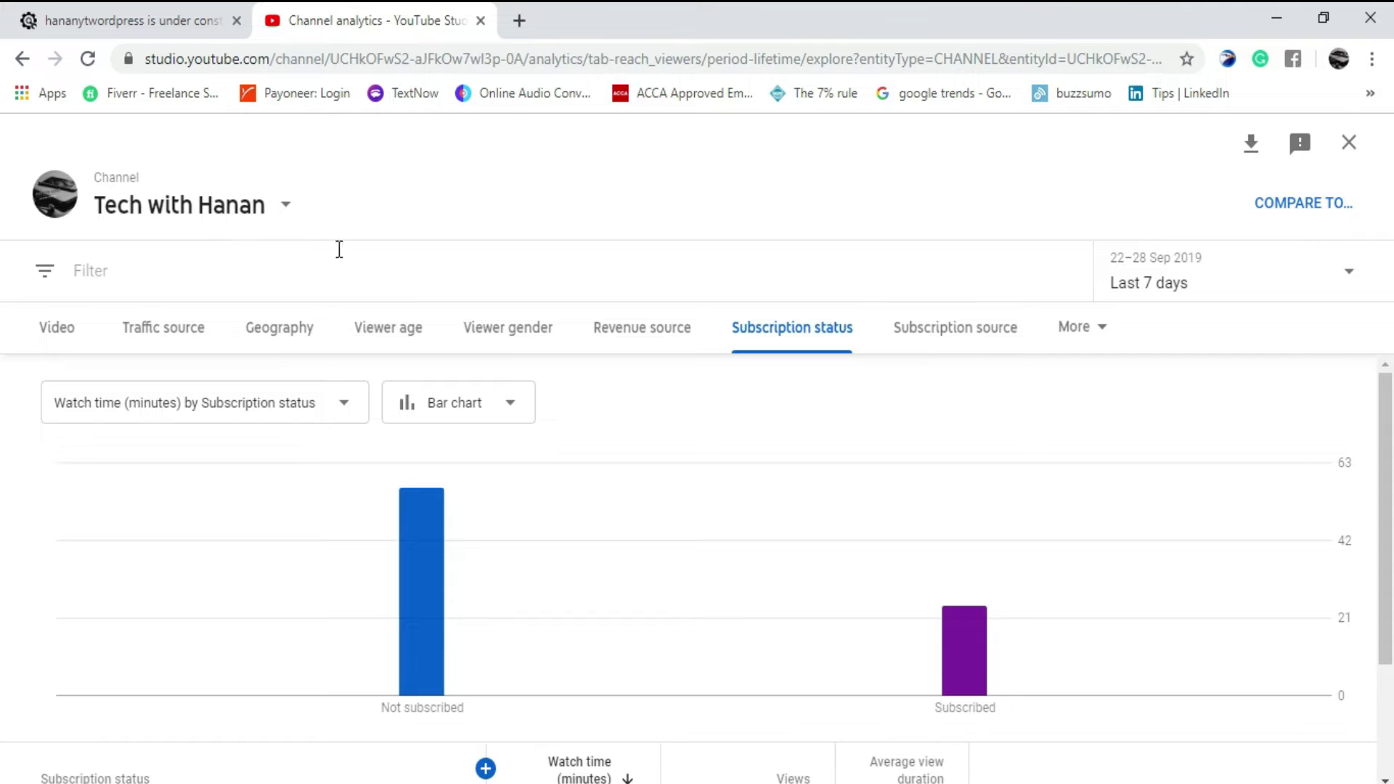
pyautogui.click(1314, 283)
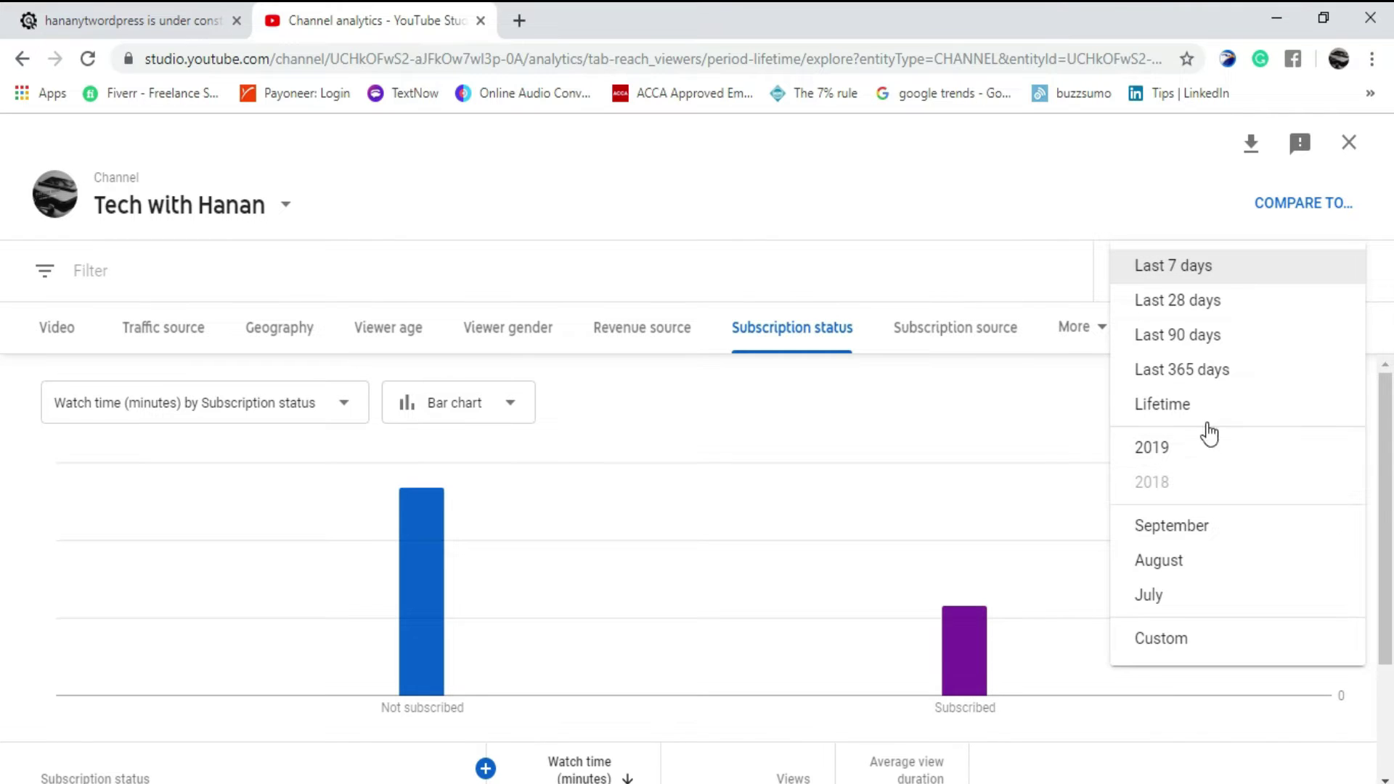
pyautogui.click(1195, 404)
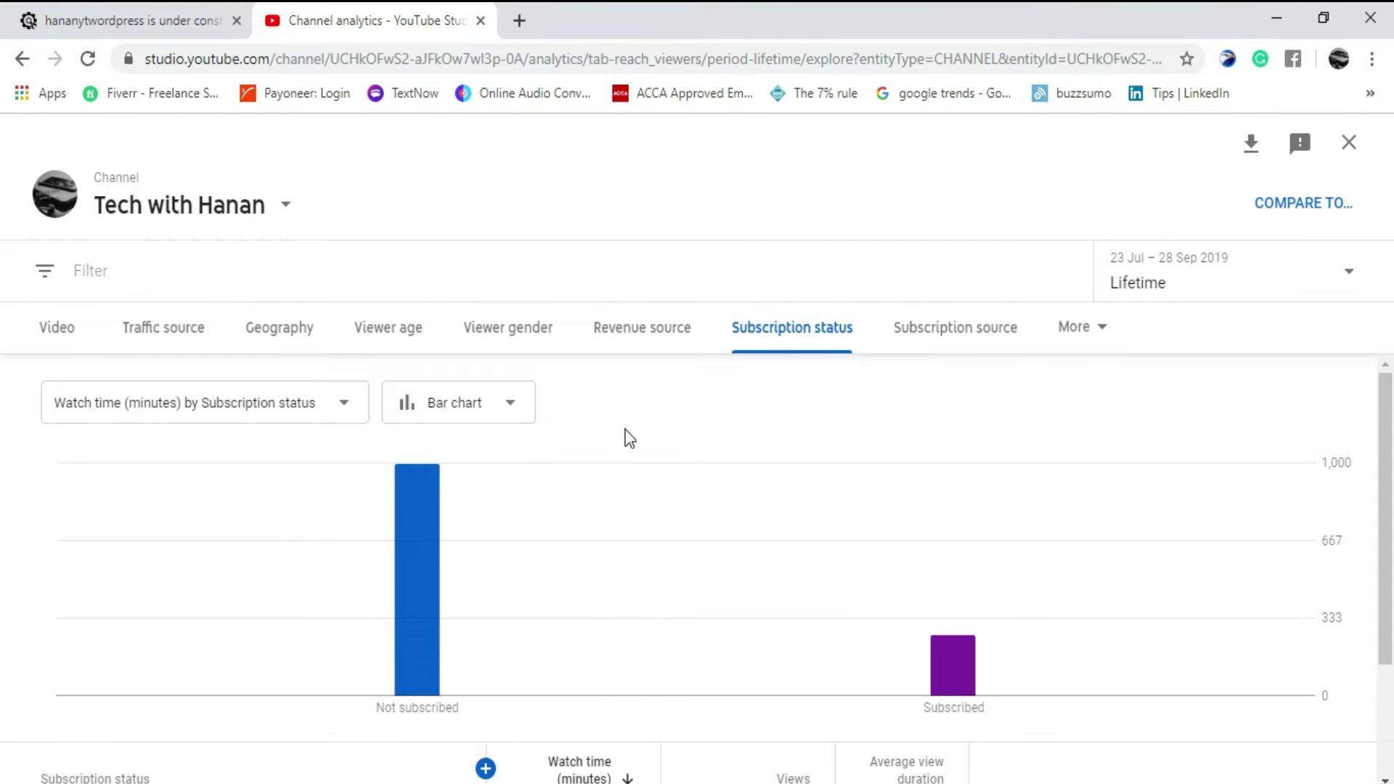
# Examine watch time in minutes by subscription status in the bar chart and the table below it.
pyautogui.click(221, 417)
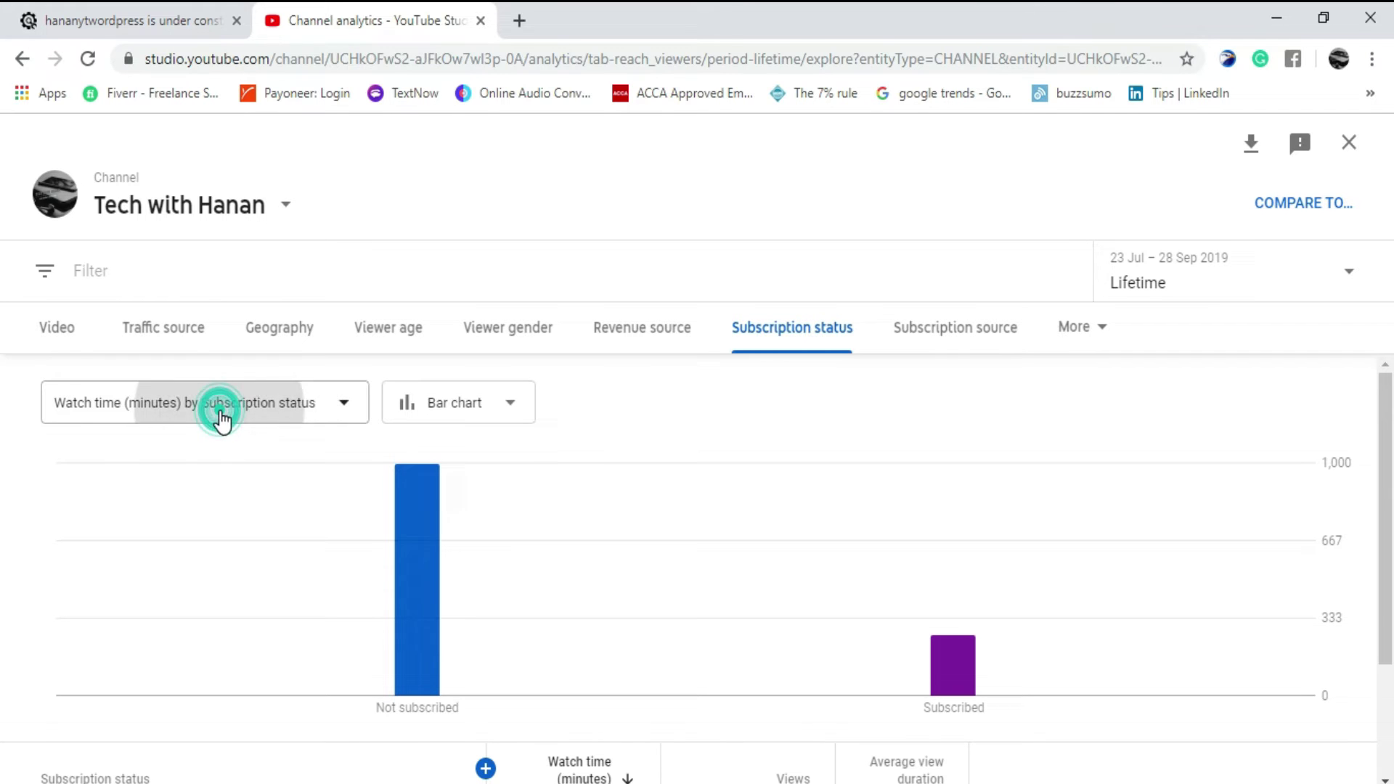
pyautogui.click(148, 404)
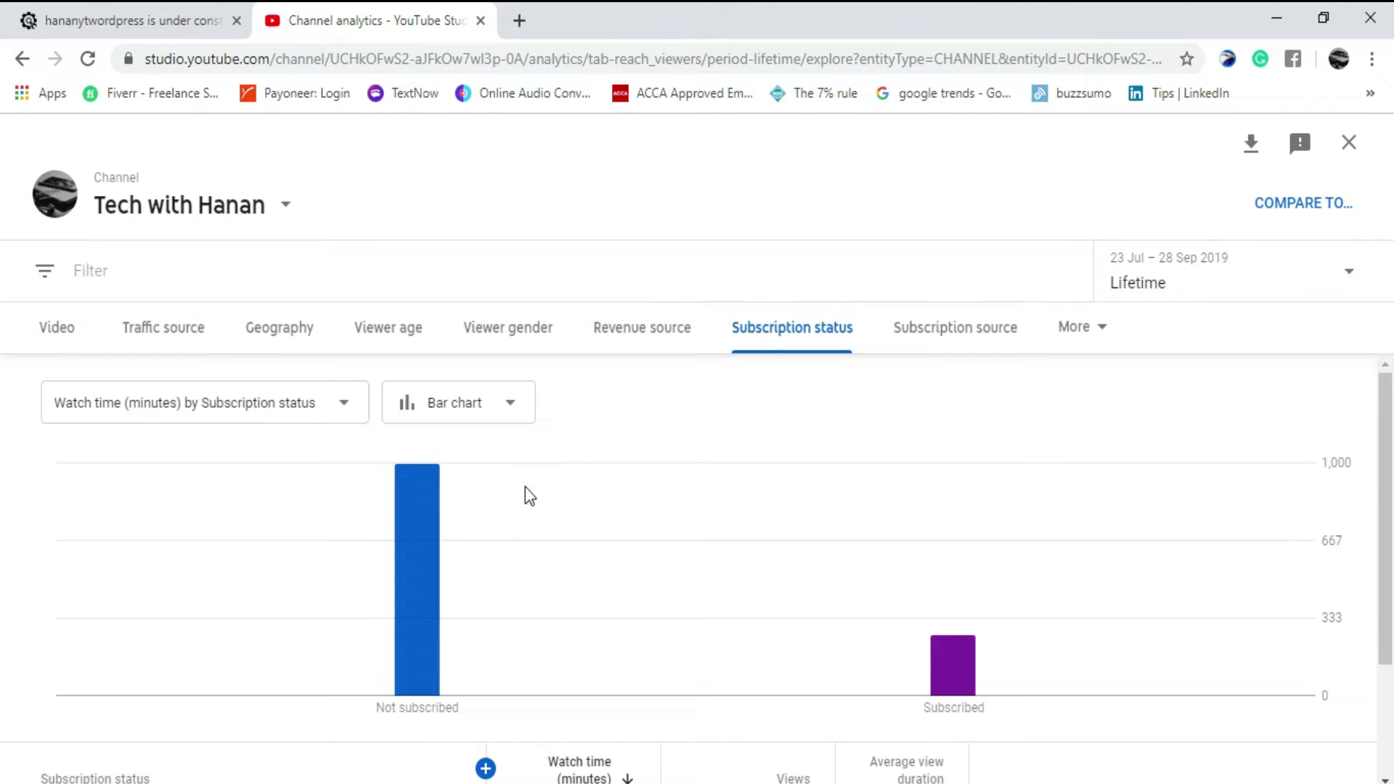
pyautogui.scroll(-2, 520, 481)
pyautogui.scroll(2, 517, 479)
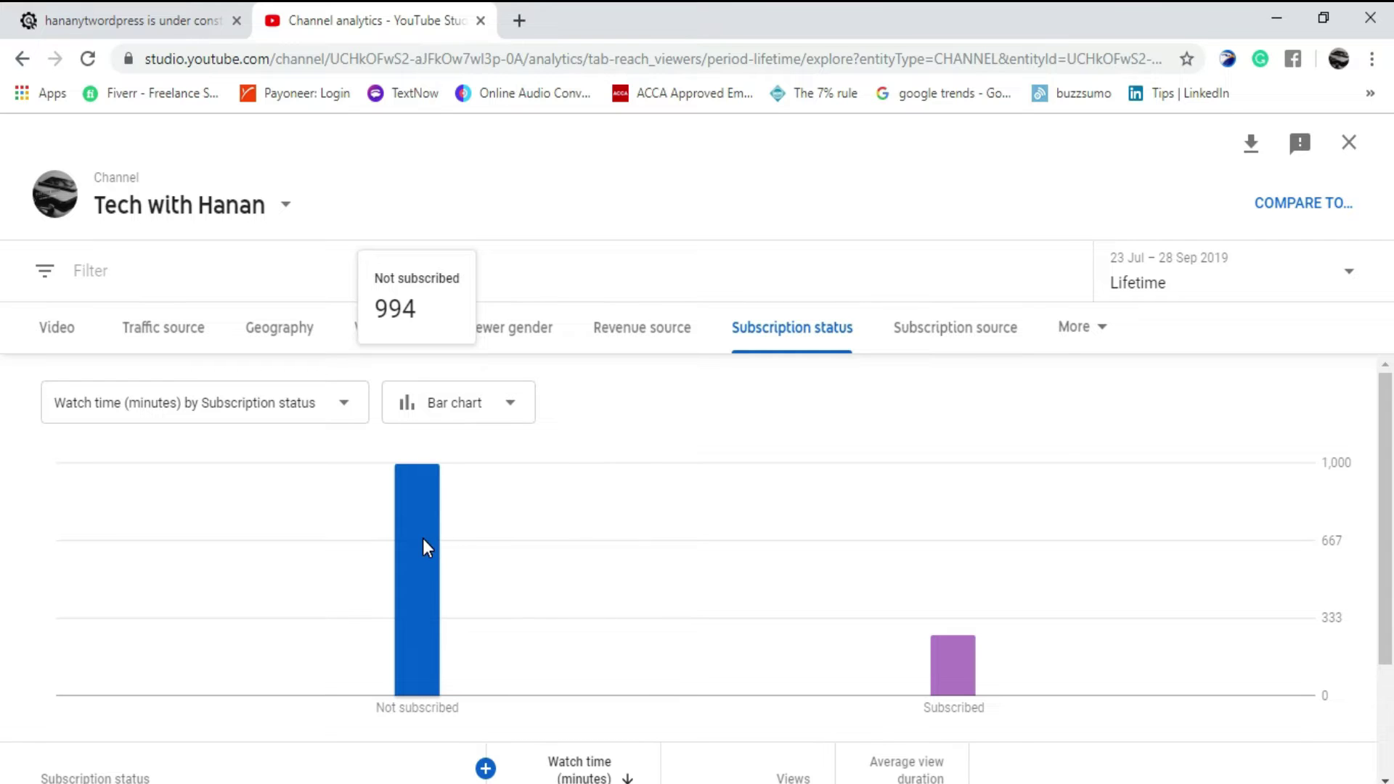
pyautogui.moveTo(781, 579)
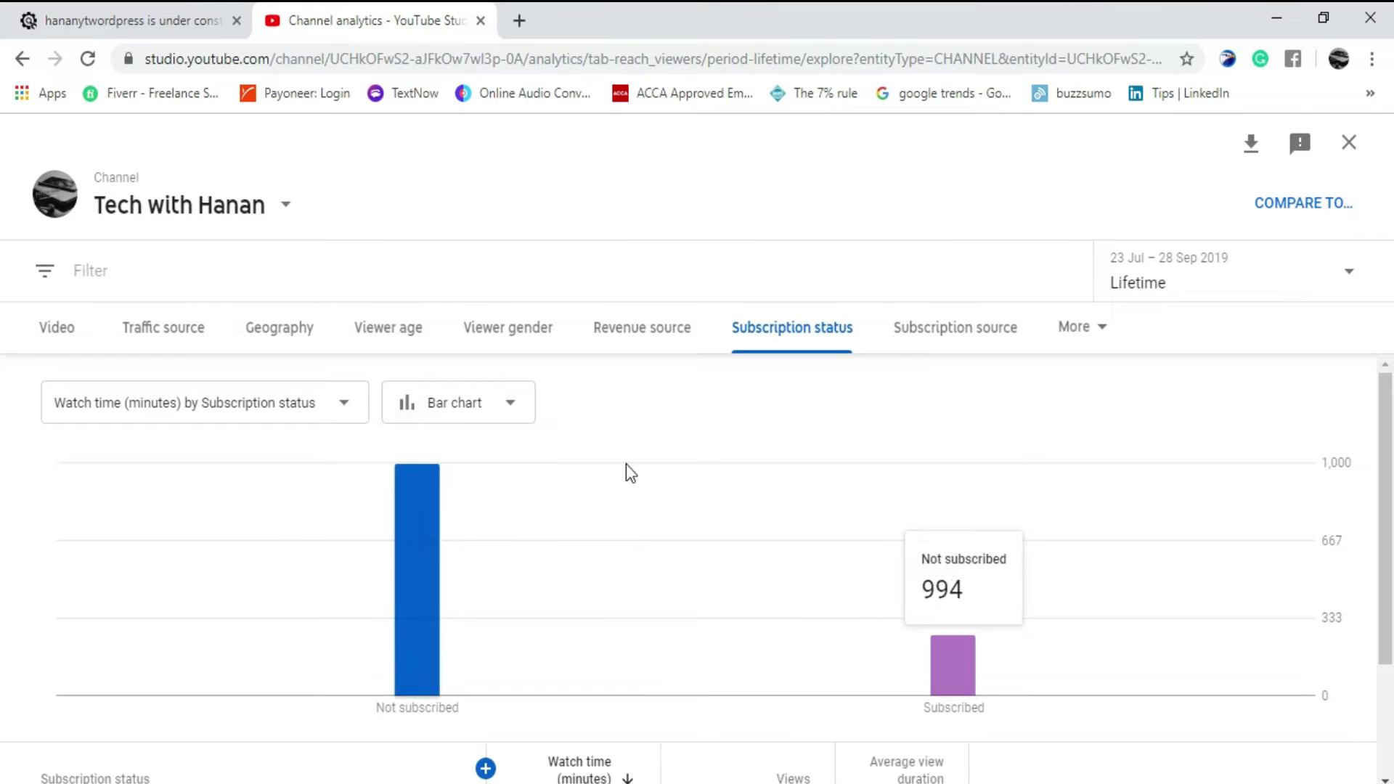
pyautogui.scroll(-2, 654, 508)
pyautogui.scroll(-1, 669, 504)
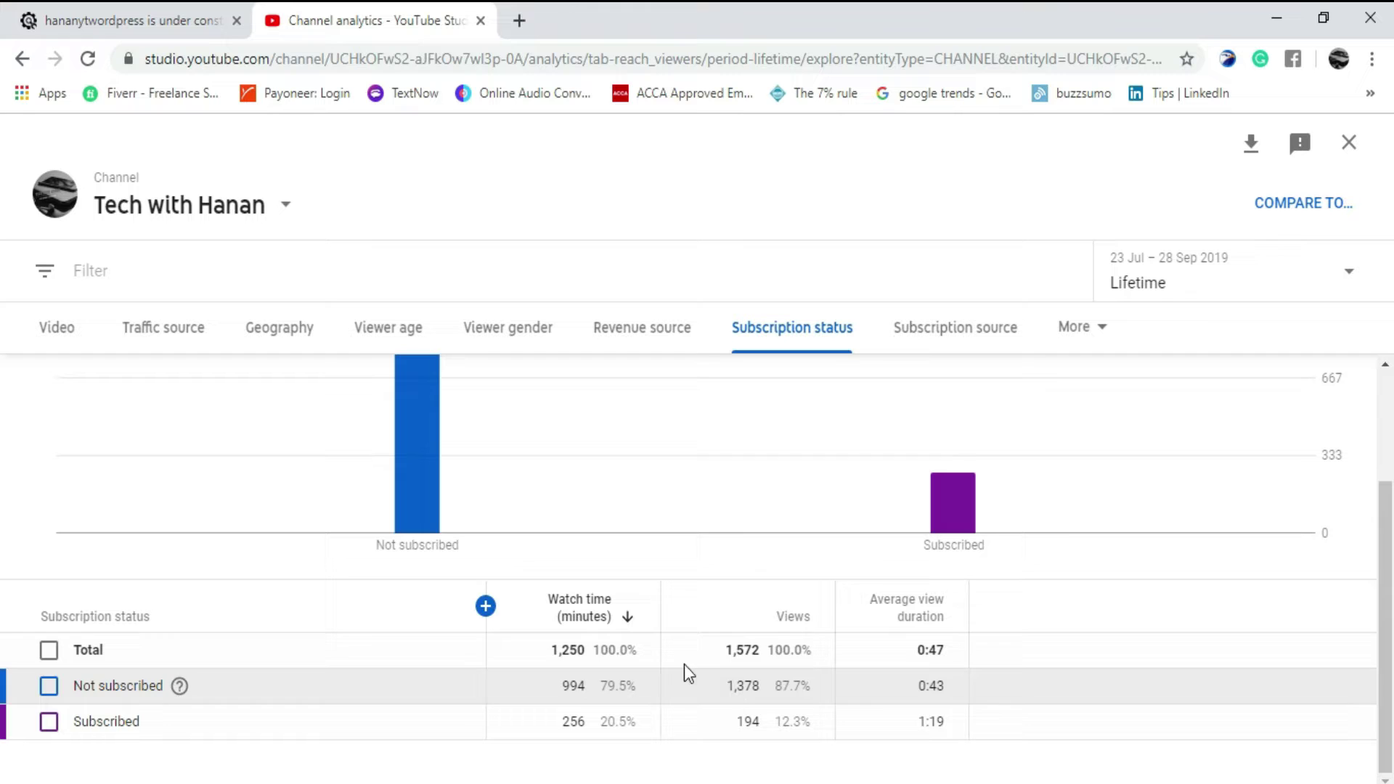
pyautogui.scroll(3, 778, 576)
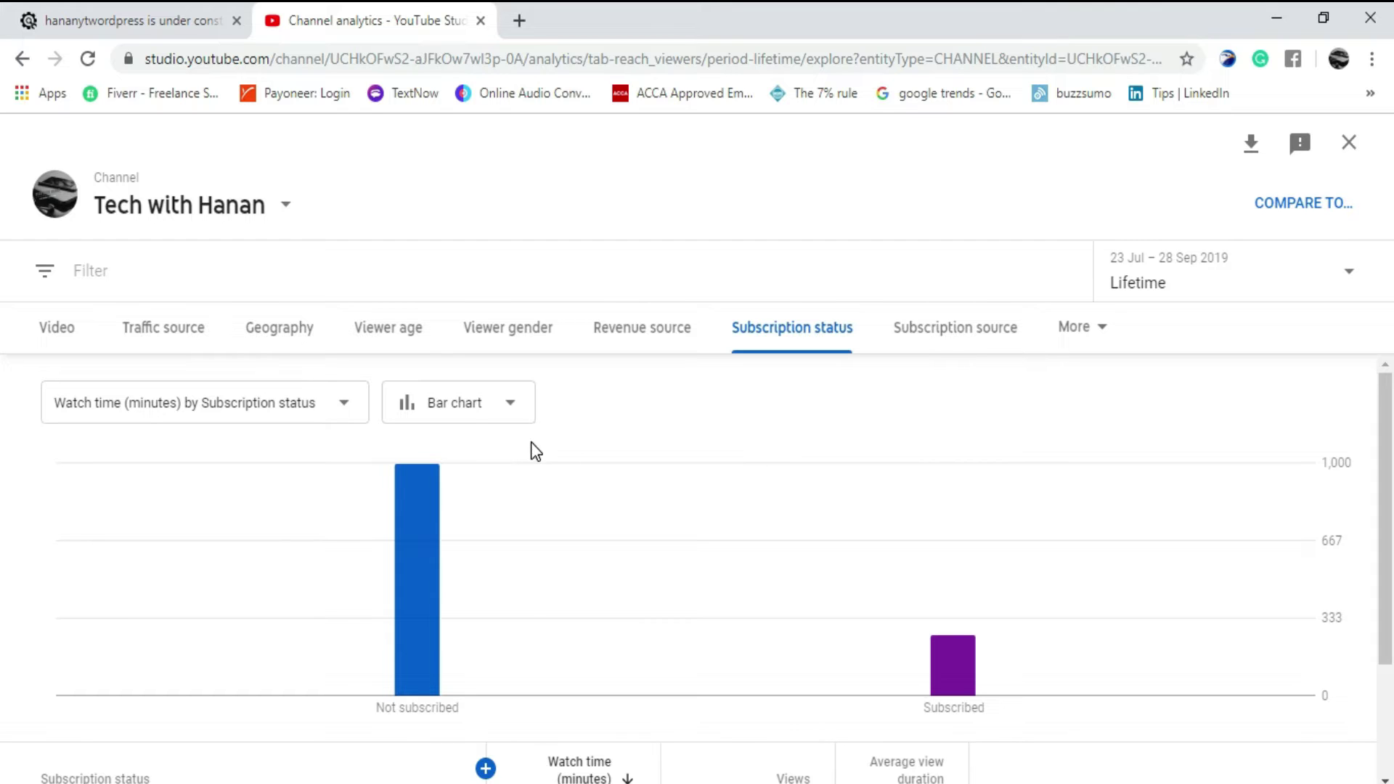
# Chart views by subscription status and compare the Not subscribed and Subscribed bars.
pyautogui.click(209, 410)
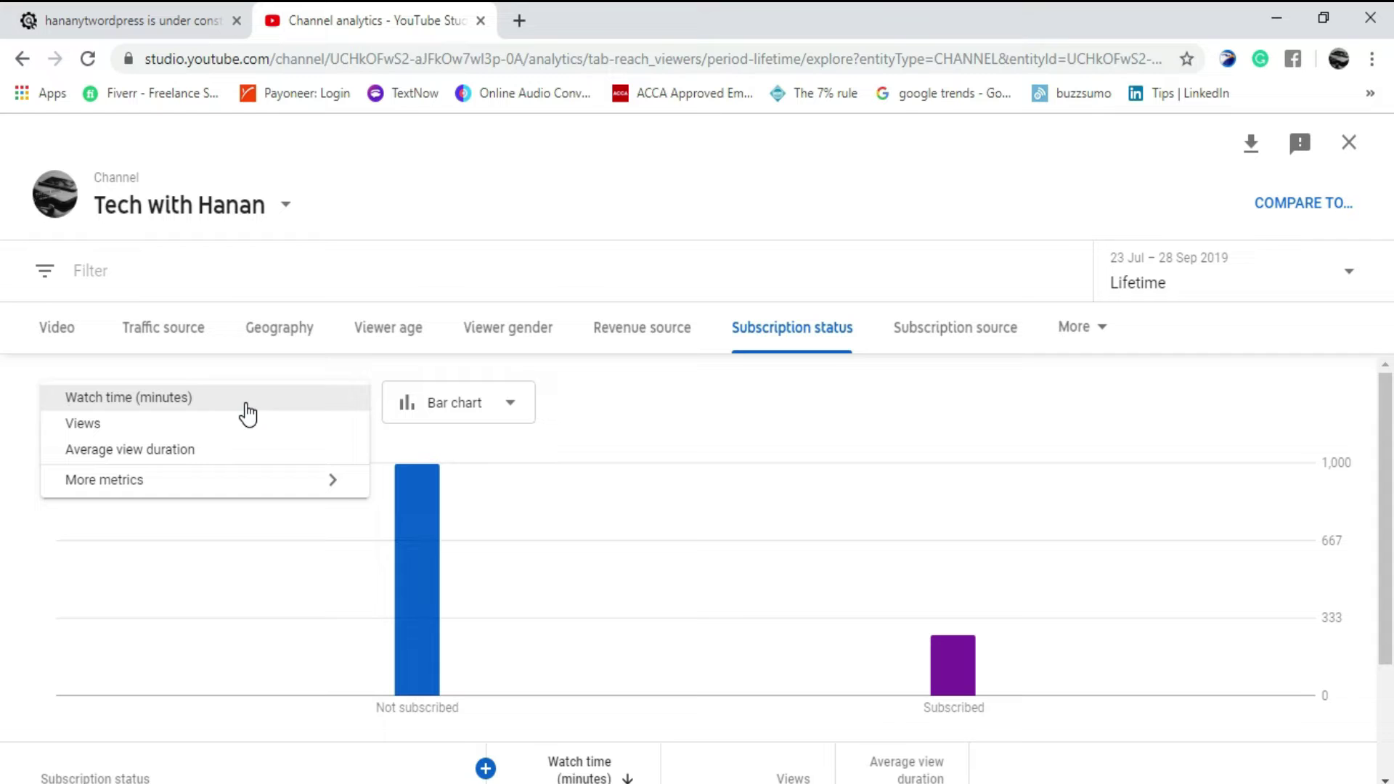
pyautogui.click(241, 424)
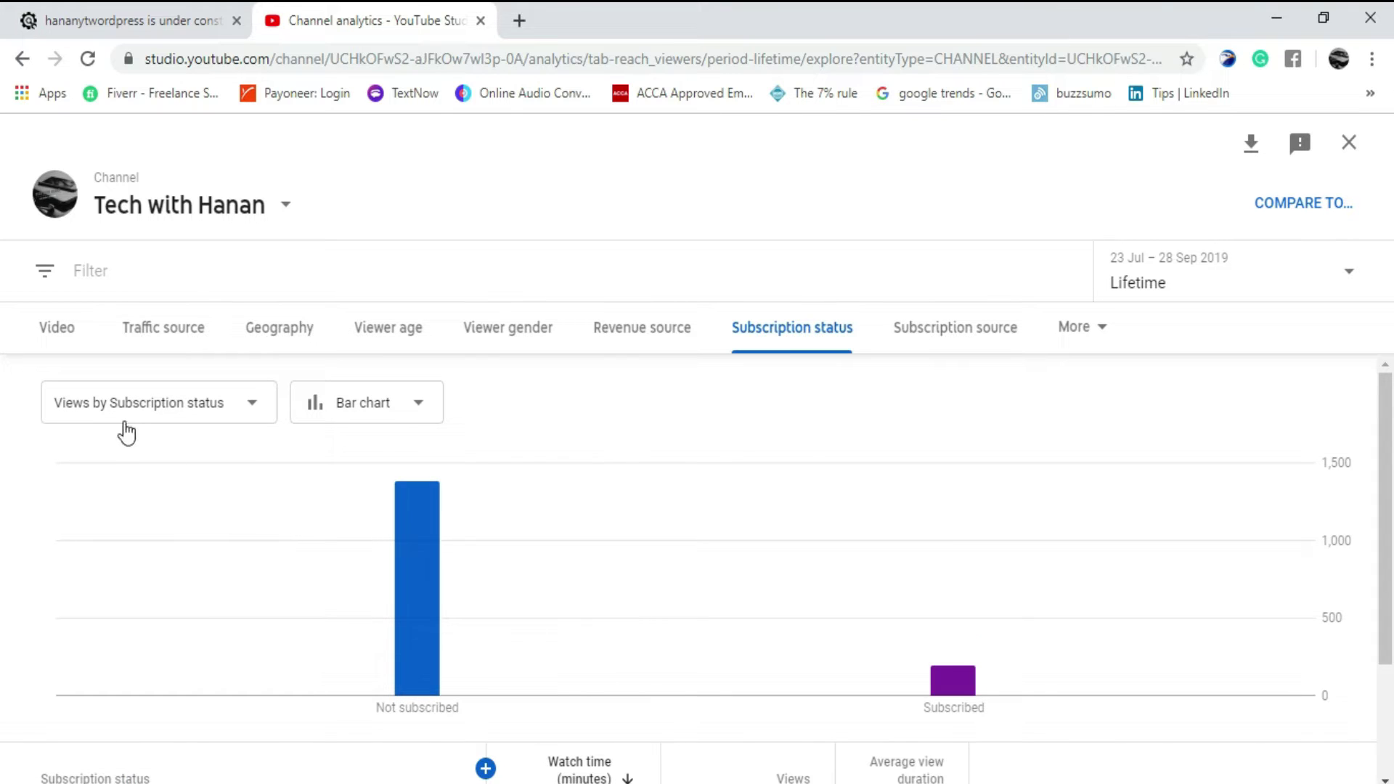
pyautogui.moveTo(379, 529)
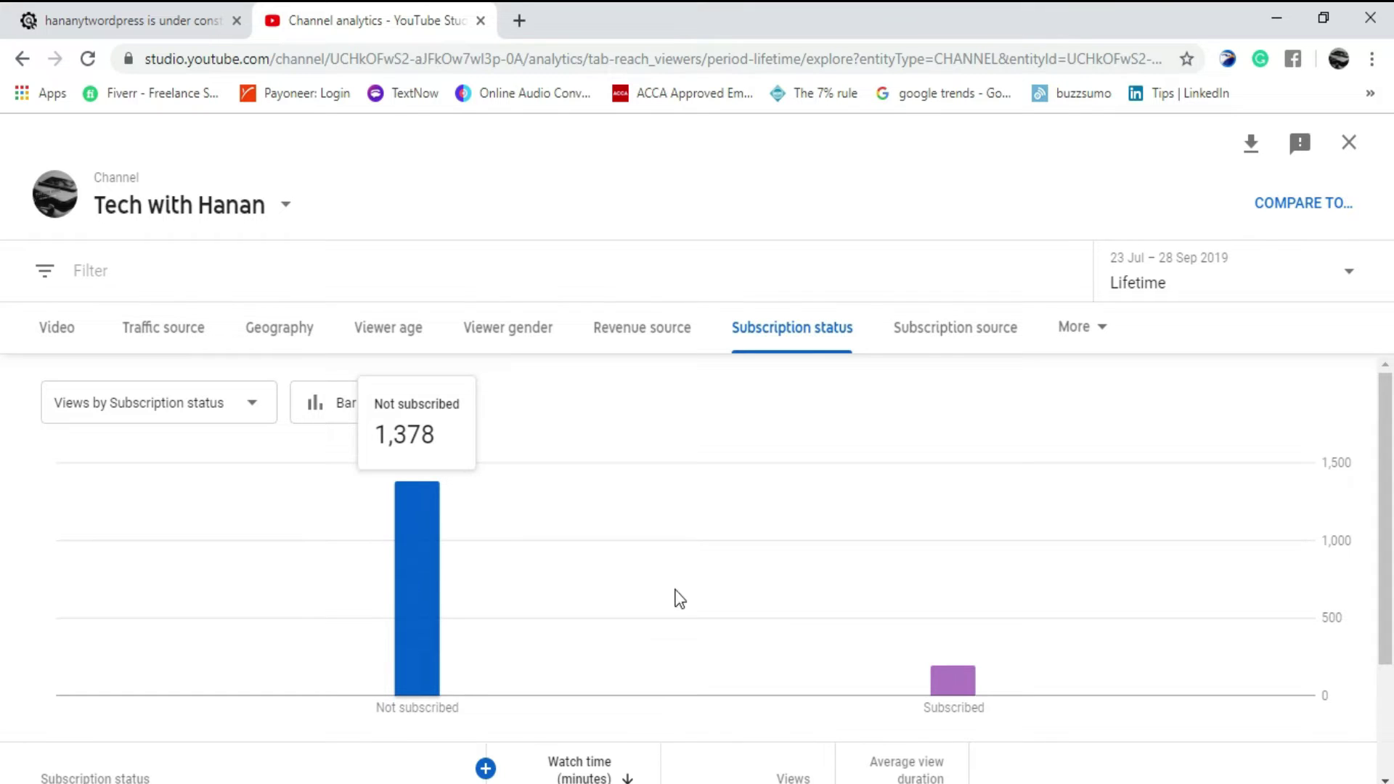
pyautogui.moveTo(907, 648)
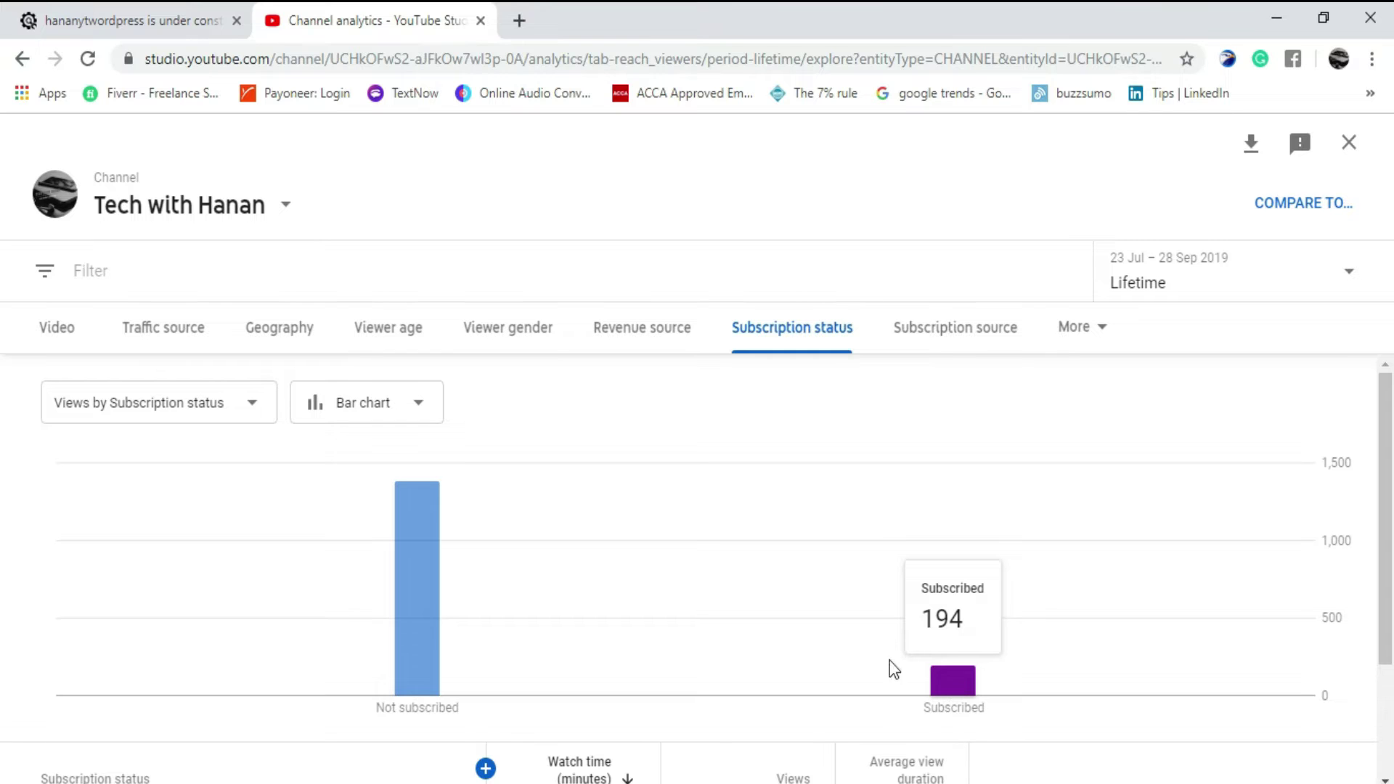
pyautogui.moveTo(566, 580)
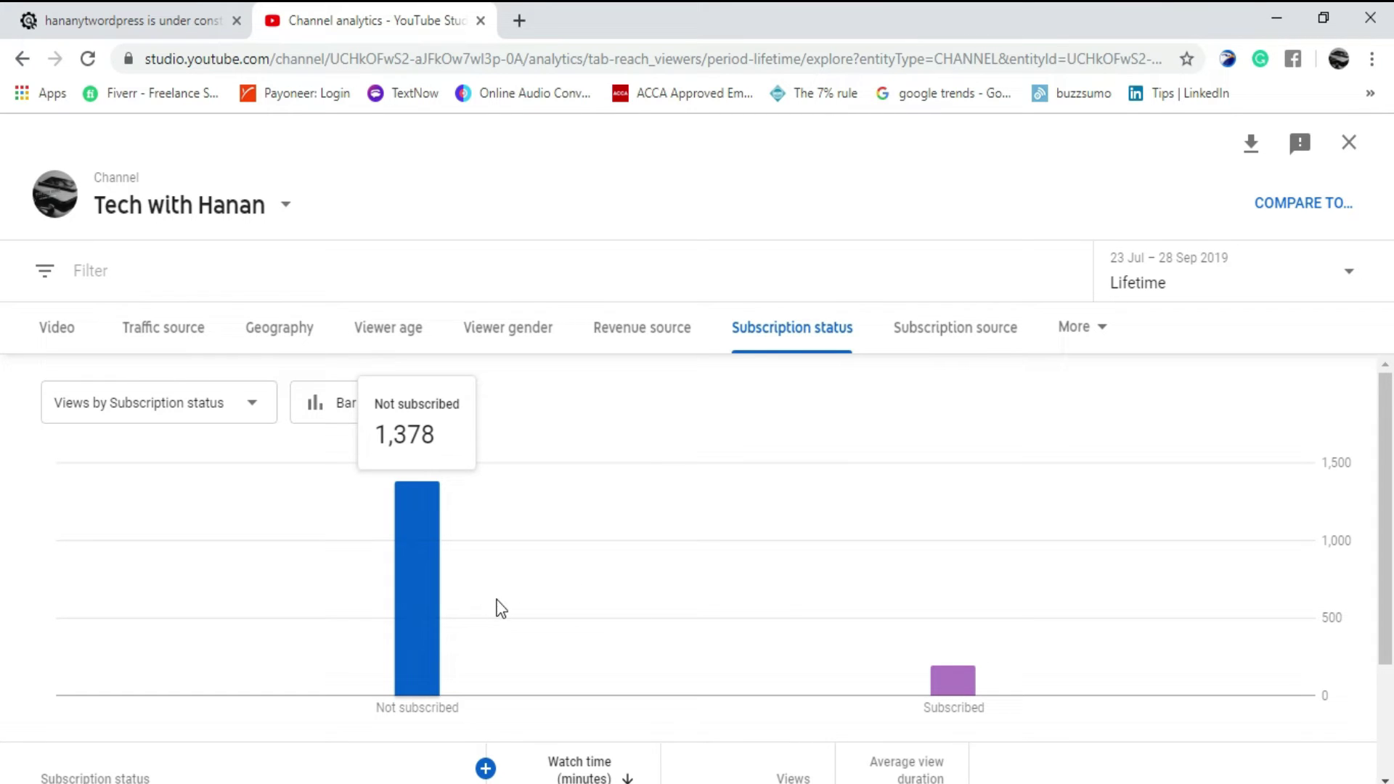
# Chart average view duration by subscription status and compare subscribed with non-subscribed viewers in the chart and table.
pyautogui.click(211, 403)
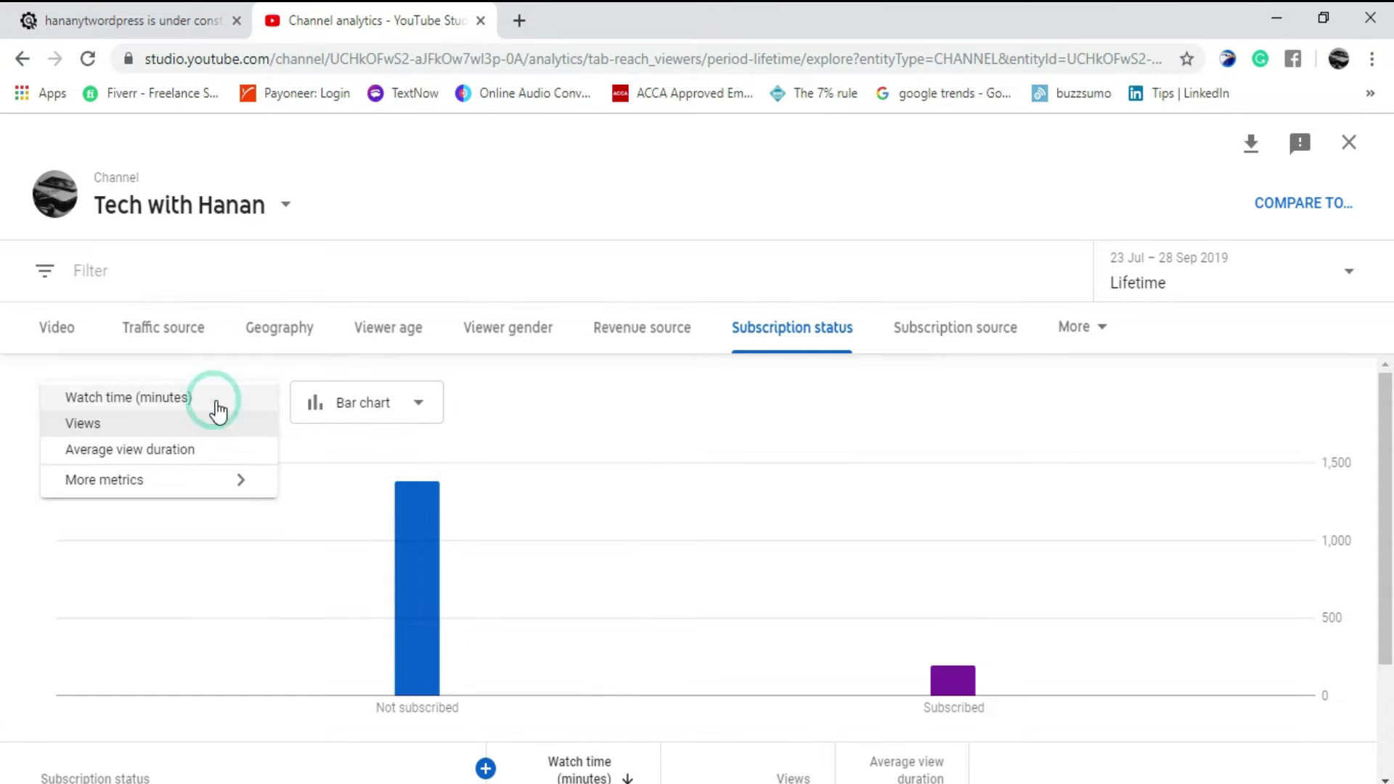
pyautogui.click(211, 454)
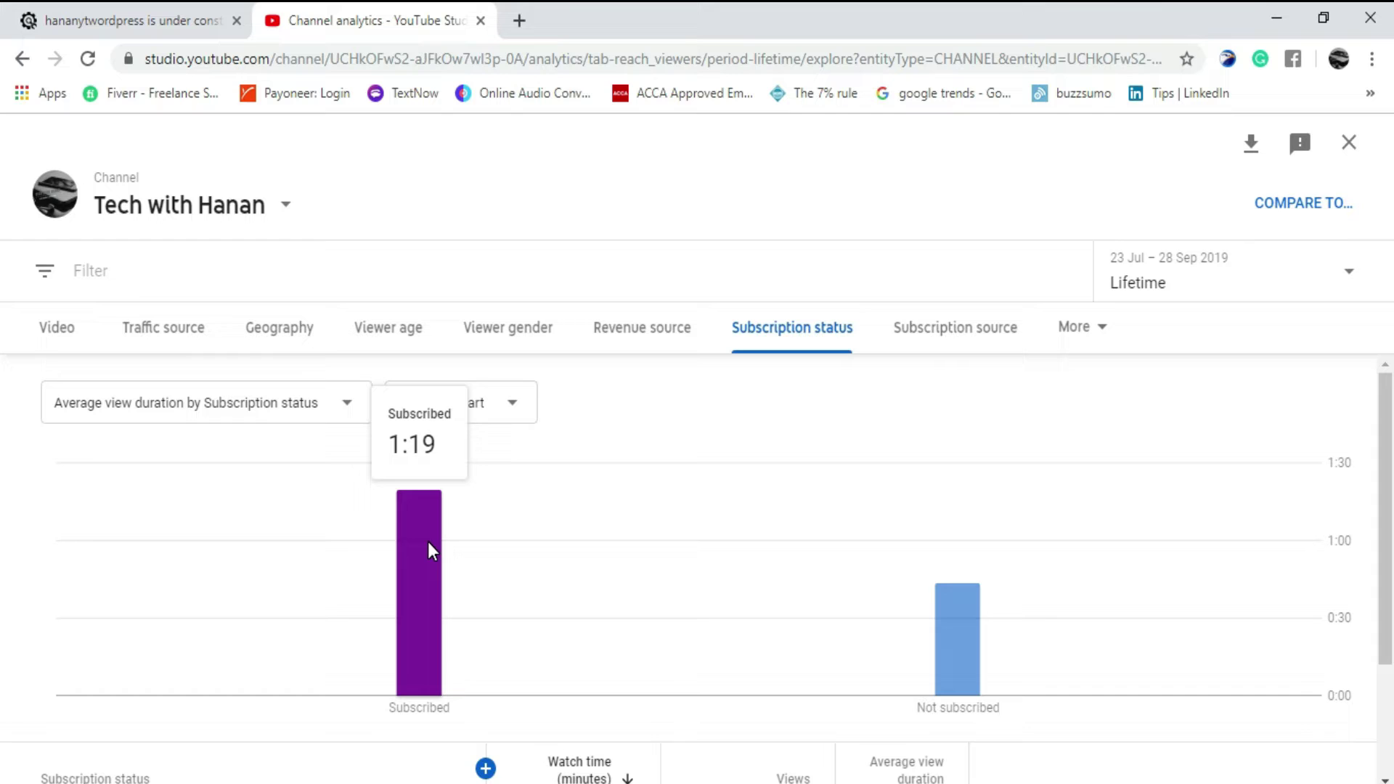
pyautogui.moveTo(926, 601)
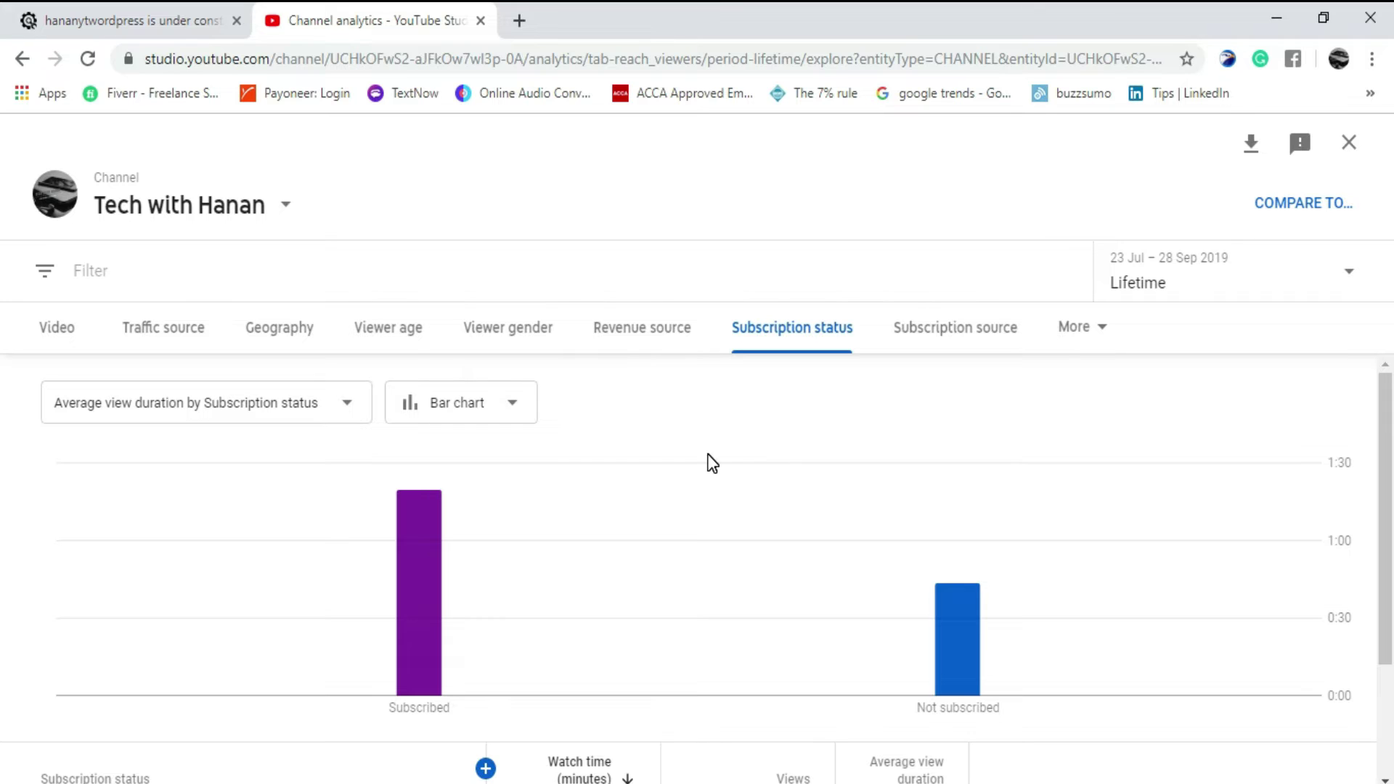
pyautogui.moveTo(686, 528)
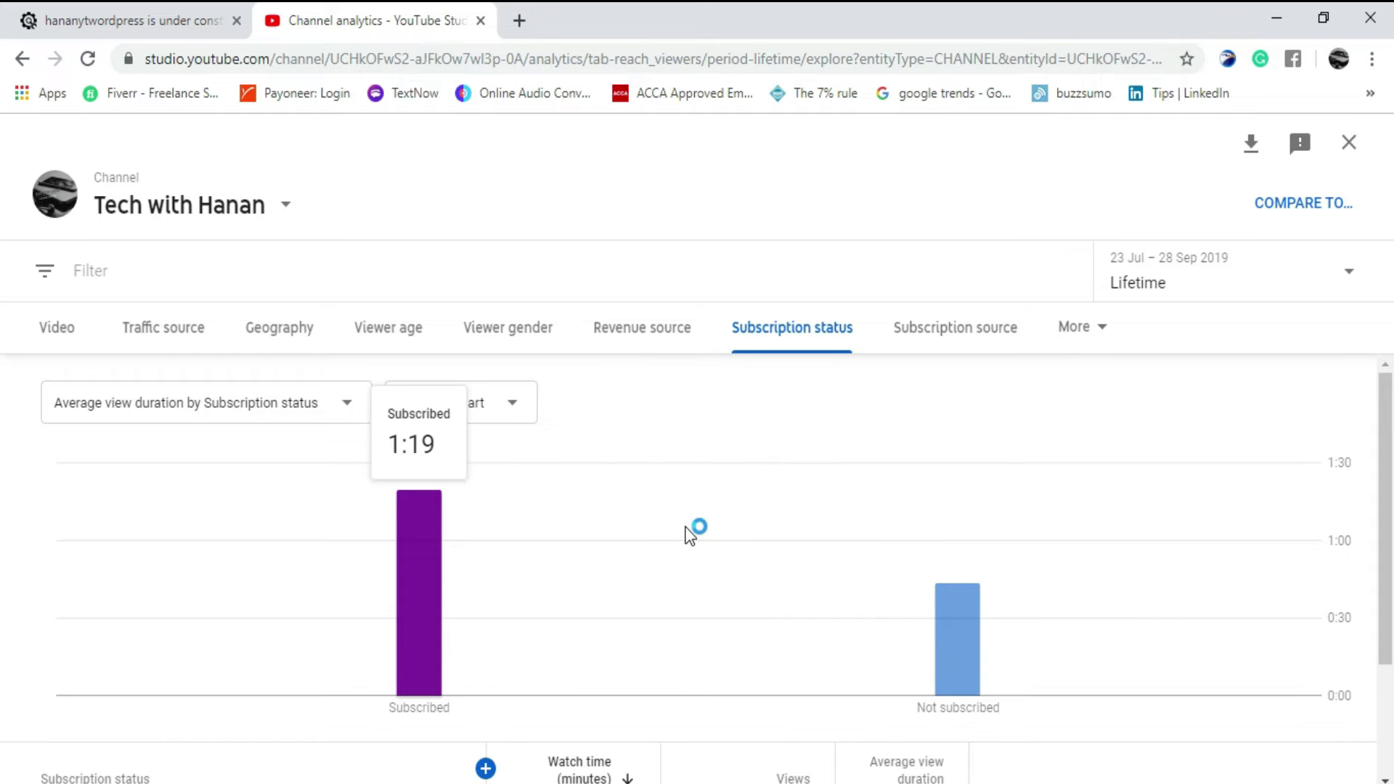
pyautogui.moveTo(412, 559)
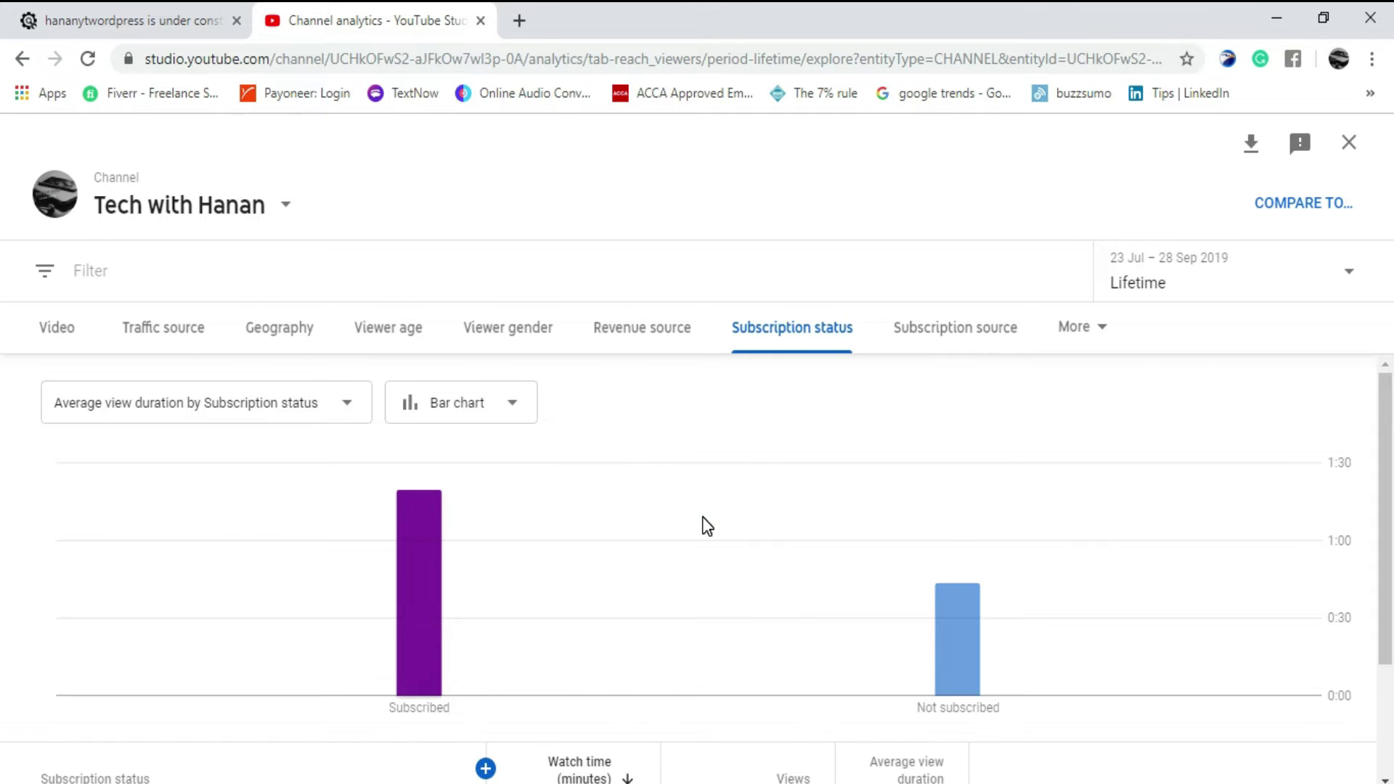
pyautogui.scroll(-1, 704, 524)
pyautogui.scroll(-1, 706, 527)
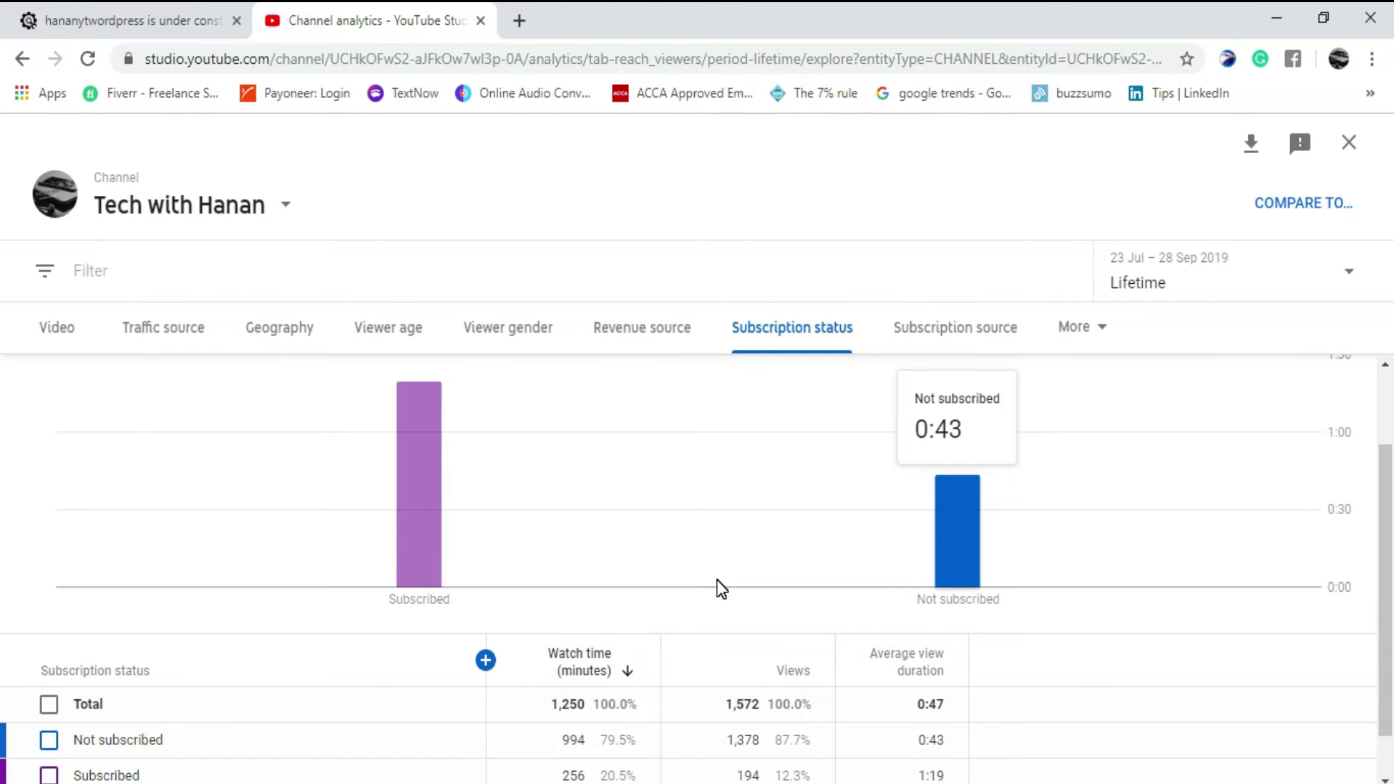
pyautogui.scroll(1, 723, 584)
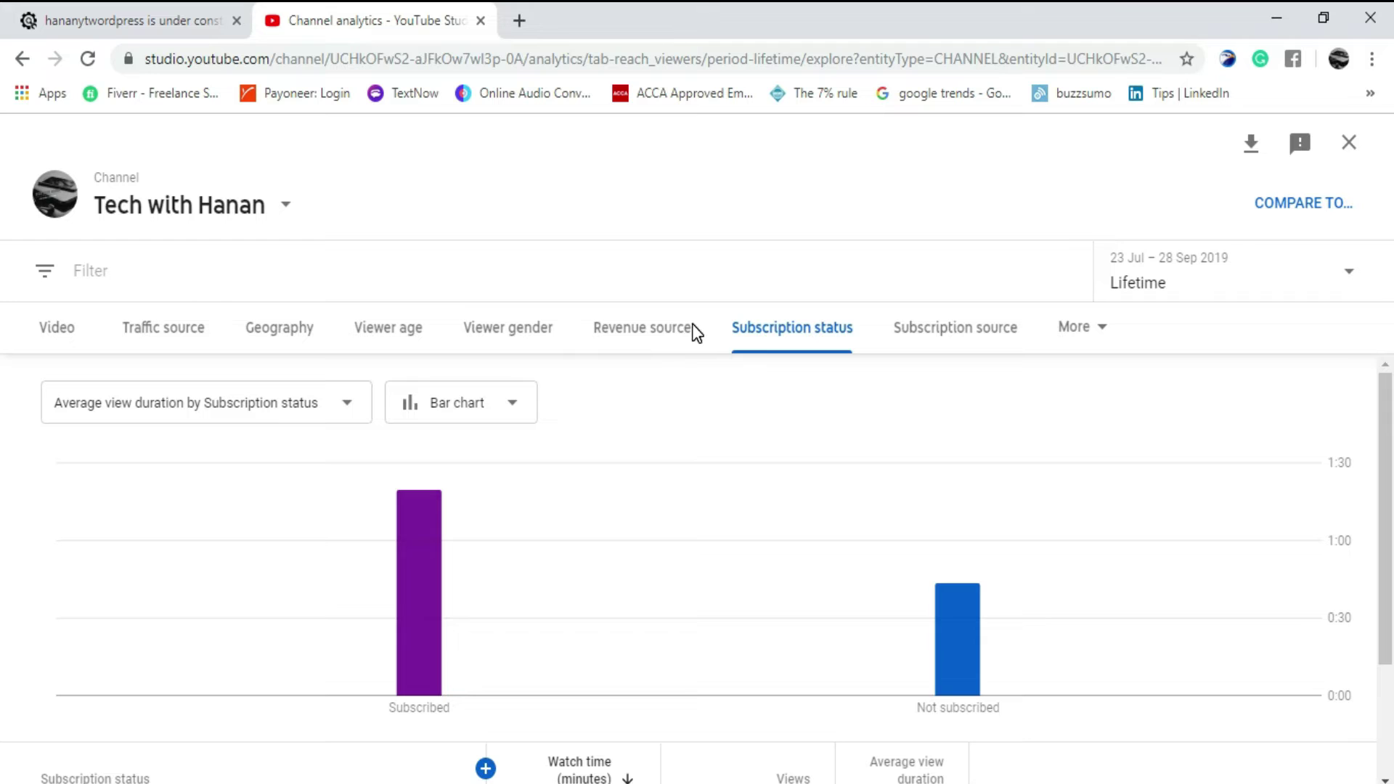
pyautogui.click(285, 411)
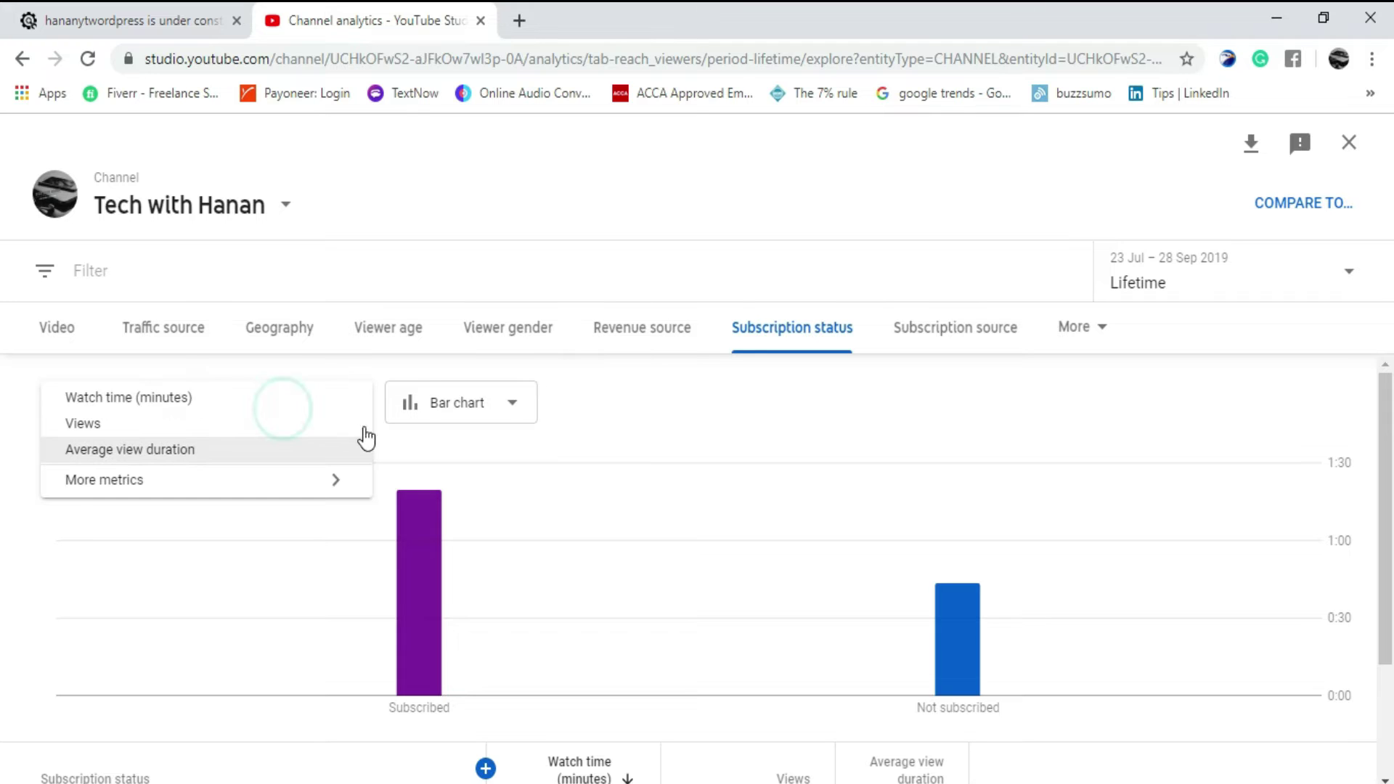
pyautogui.click(612, 417)
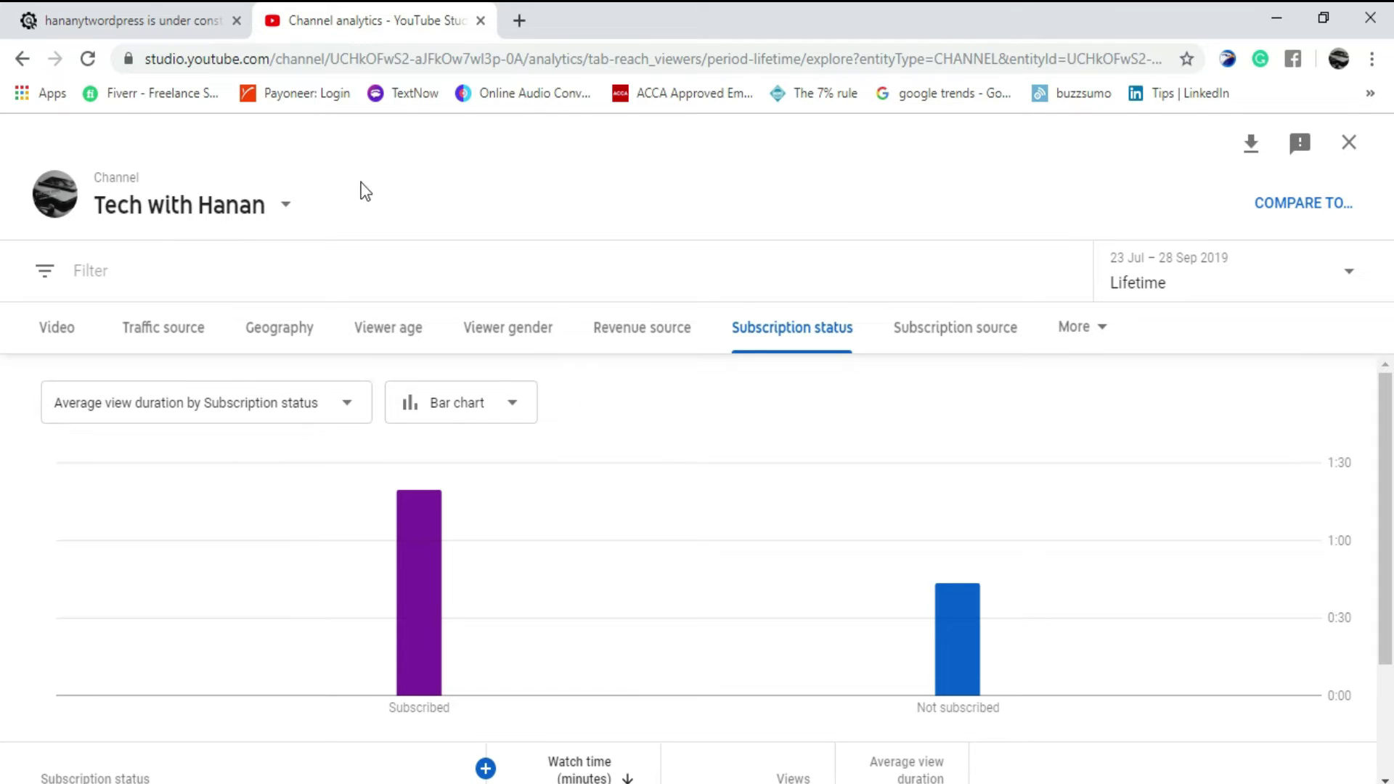
# Return to the under-construction site, then load hananwordpress.000webhostapp.com/wp-admin in a new tab.
pyautogui.click(151, 14)
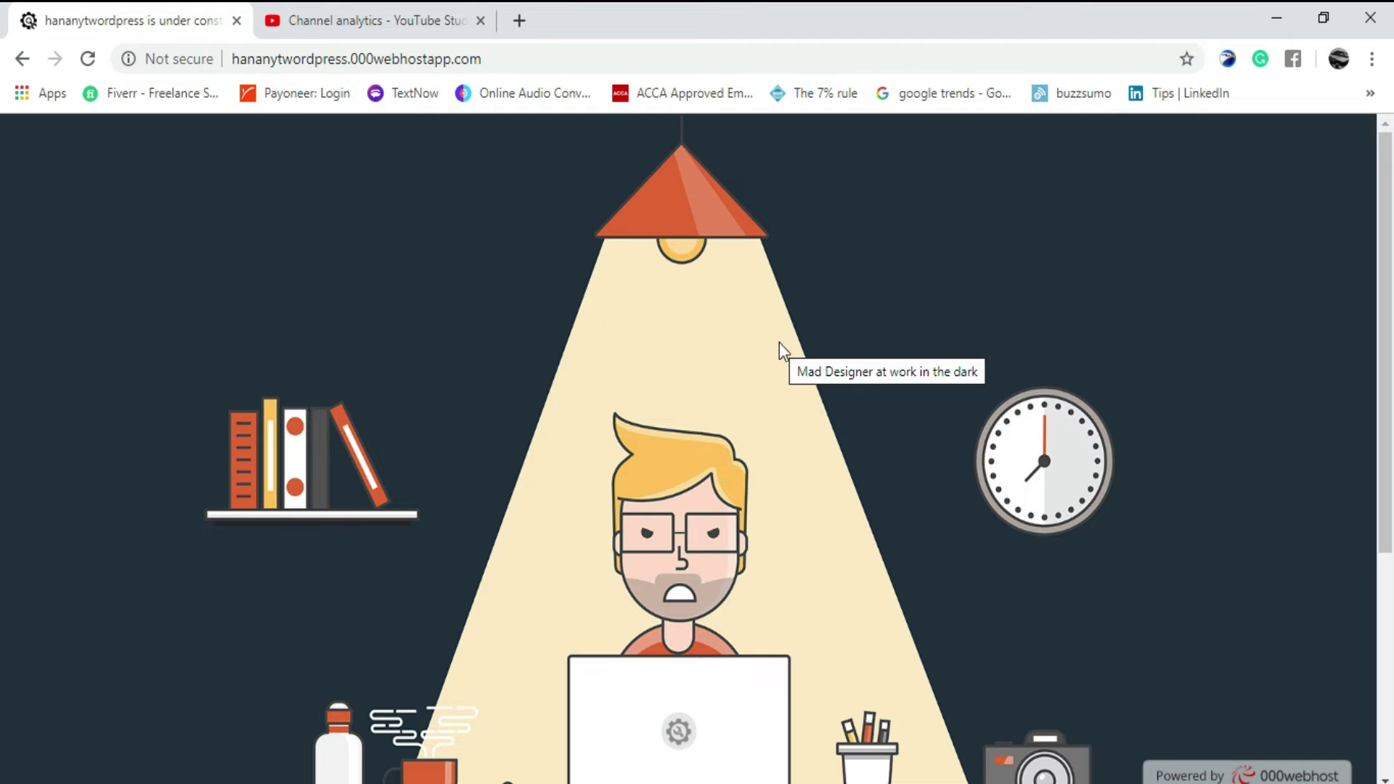
pyautogui.click(517, 23)
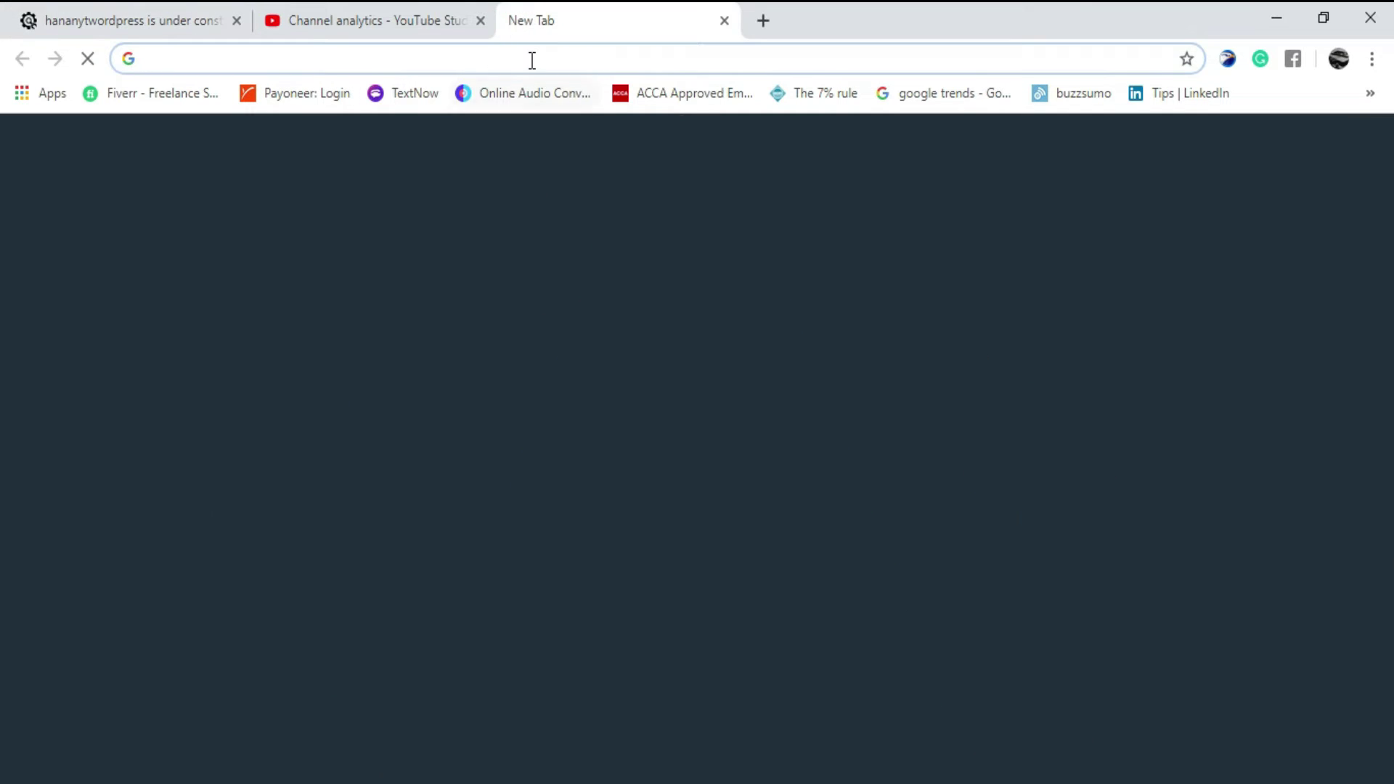
pyautogui.write('han')
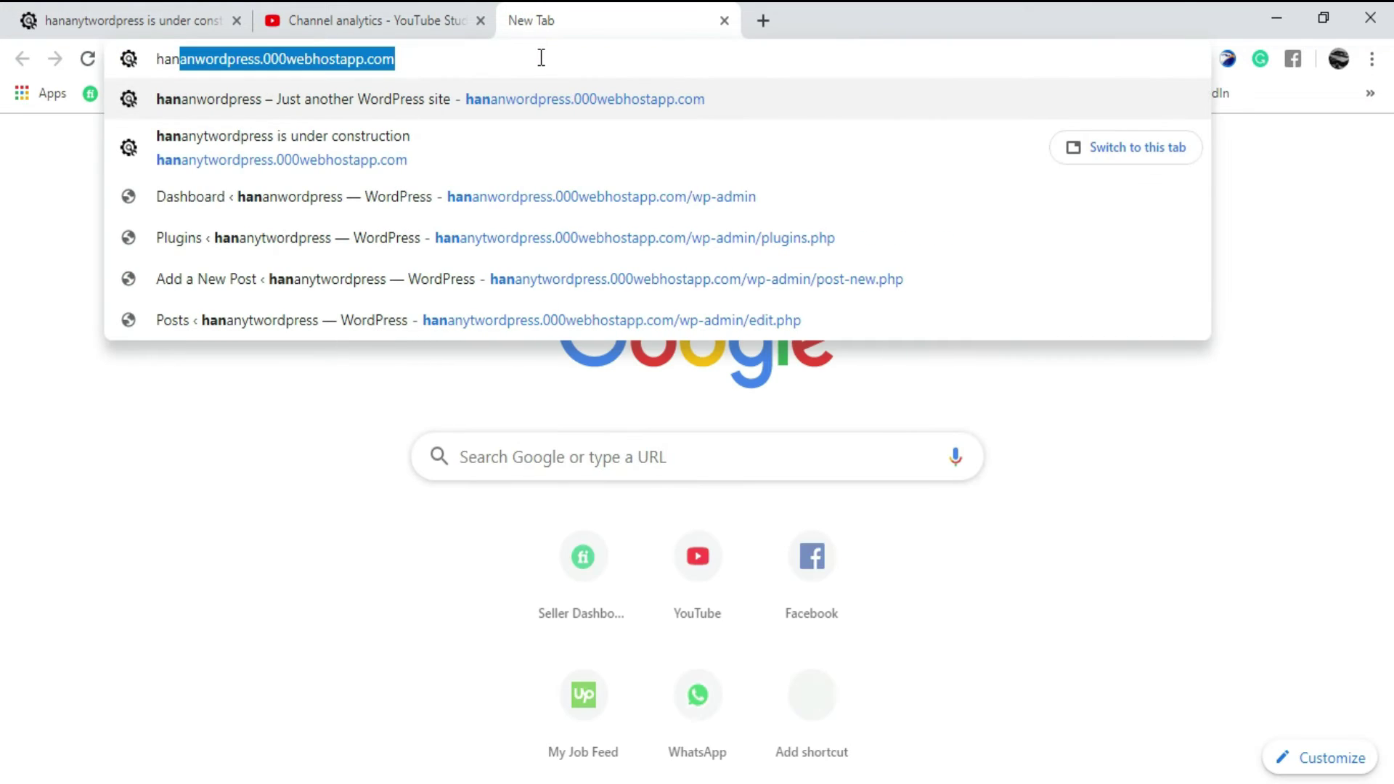
pyautogui.write('an')
pyautogui.press('Right')
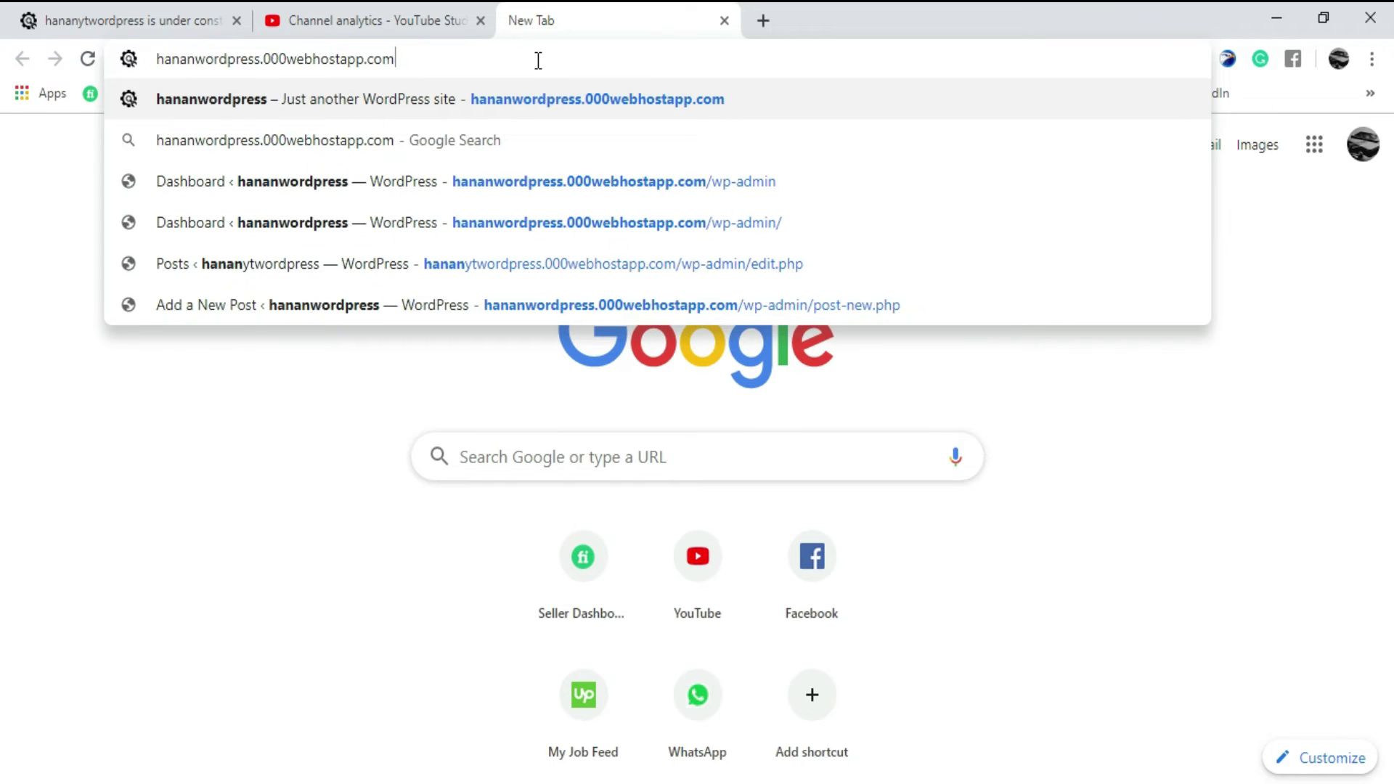
pyautogui.write('/wp')
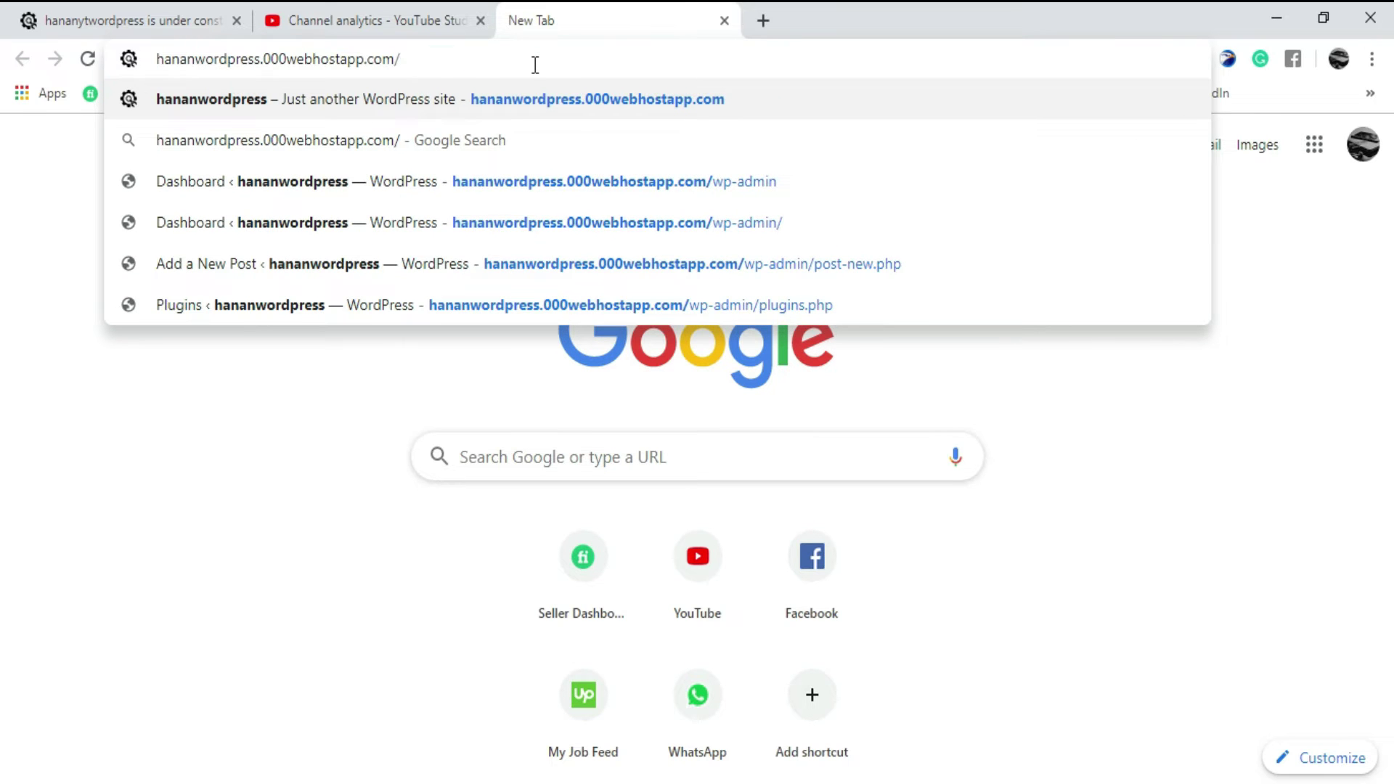
pyautogui.press('Right')
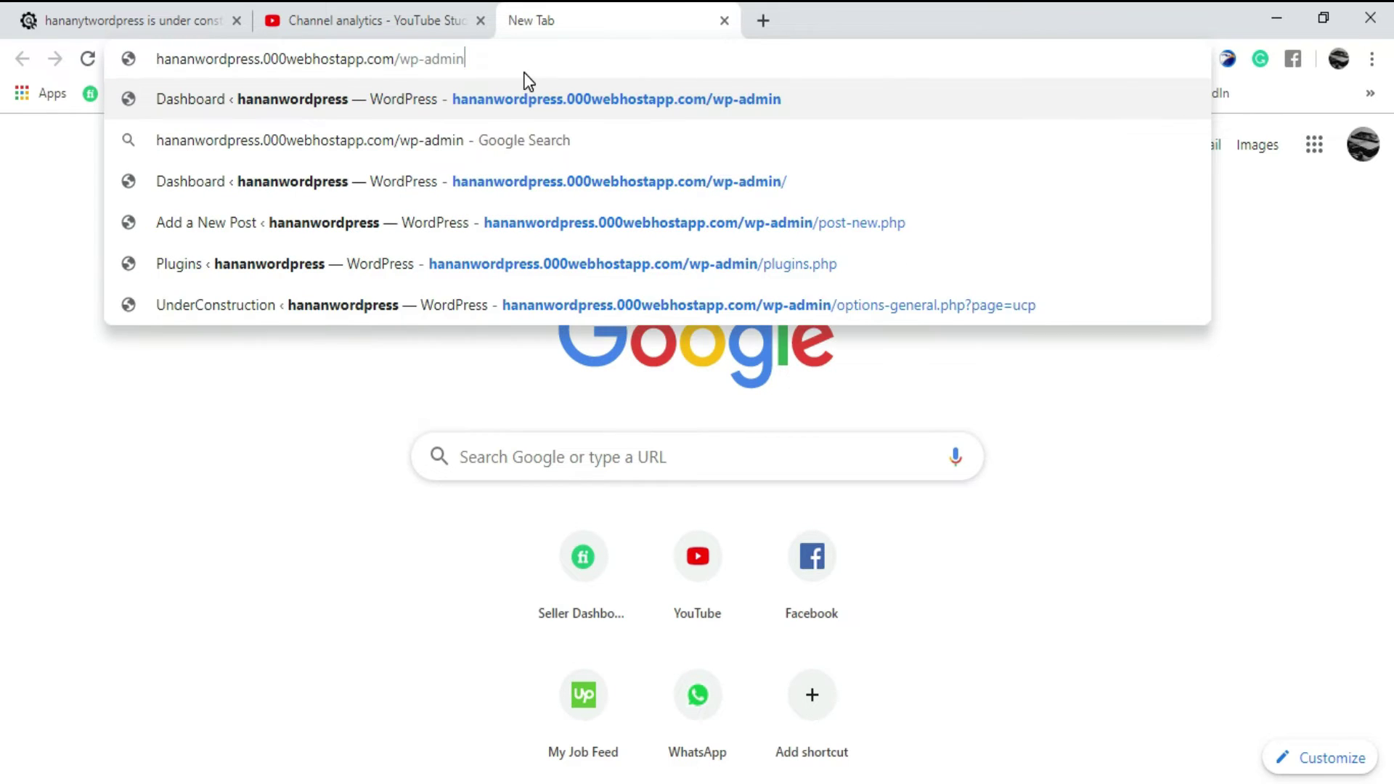
pyautogui.press('Return')
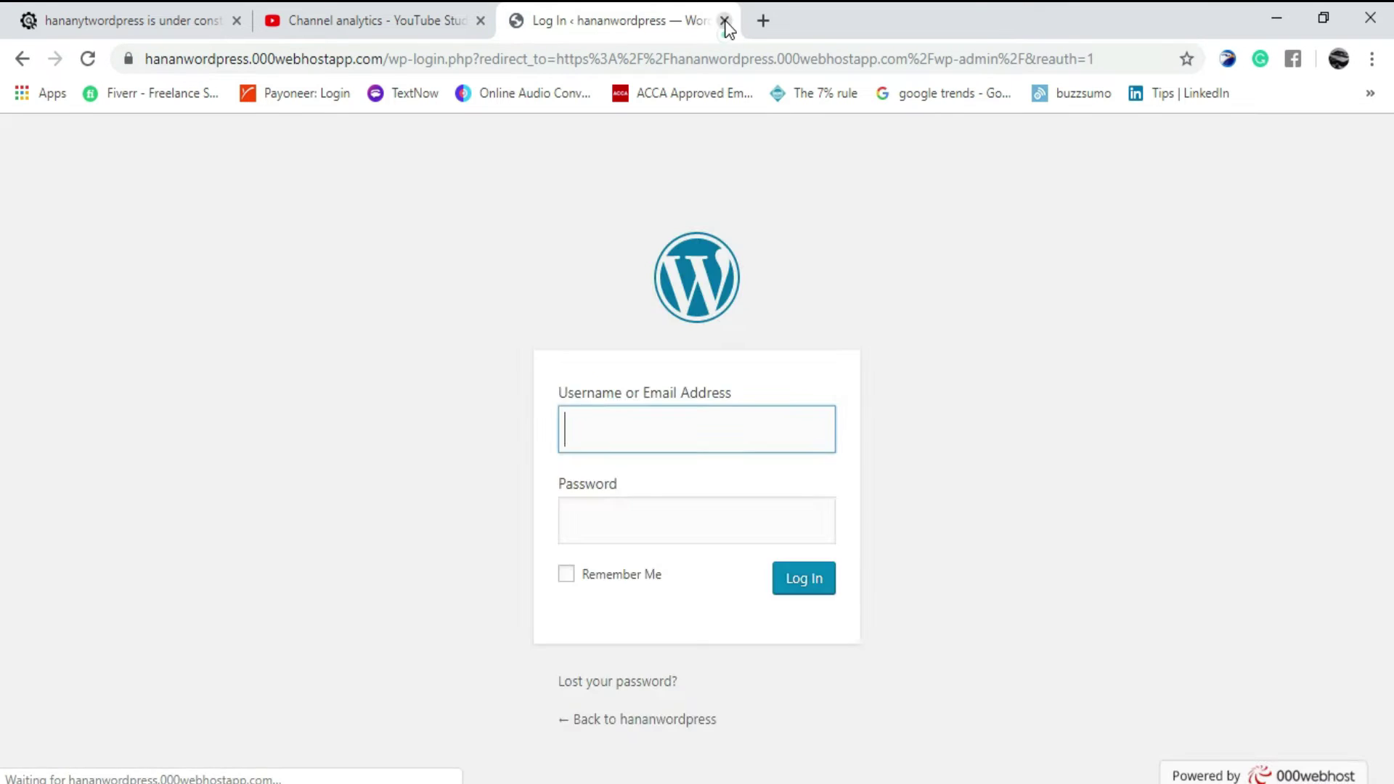
# Close the wrong site's login tab and load hananytwordpress.000webhostapp.com in a new tab.
pyautogui.click(724, 20)
pyautogui.click(519, 21)
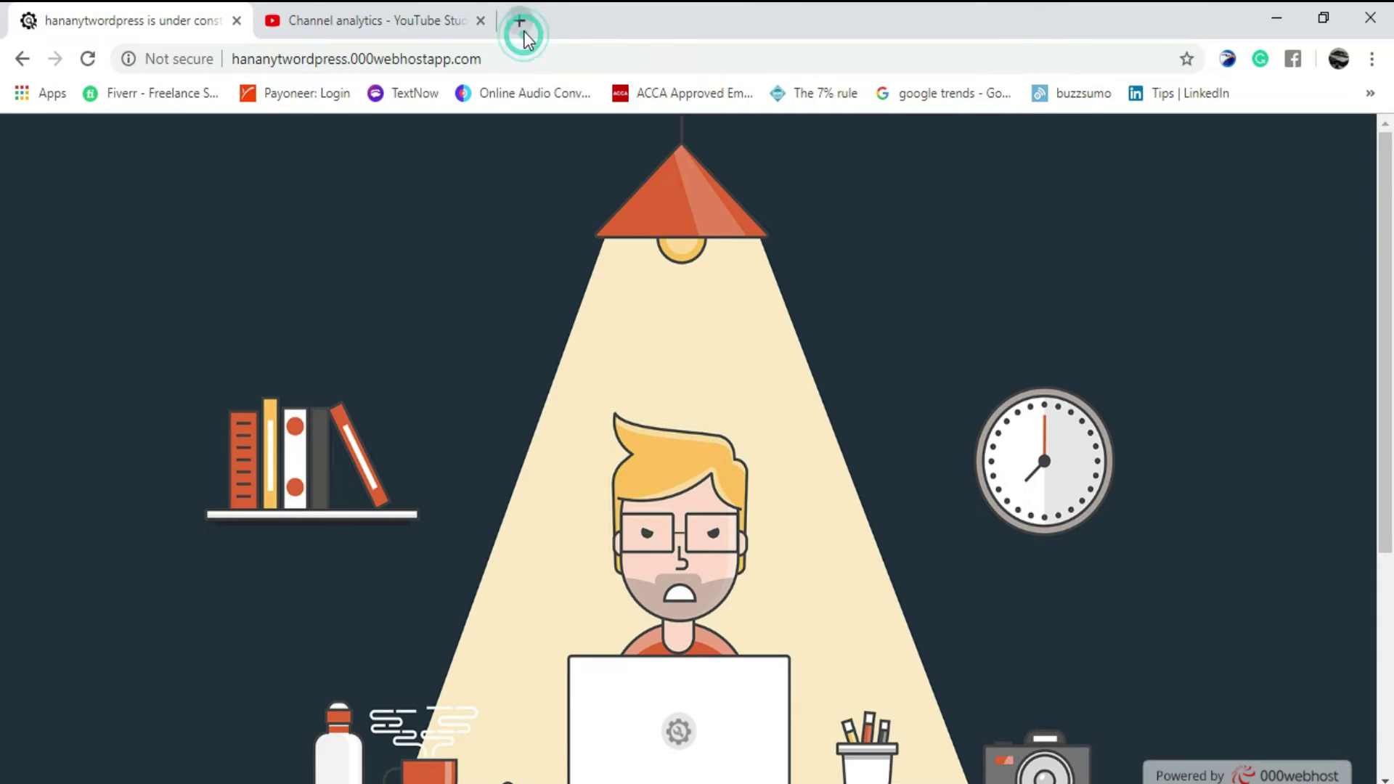
pyautogui.write('hanayt')
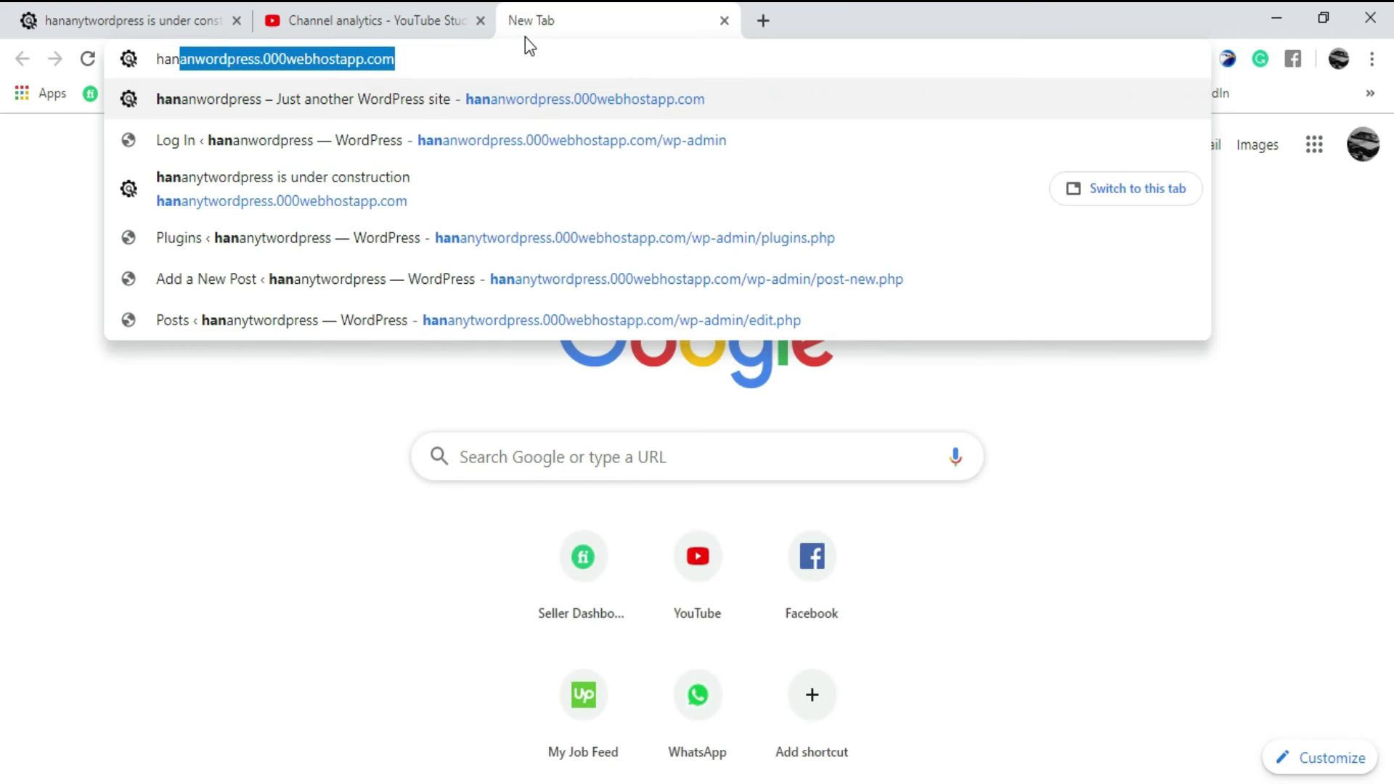
pyautogui.press('BackSpace')
pyautogui.press('BackSpace')
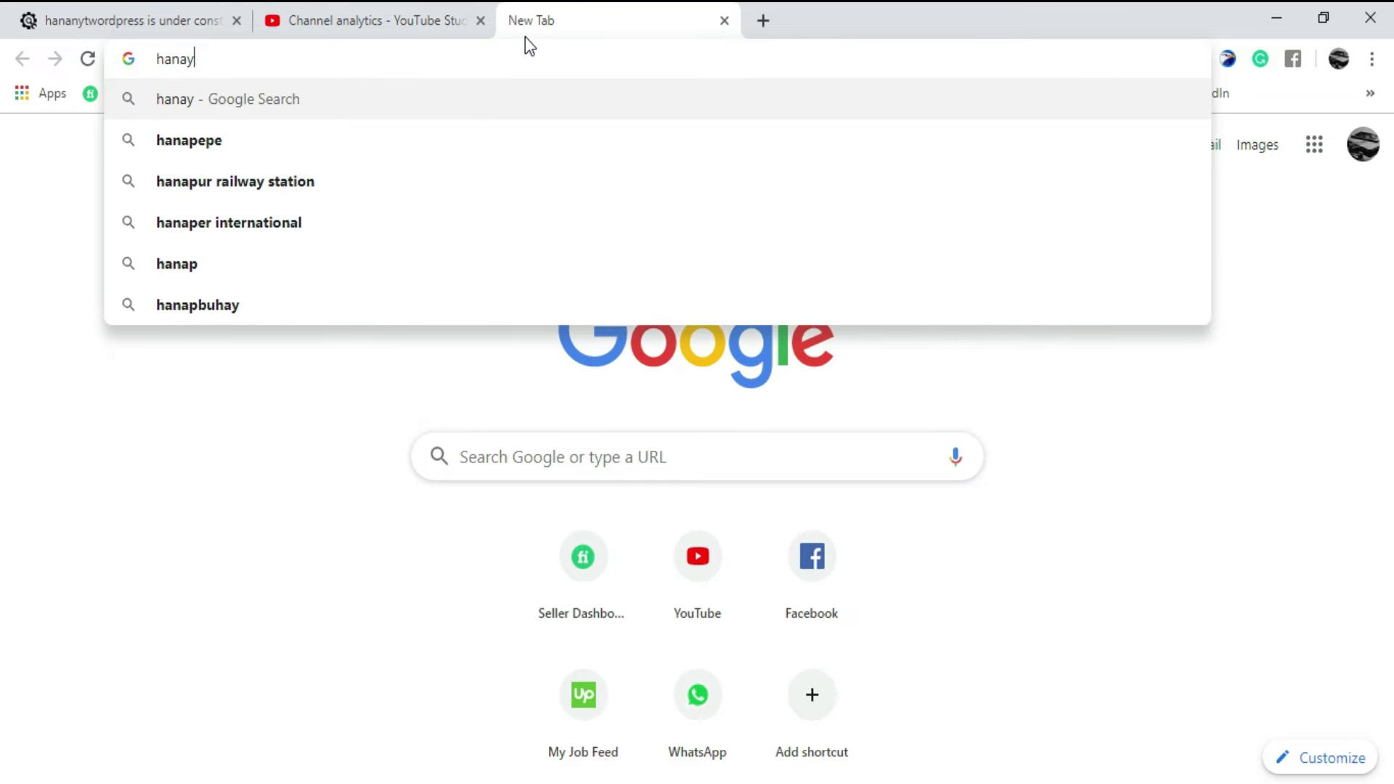
pyautogui.write('nyt')
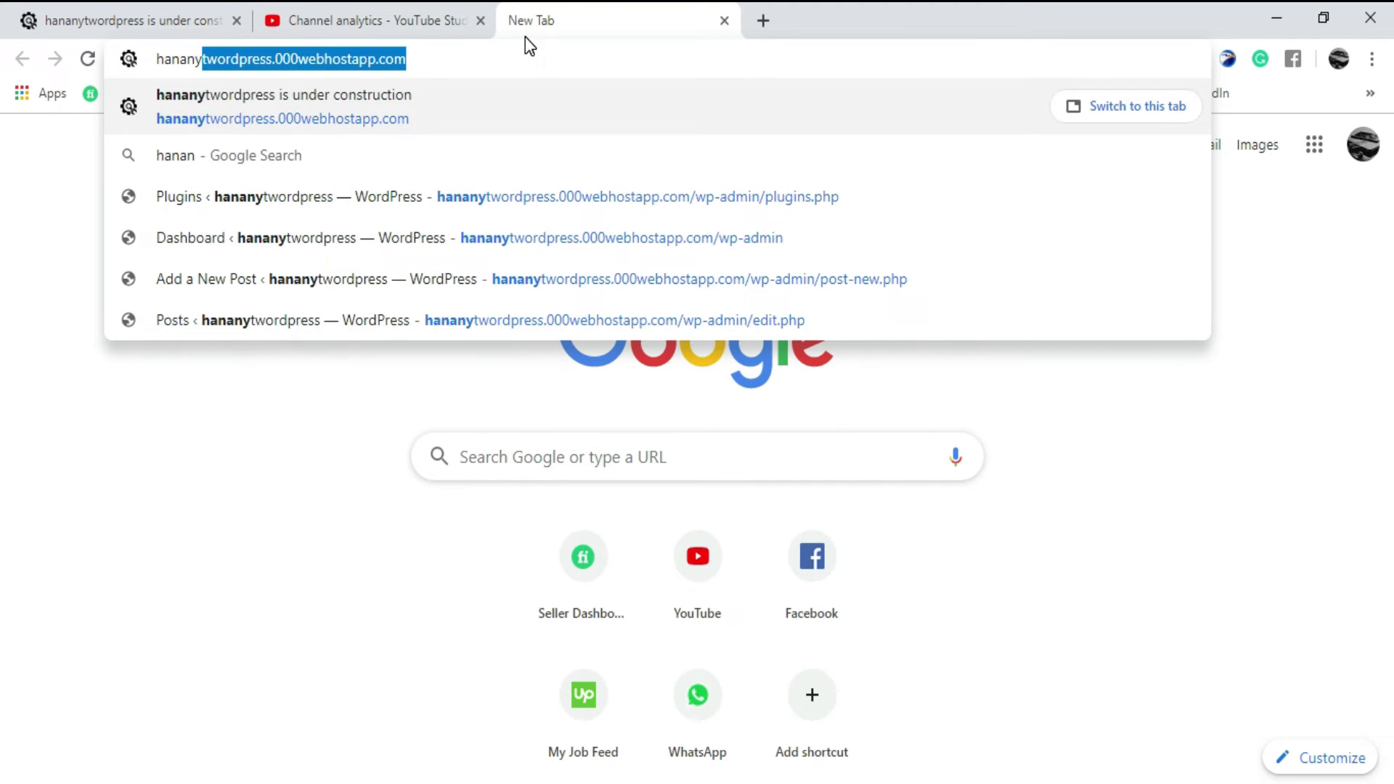
pyautogui.press('Return')
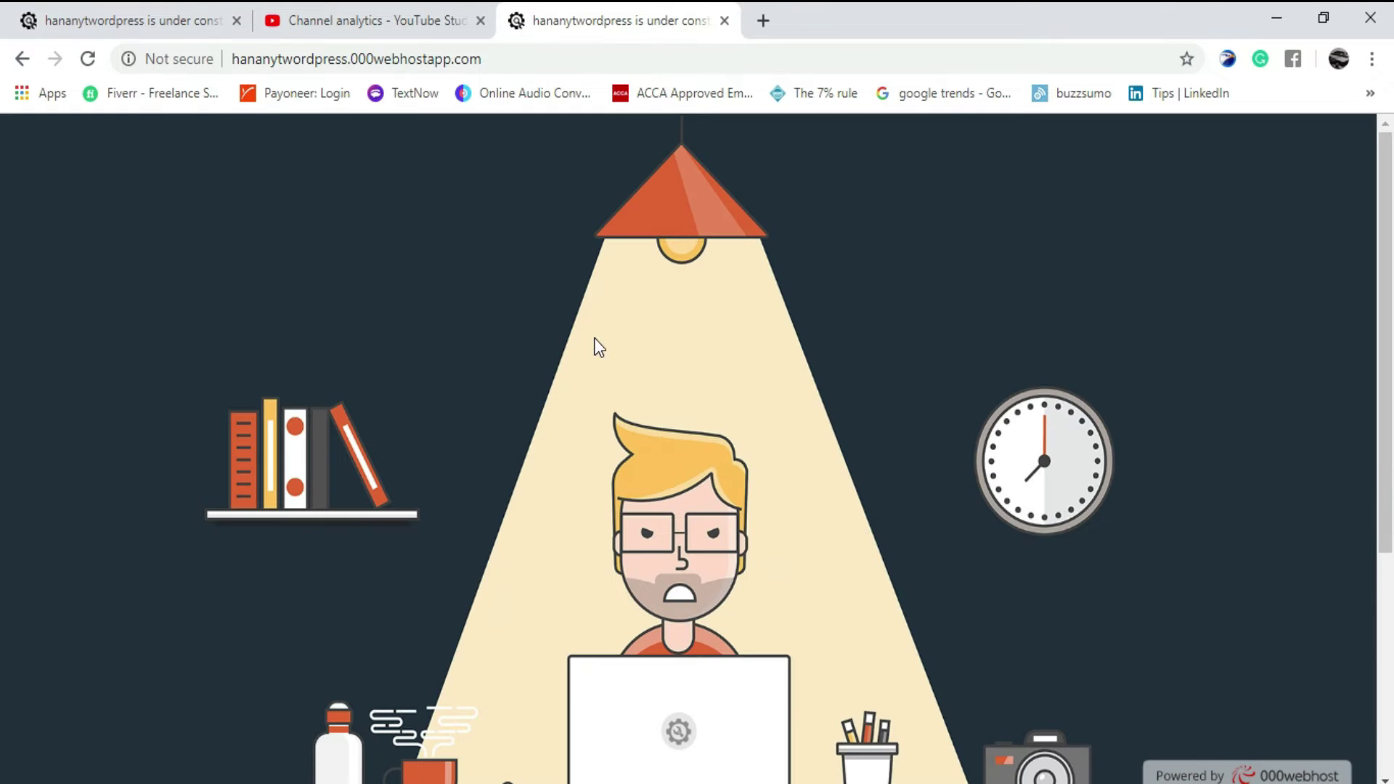
# Load the installed plugins page of the WordPress admin at hananytwordpress.000webhostapp.com/wp-admin/plugins.php.
pyautogui.click(616, 58)
pyautogui.doubleClick(617, 58)
pyautogui.click(617, 58)
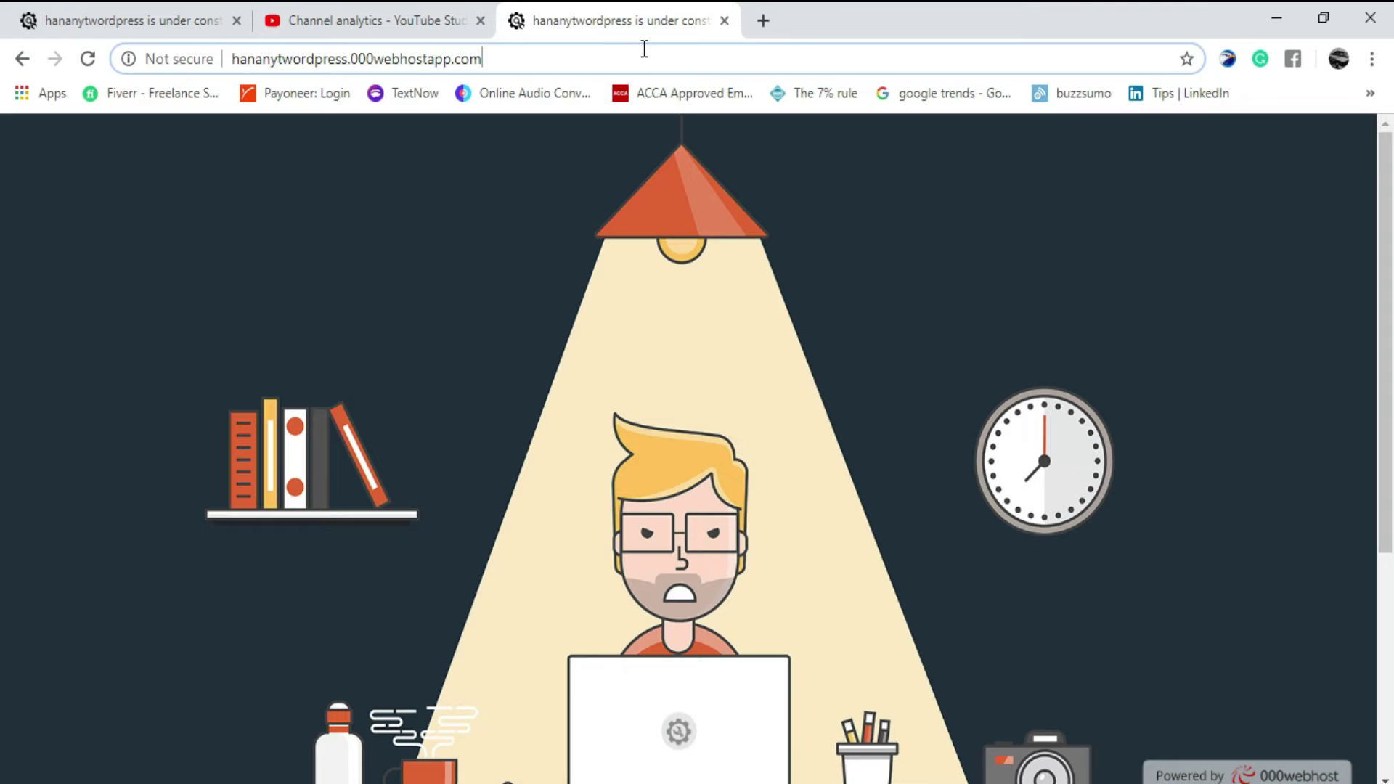
pyautogui.write('/w')
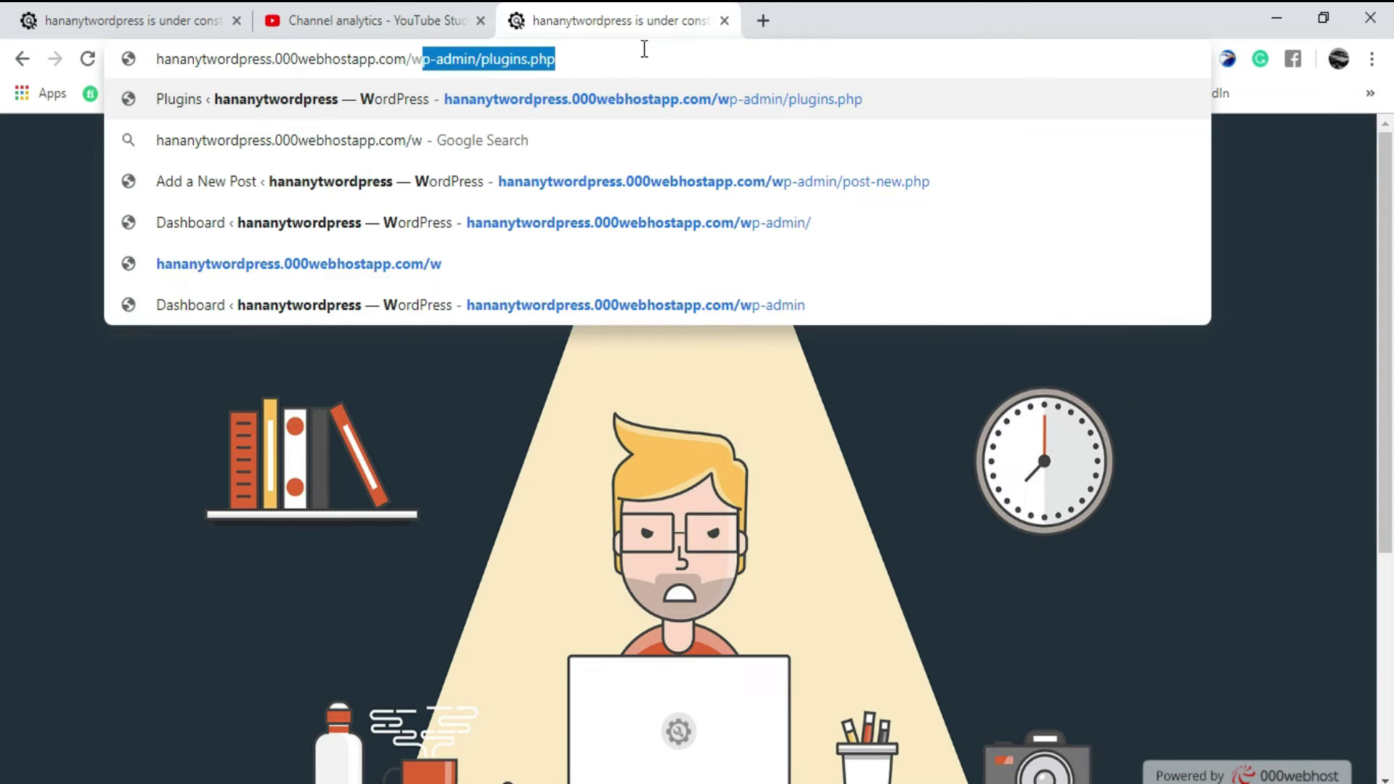
pyautogui.press('Return')
pyautogui.click(397, 382)
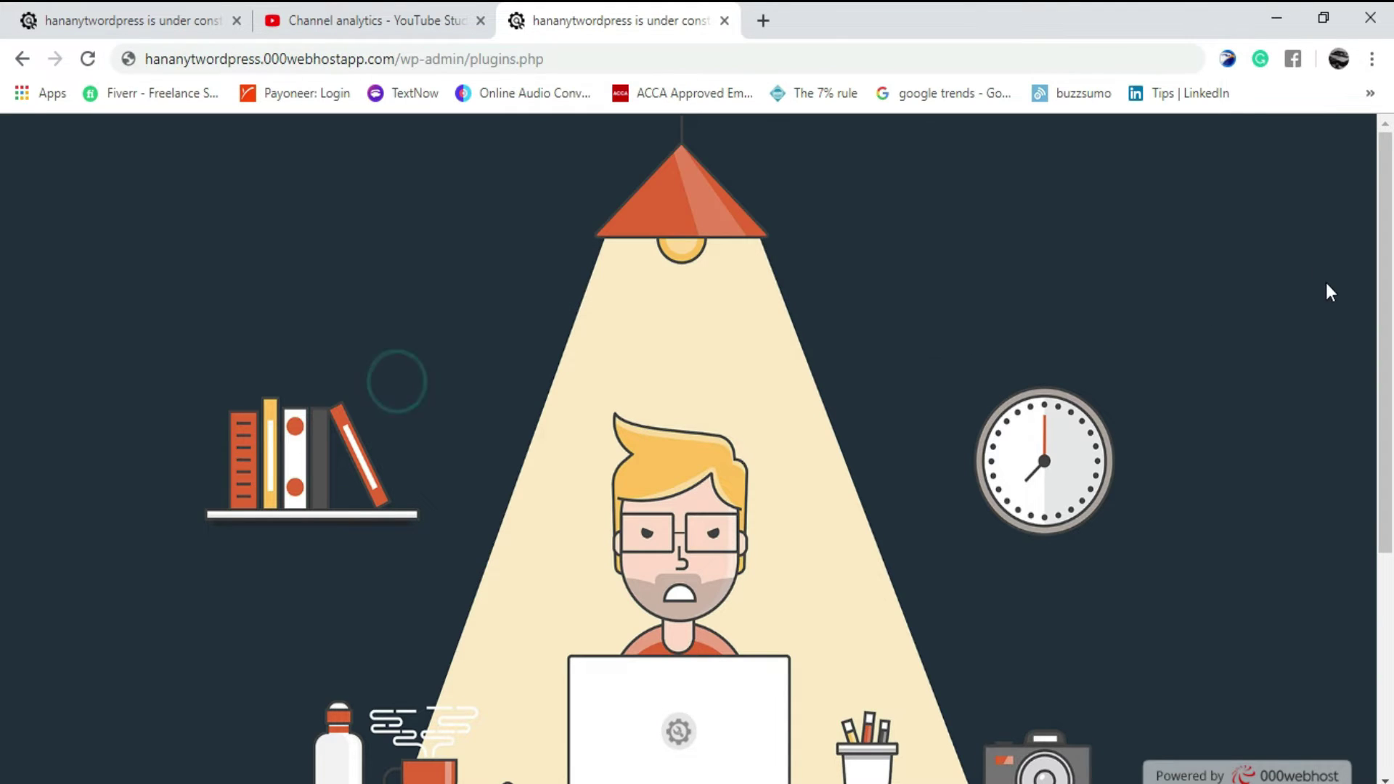
pyautogui.scroll(-4, 1086, 389)
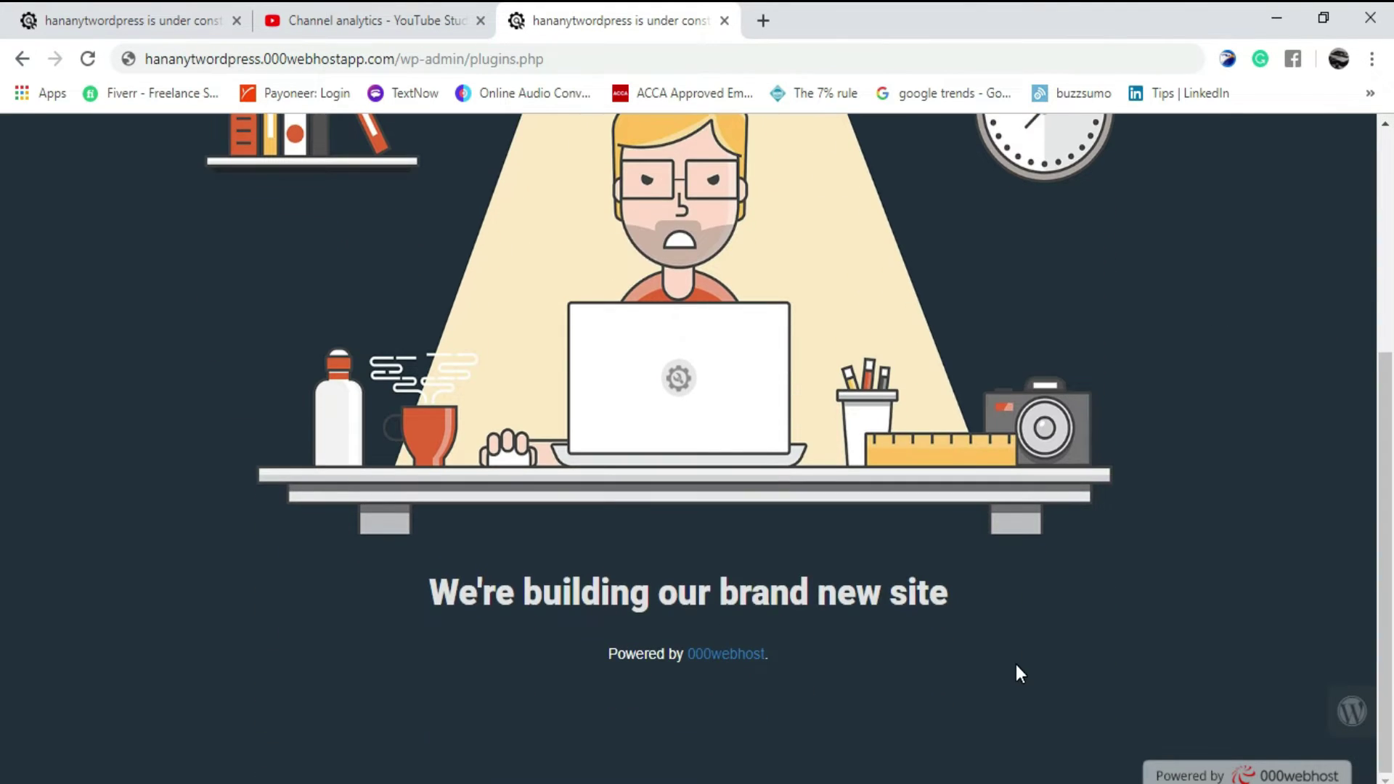
pyautogui.scroll(5, 1016, 662)
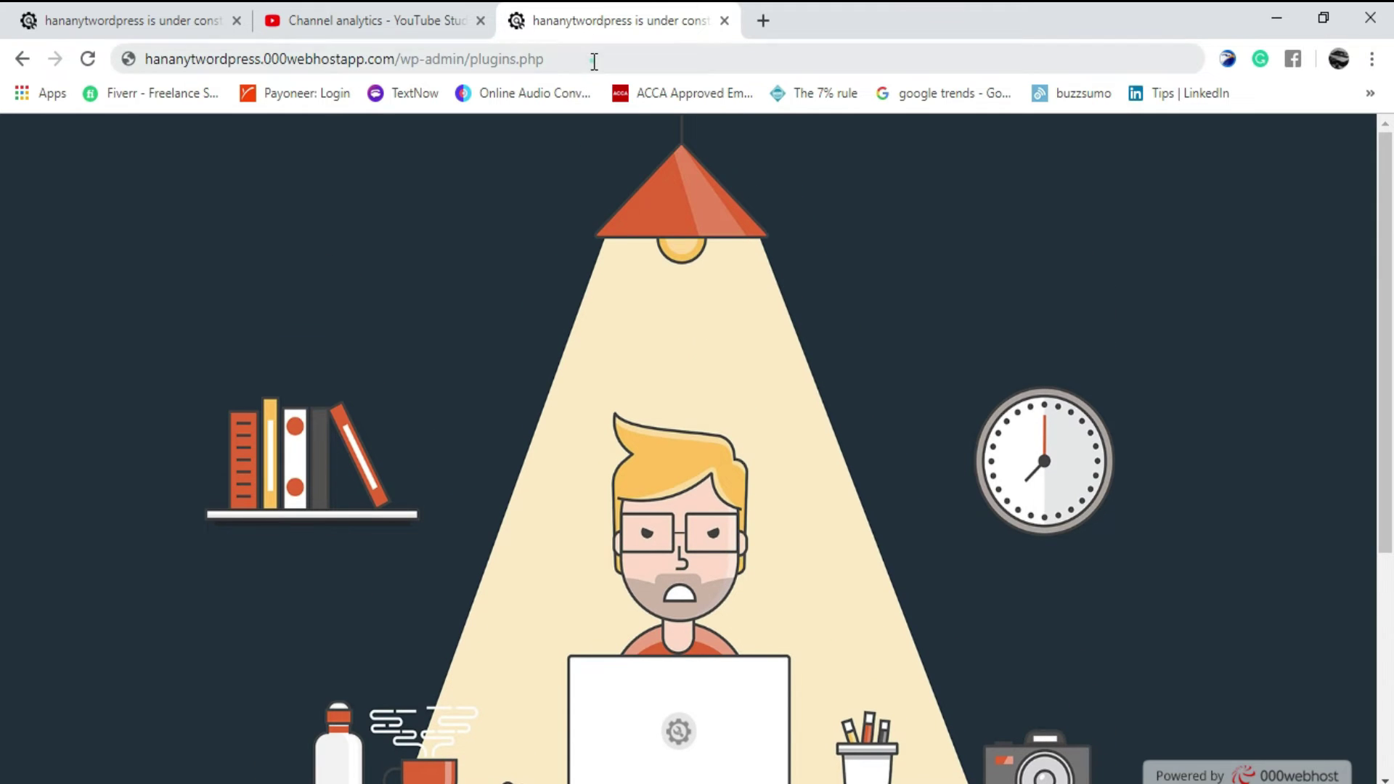
pyautogui.click(594, 61)
pyautogui.click(593, 61)
pyautogui.press('Return')
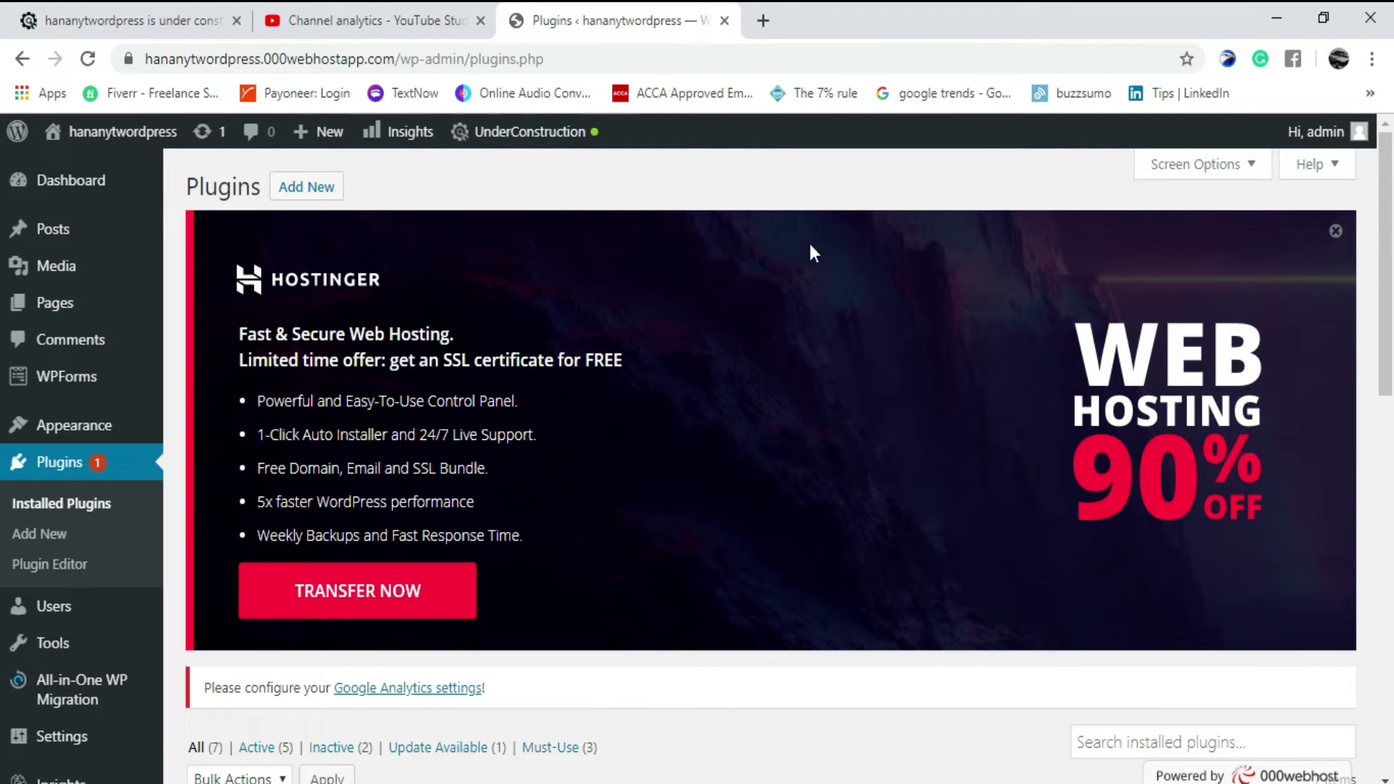
# Dismiss the Hostinger banner and deactivate the Under Construction plugin in the plugin list.
pyautogui.click(1335, 231)
pyautogui.moveTo(506, 139)
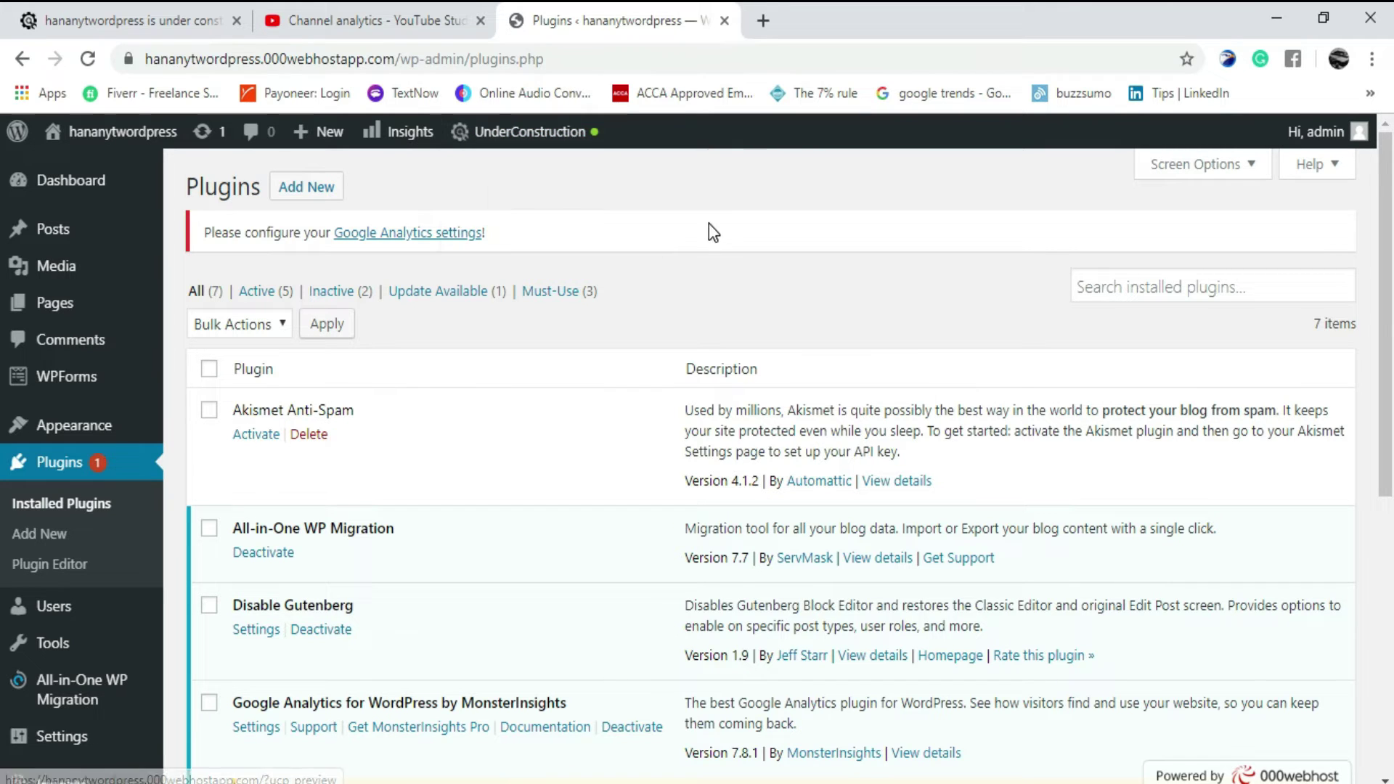
pyautogui.scroll(-2, 638, 363)
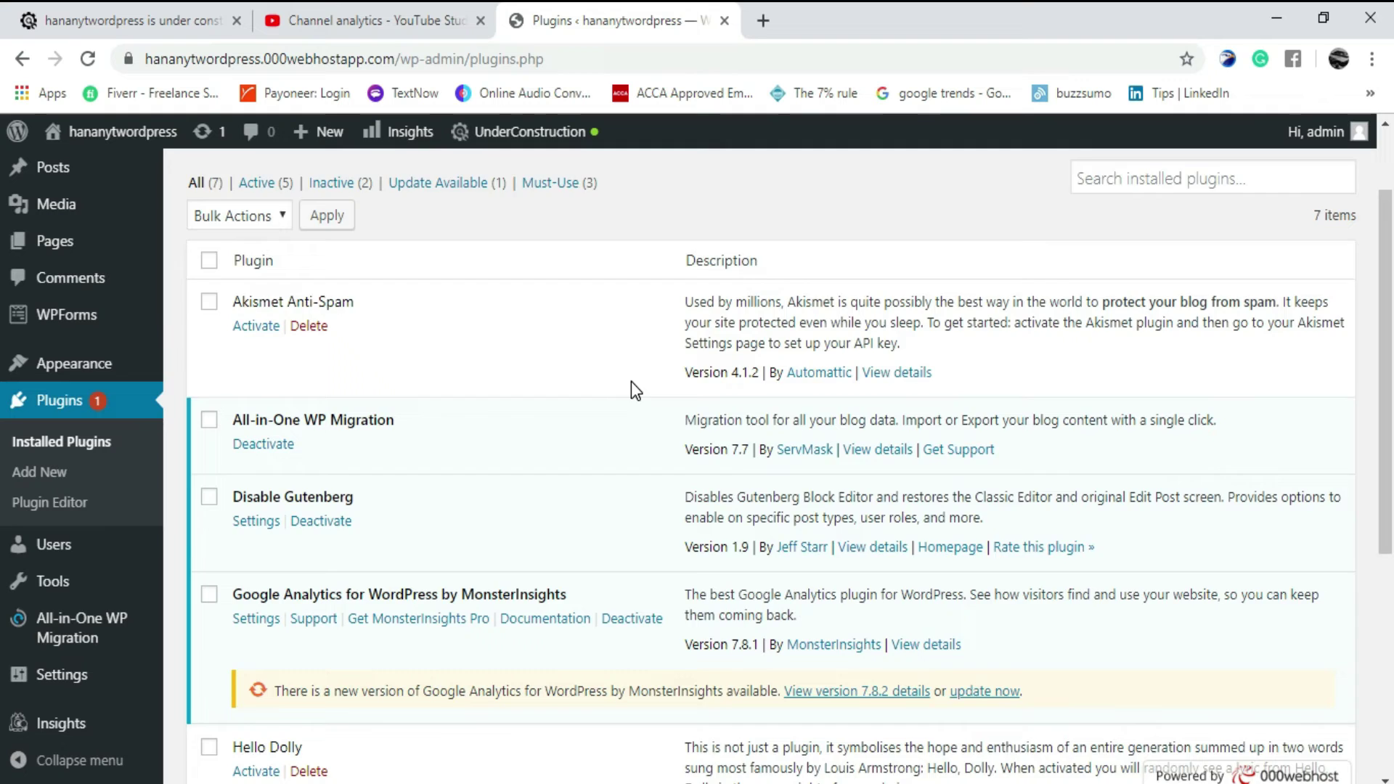
pyautogui.scroll(-5, 632, 378)
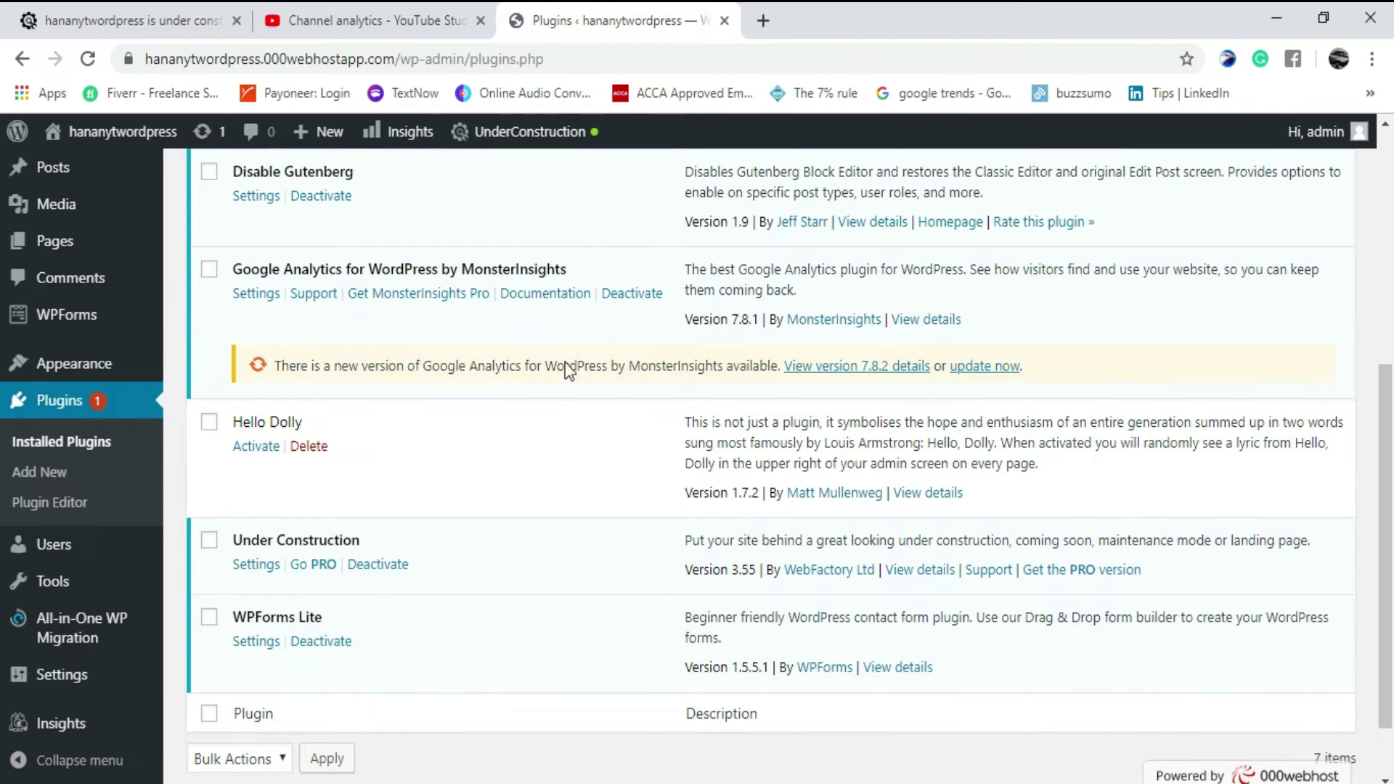
pyautogui.click(391, 564)
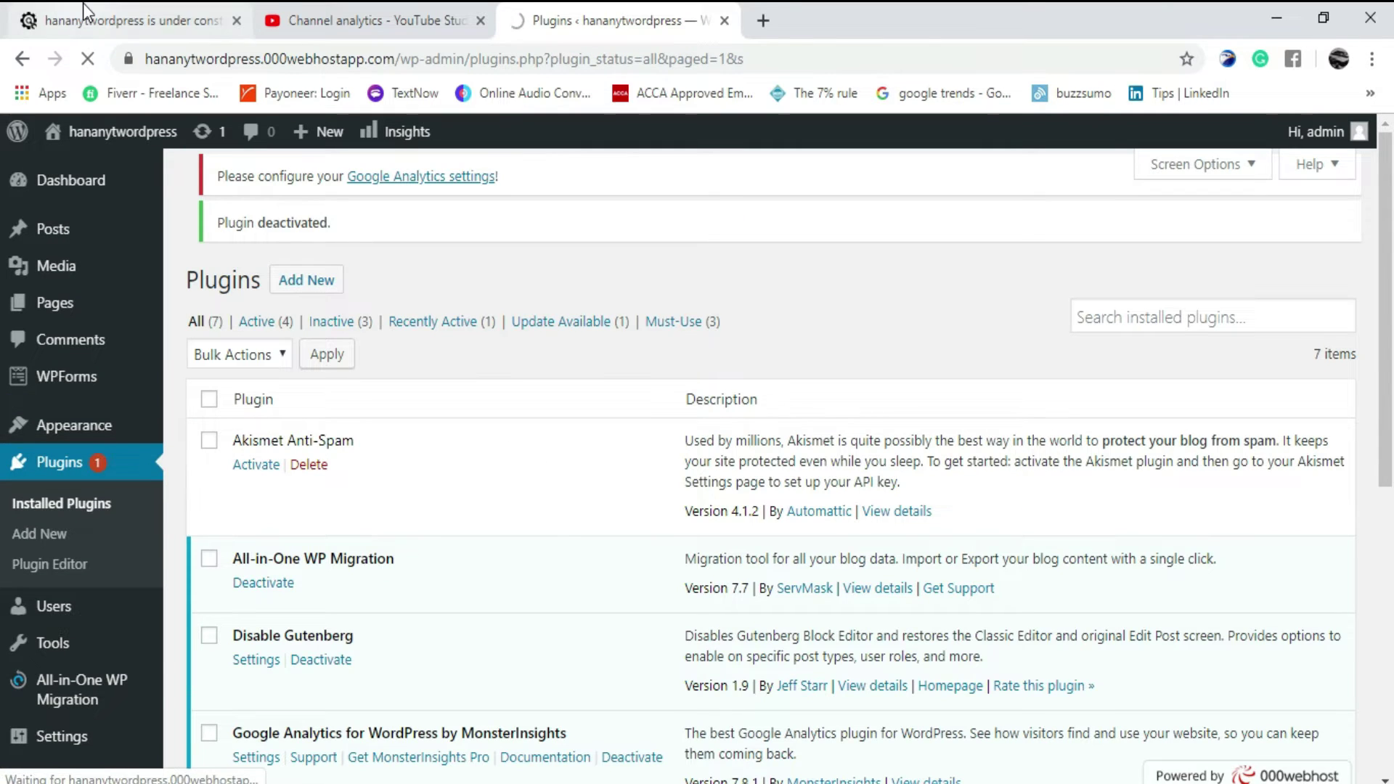
# Reload the site's front page and look through the live blog down to its first post.
pyautogui.click(85, 14)
pyautogui.click(87, 59)
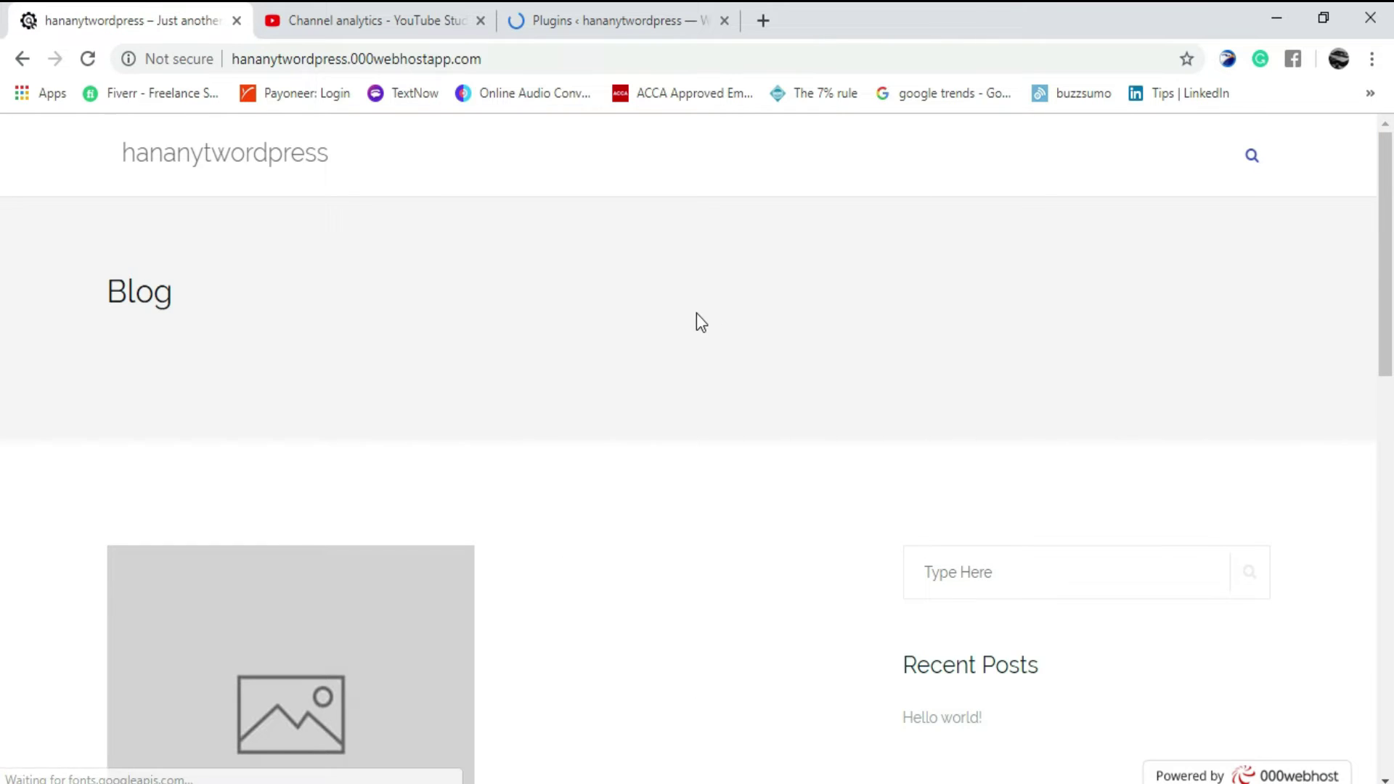
pyautogui.scroll(-6, 1060, 458)
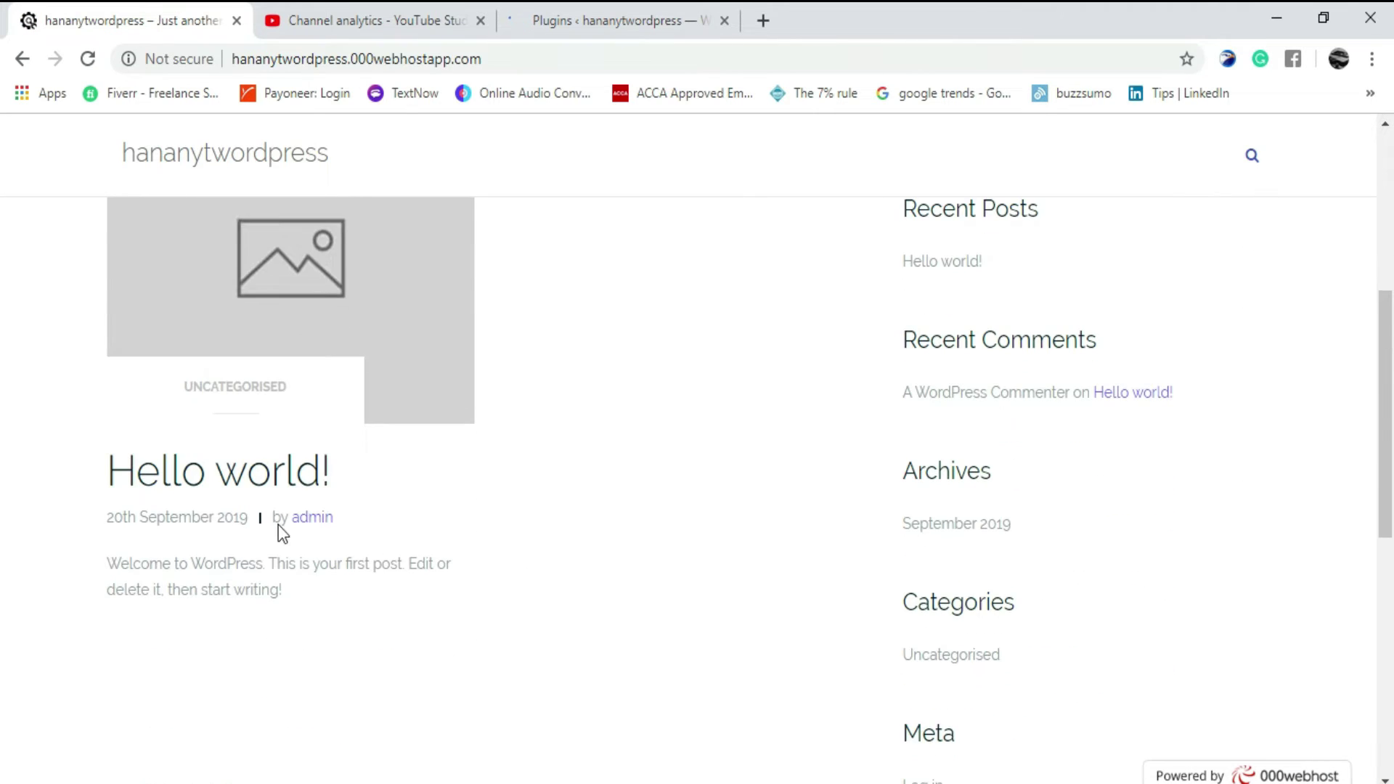
# Return to the WordPress admin and view the list of all posts.
pyautogui.click(566, 11)
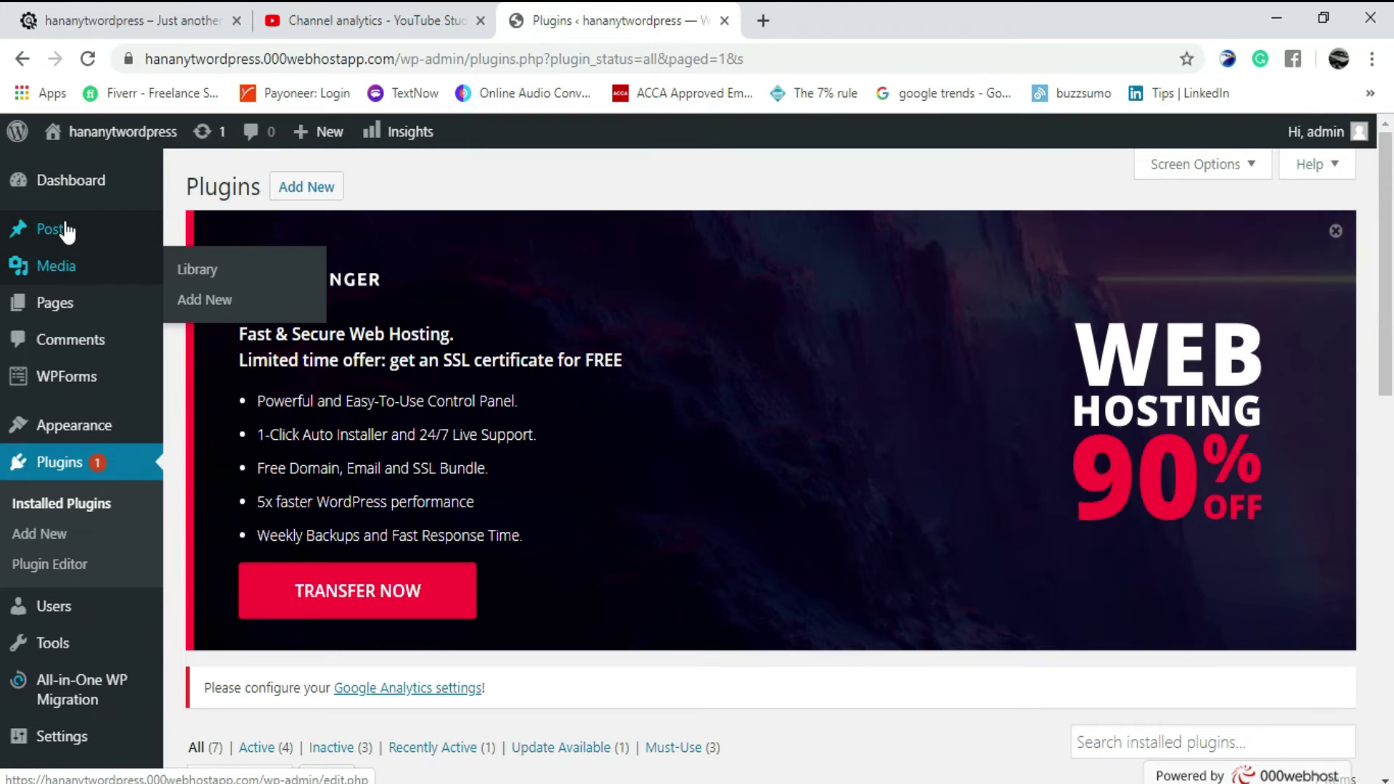
pyautogui.click(199, 230)
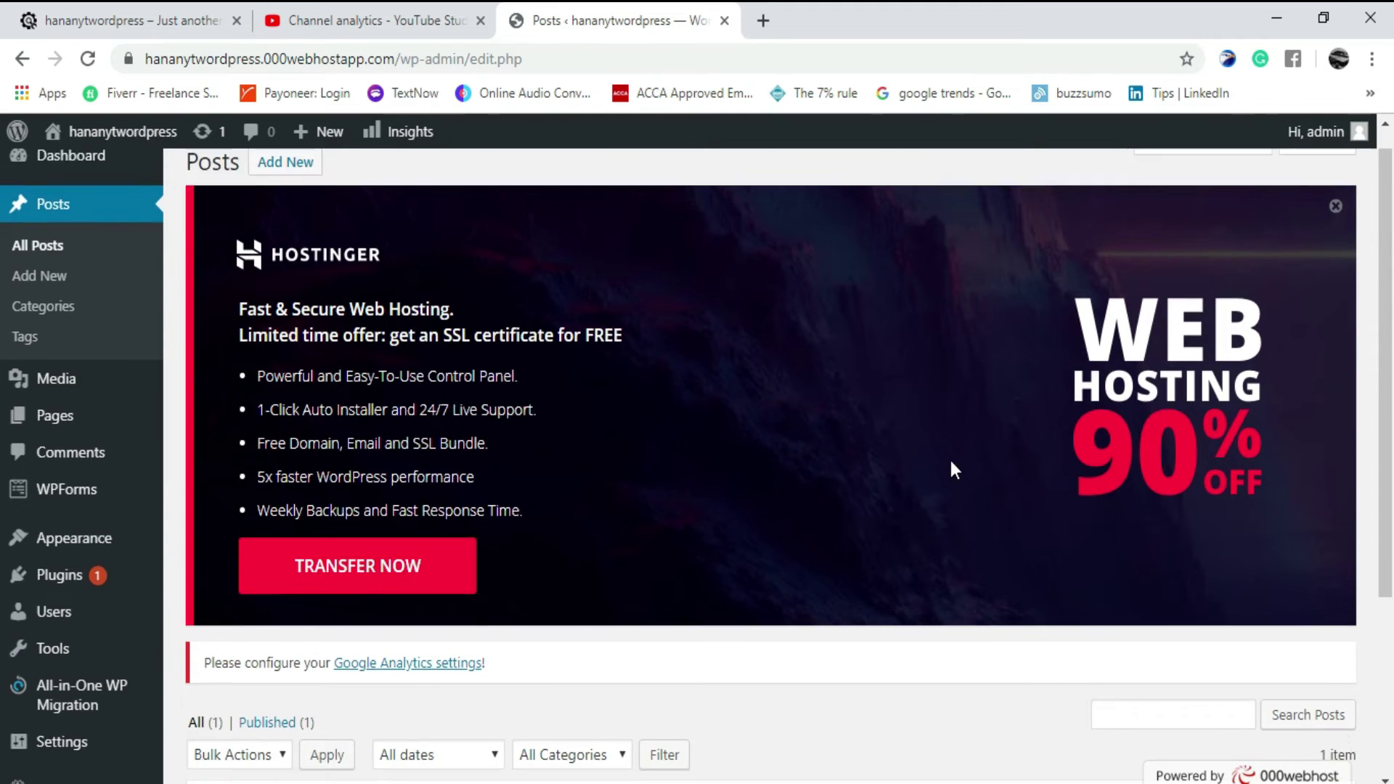
pyautogui.scroll(-4, 950, 464)
pyautogui.moveTo(274, 604)
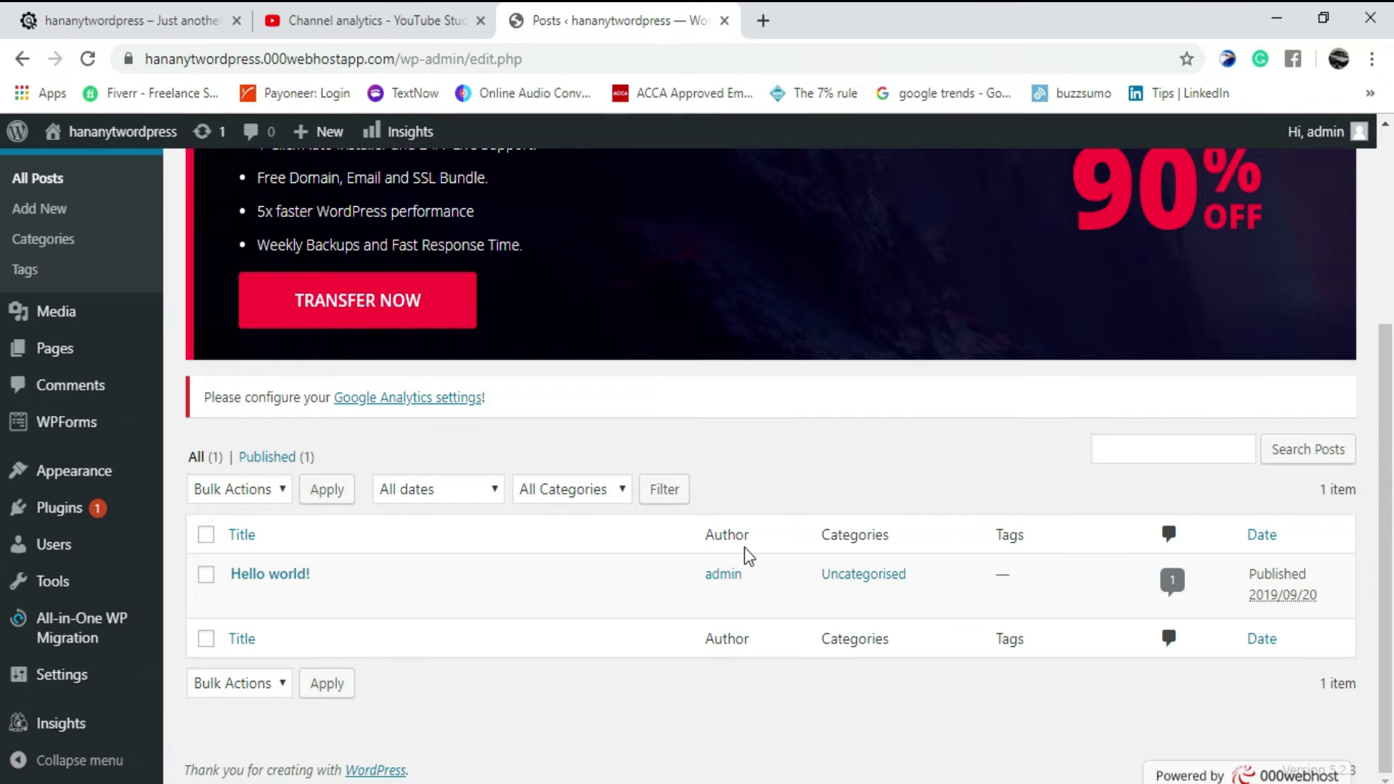
# Close the YouTube channel analytics tab and go back over the blog's front page.
pyautogui.click(417, 20)
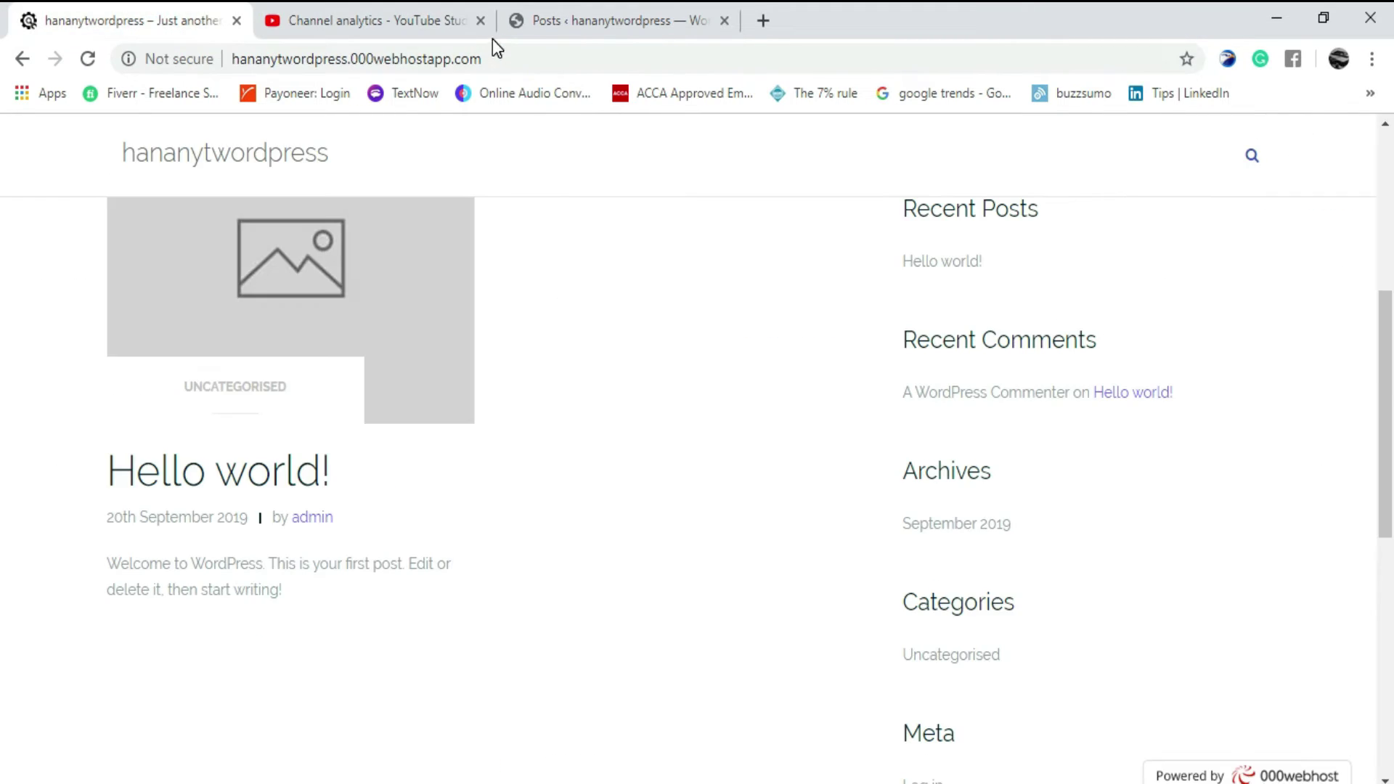
pyautogui.moveTo(389, 16); pyautogui.dragTo(120, 4)
pyautogui.click(238, 21)
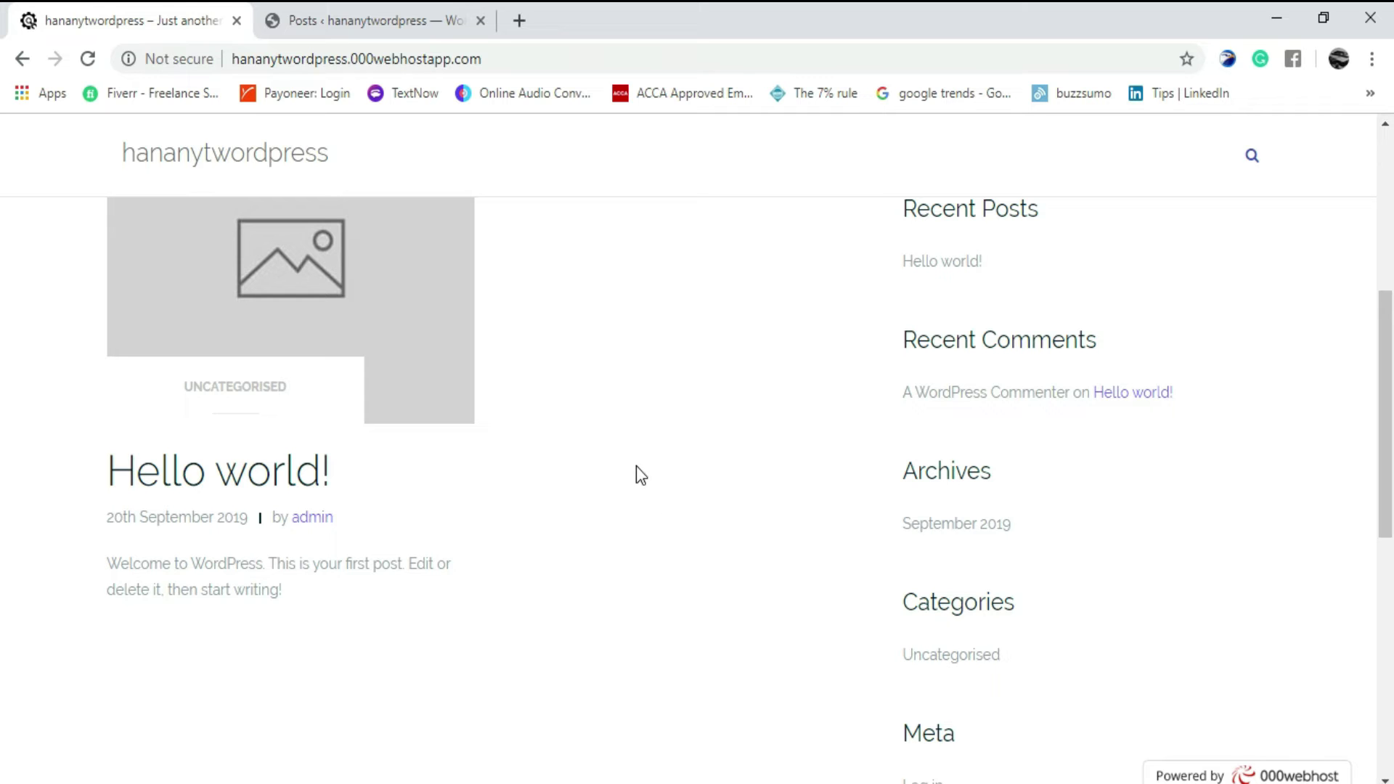
pyautogui.scroll(3, 636, 458)
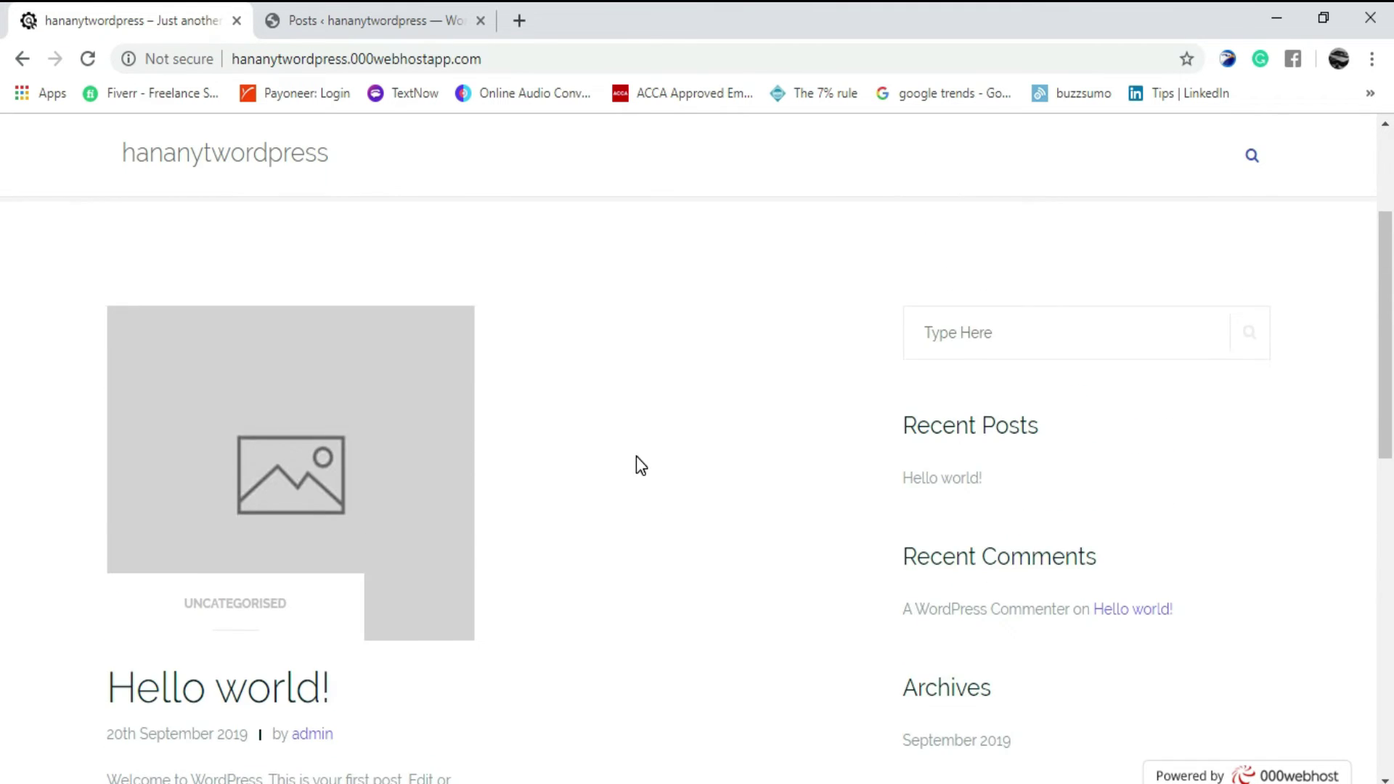
pyautogui.scroll(3, 636, 464)
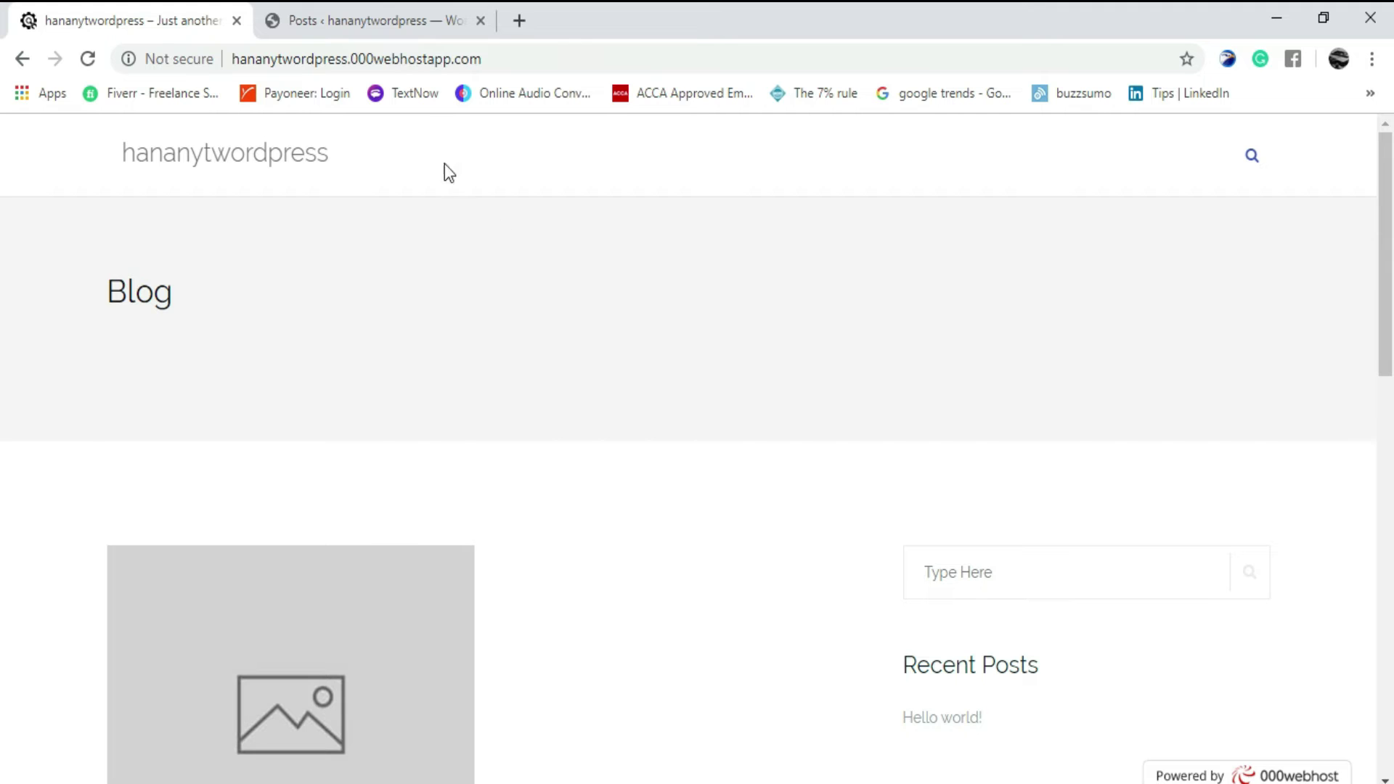
# Start a new post in the WordPress admin and dismiss the Hostinger banner above the editor.
pyautogui.click(386, 15)
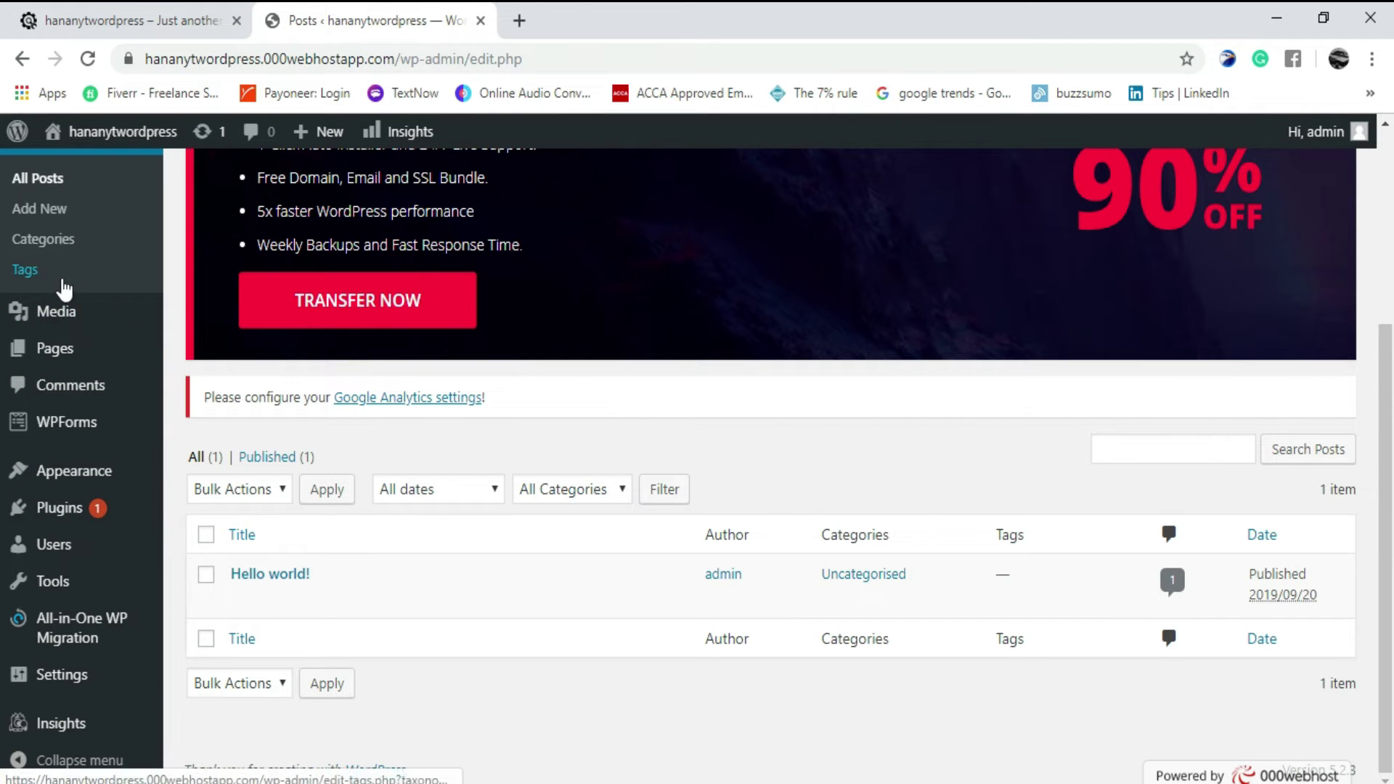
pyautogui.scroll(3, 383, 535)
pyautogui.moveTo(309, 145)
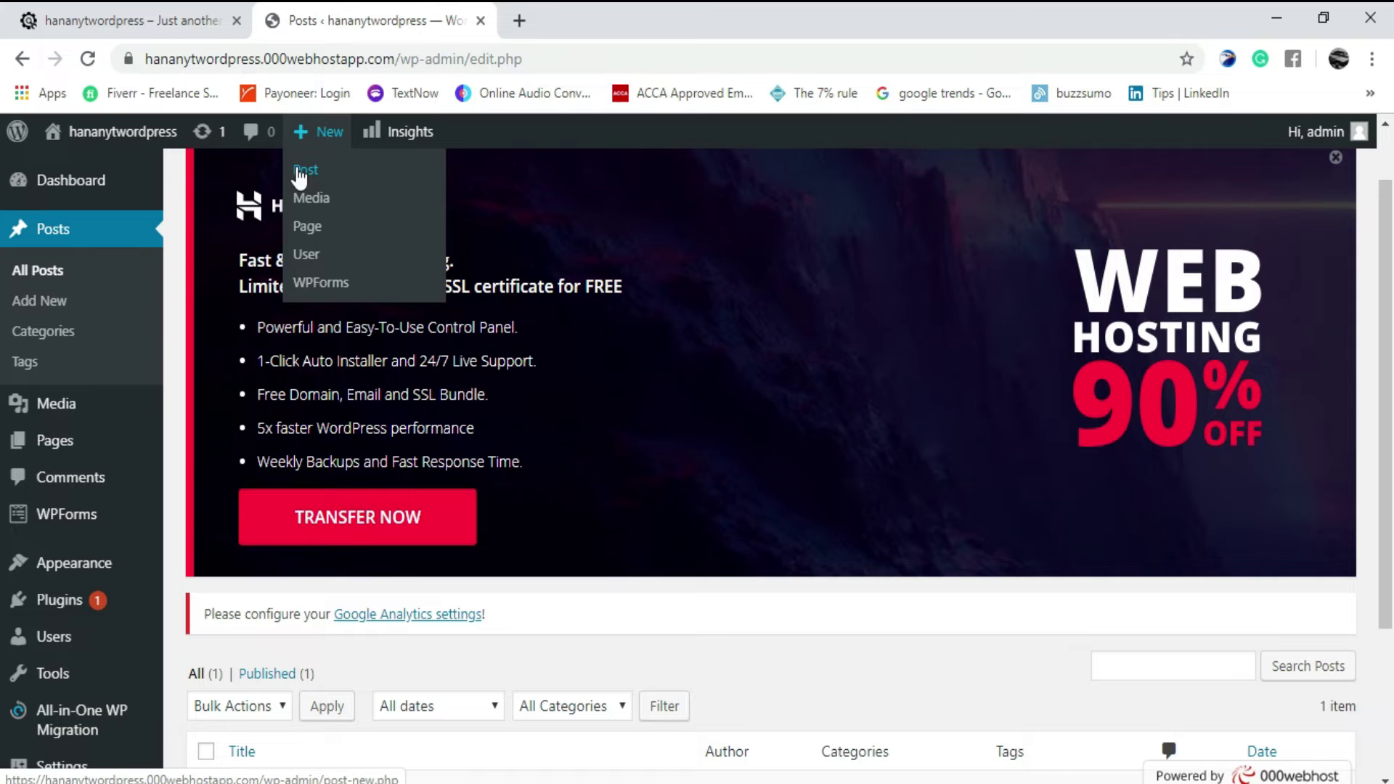
pyautogui.click(316, 171)
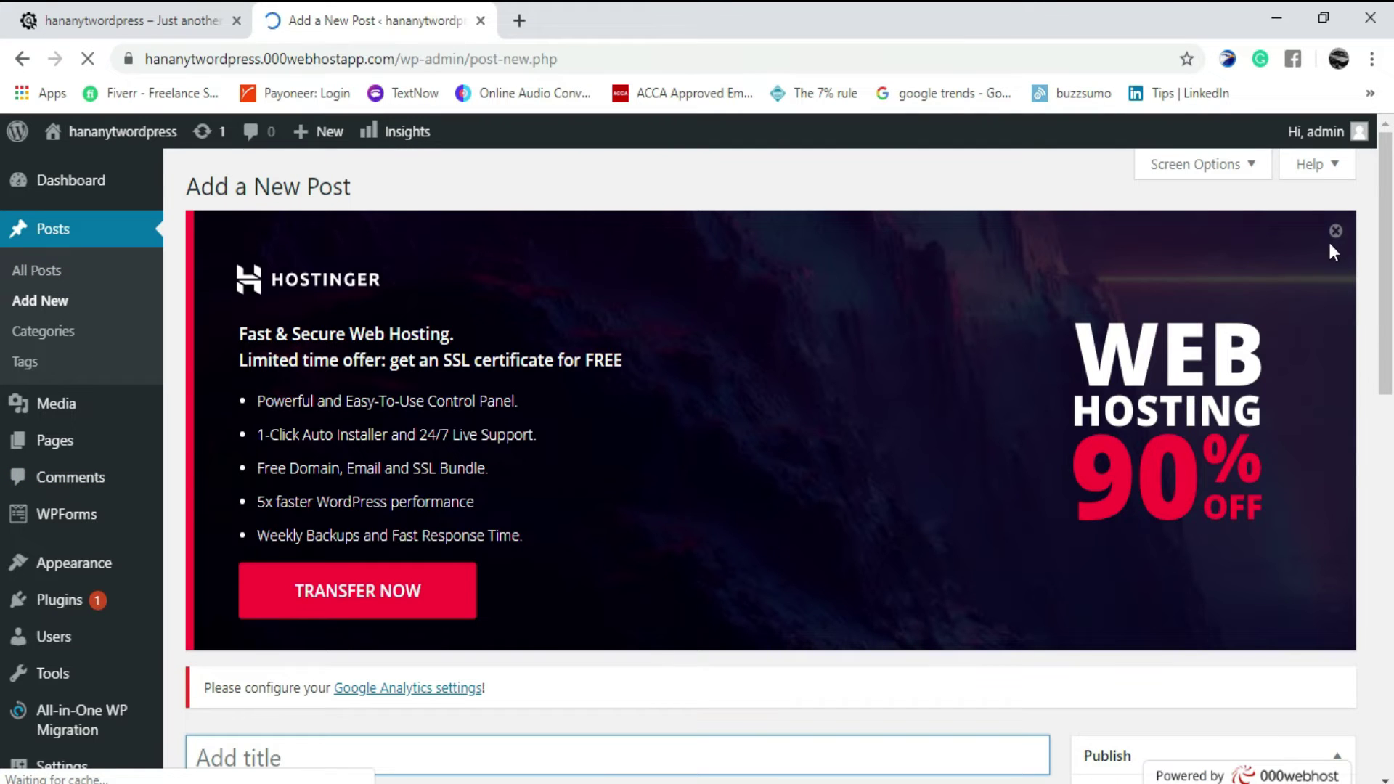
pyautogui.click(1335, 231)
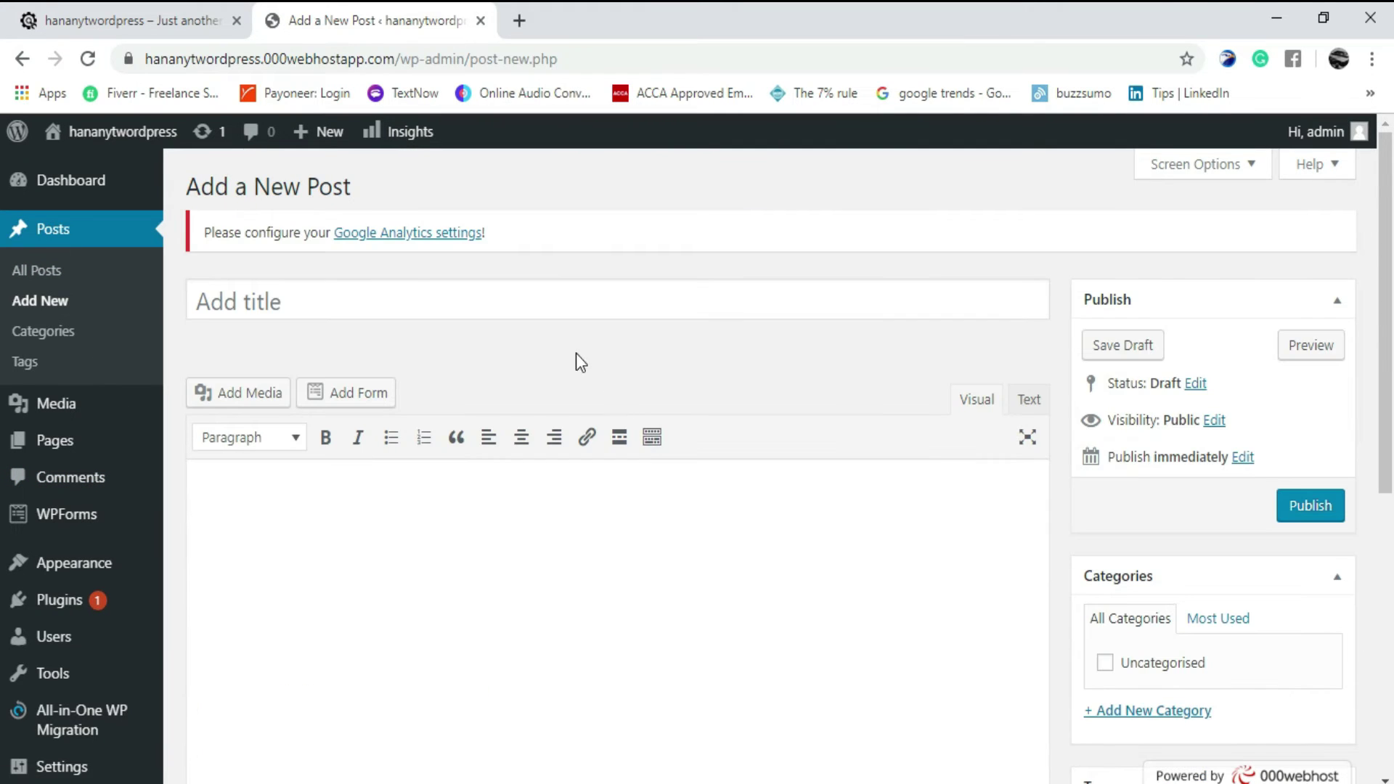
# Title the new post "Test Post".
pyautogui.click(552, 283)
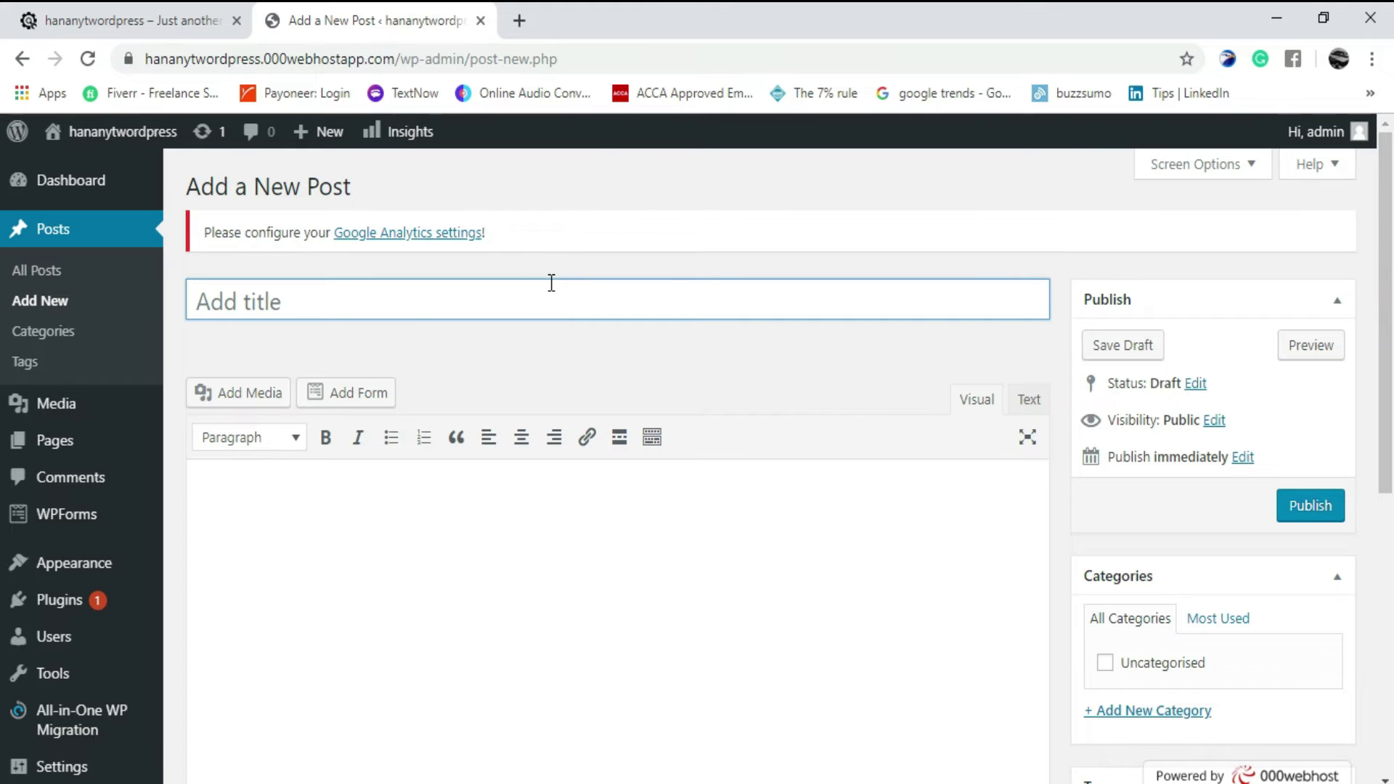
pyautogui.write('T')
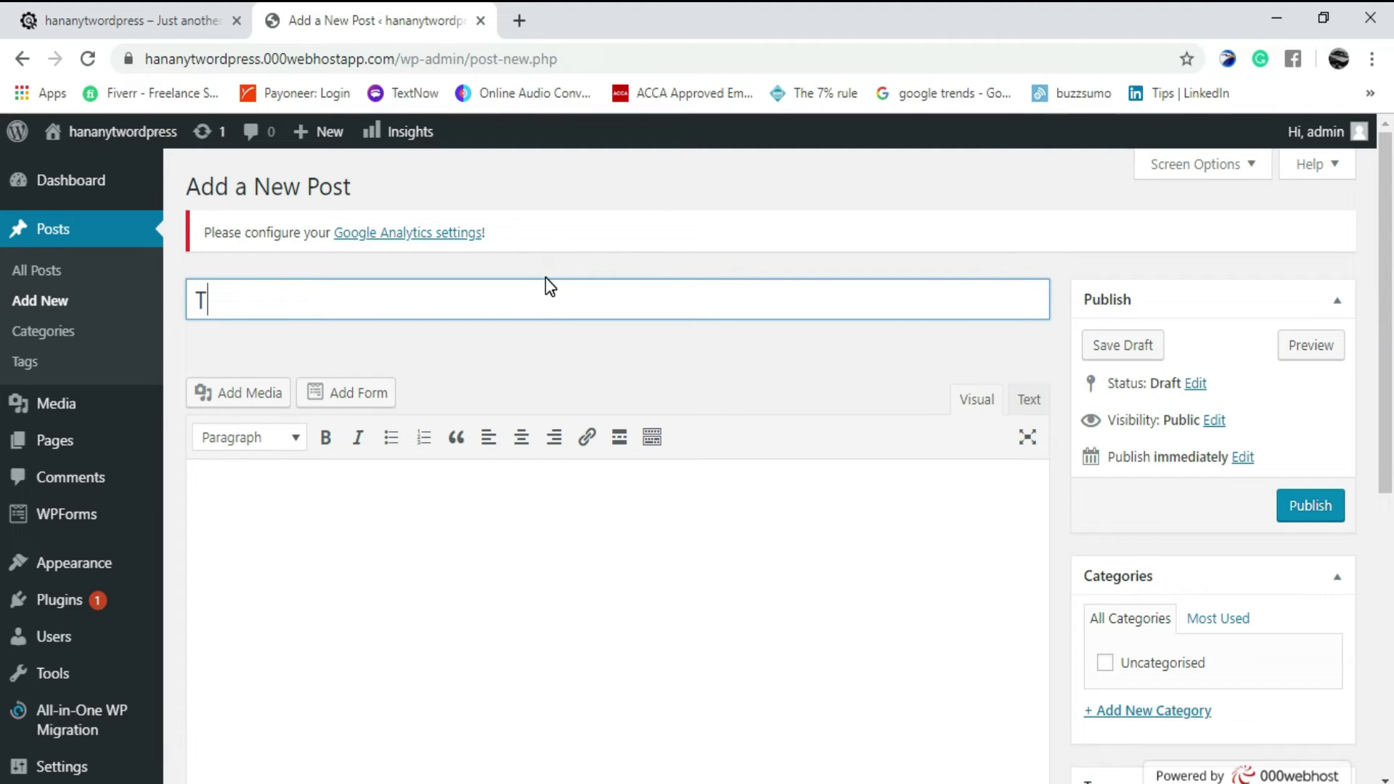
pyautogui.write('est Post')
# Write the lines "Heading", "Test post" and "bold" as separate paragraphs in the post body.
pyautogui.click(529, 472)
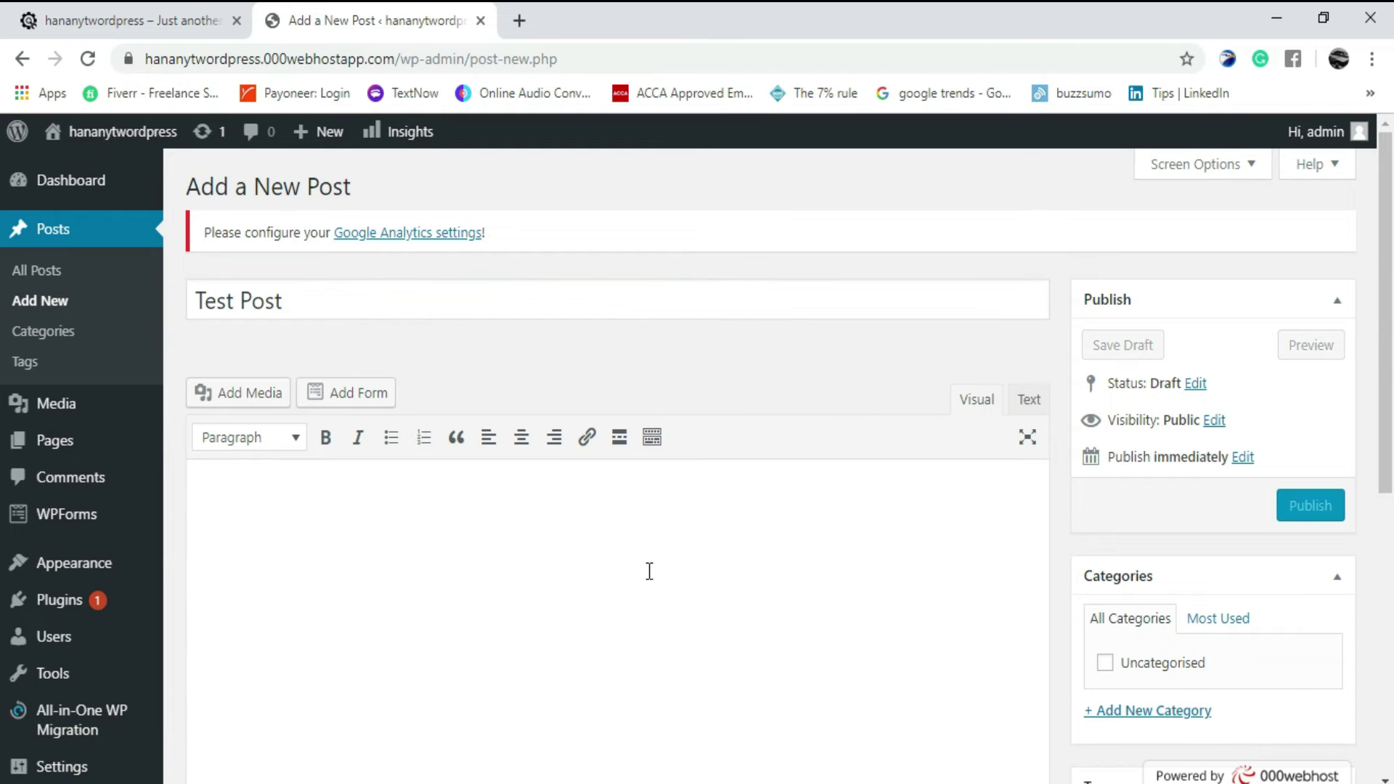
pyautogui.write('Hea')
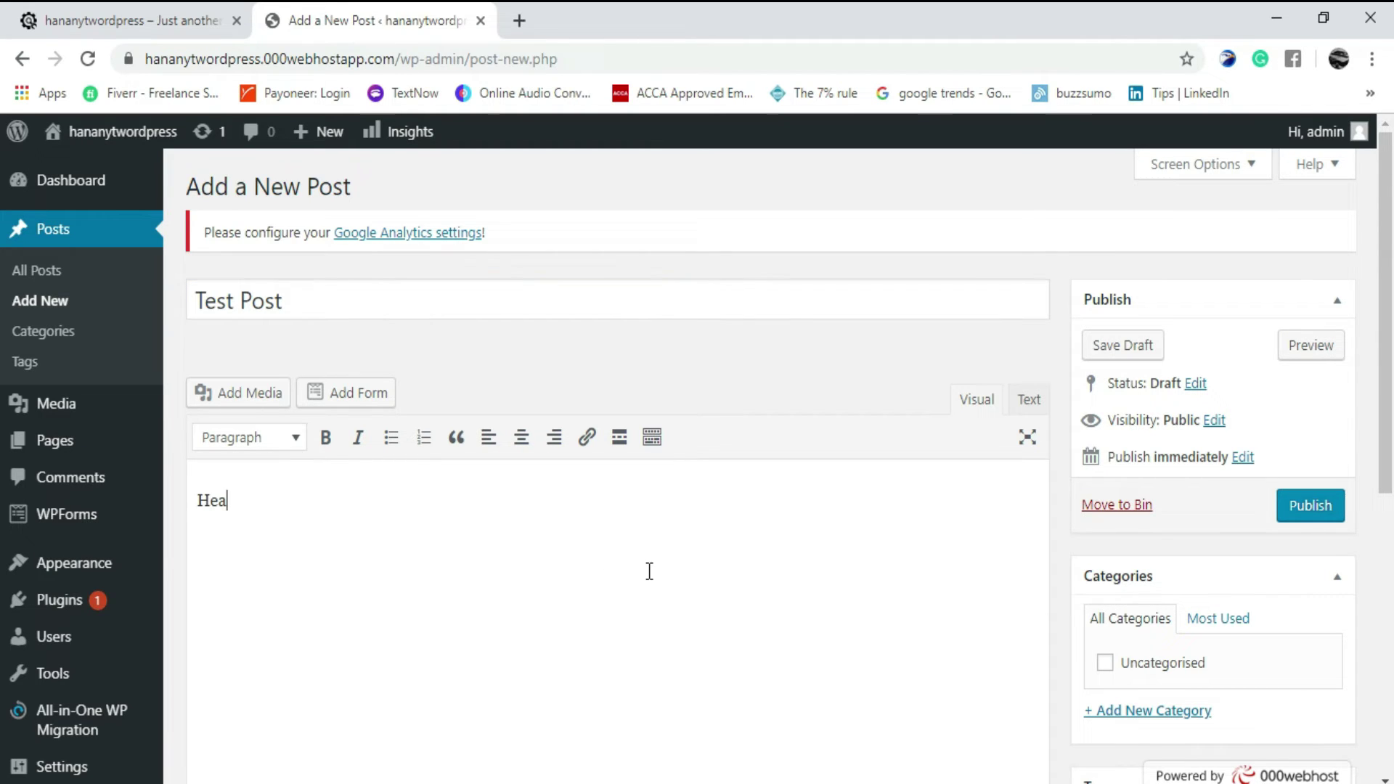
pyautogui.write('ding')
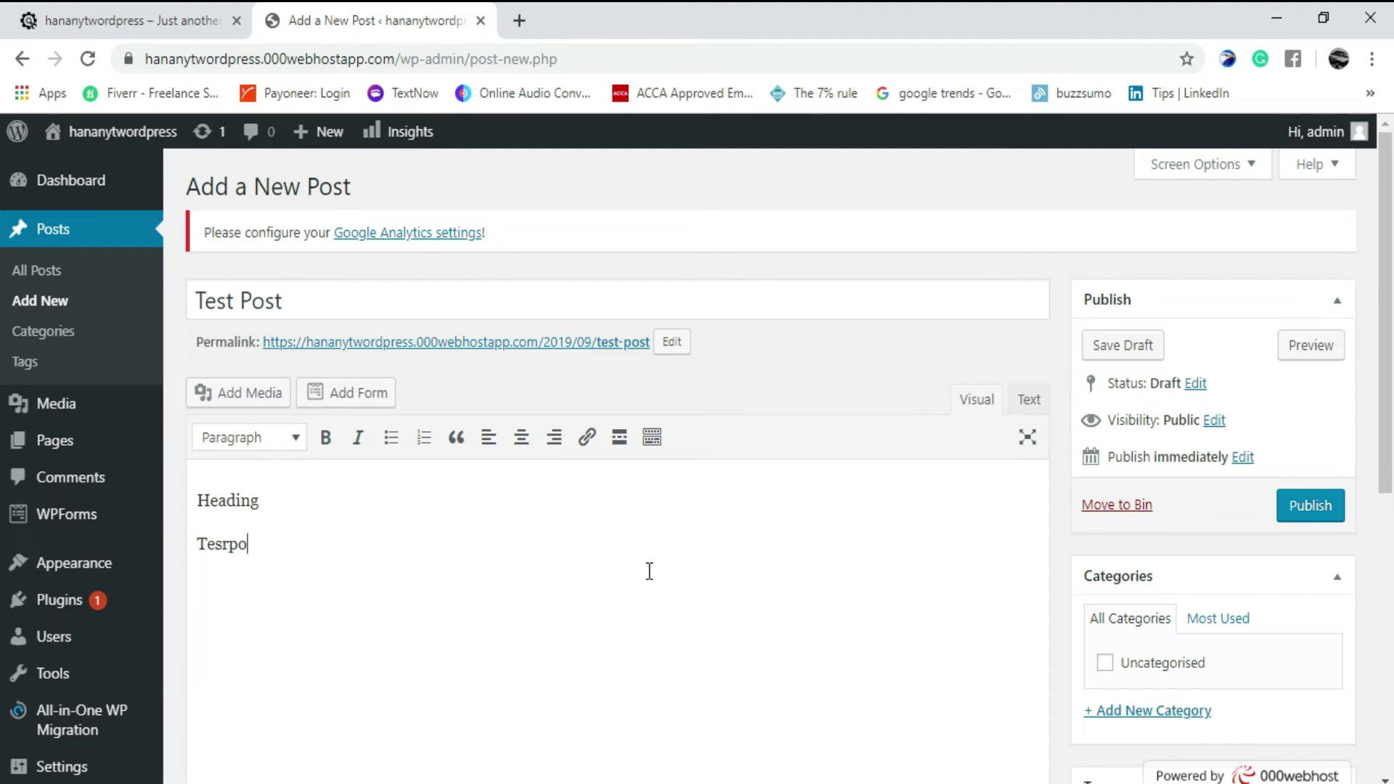
pyautogui.press('BackSpace')
pyautogui.press('BackSpace')
pyautogui.press('BackSpace')
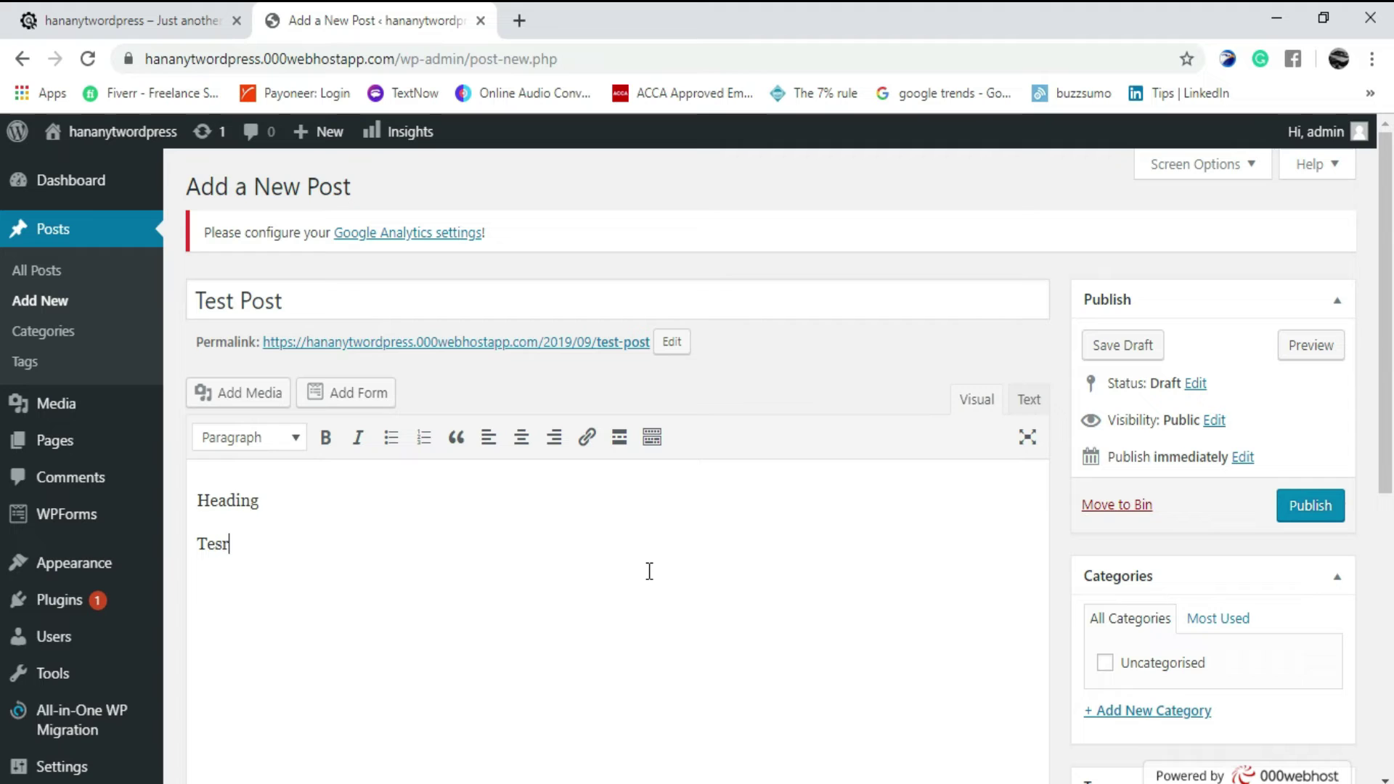
pyautogui.write('post')
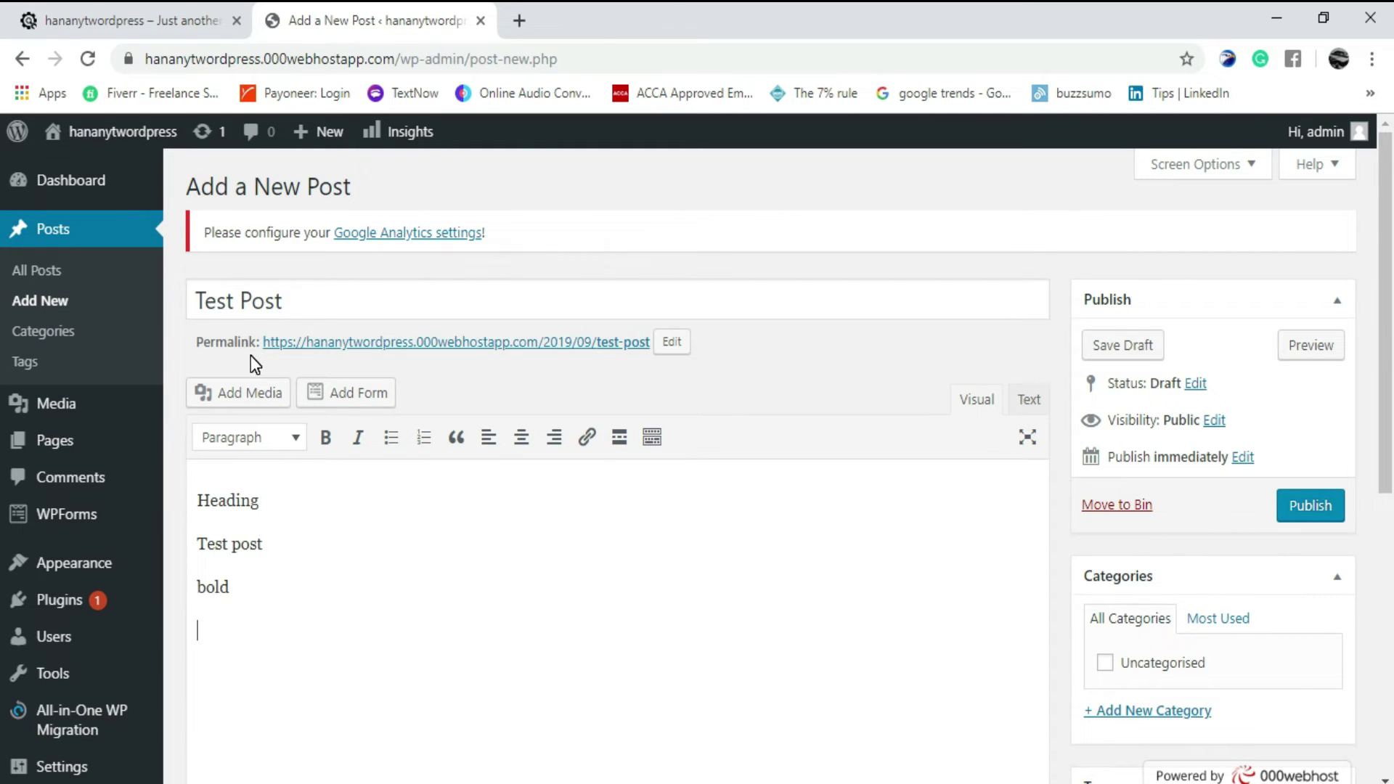
# View the Test Post preview through its permalink, and return to the post editor.
pyautogui.click(329, 344)
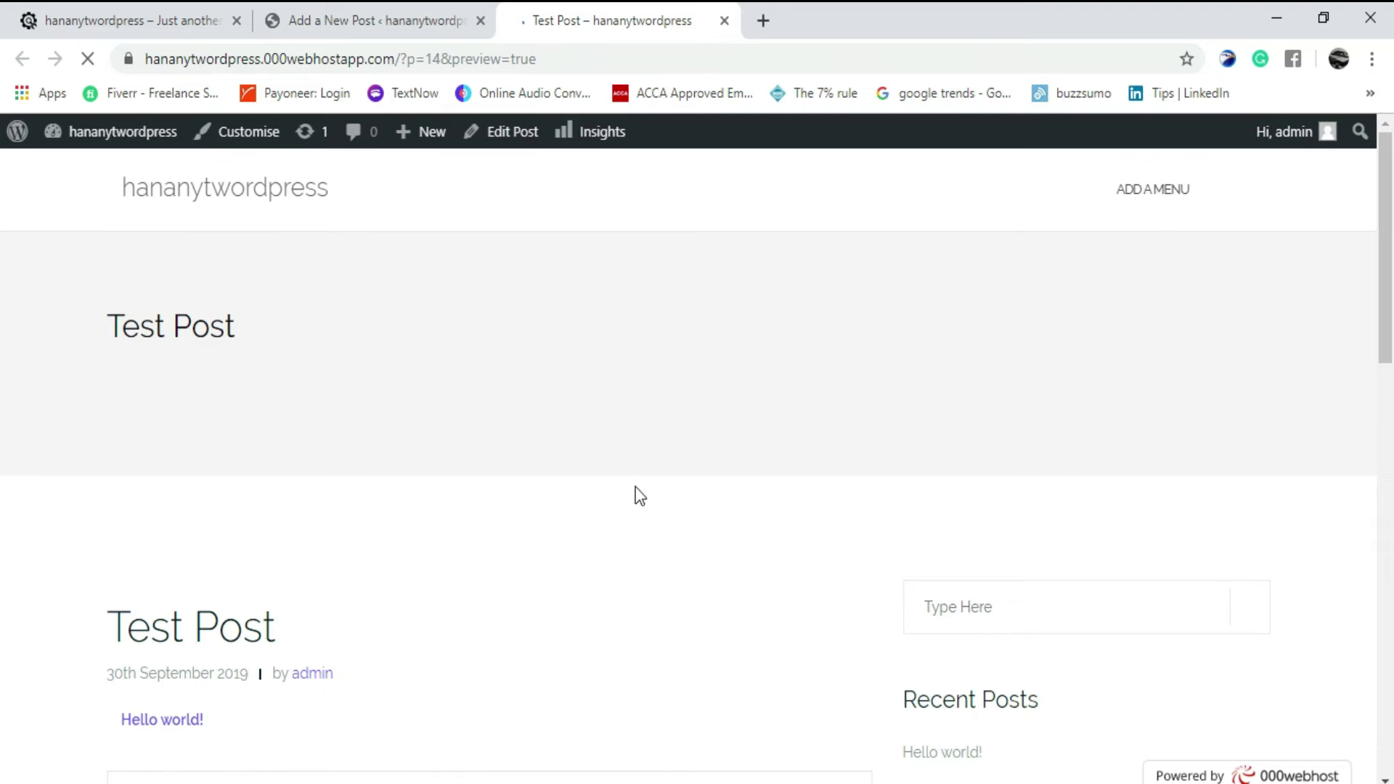
pyautogui.scroll(-1, 407, 595)
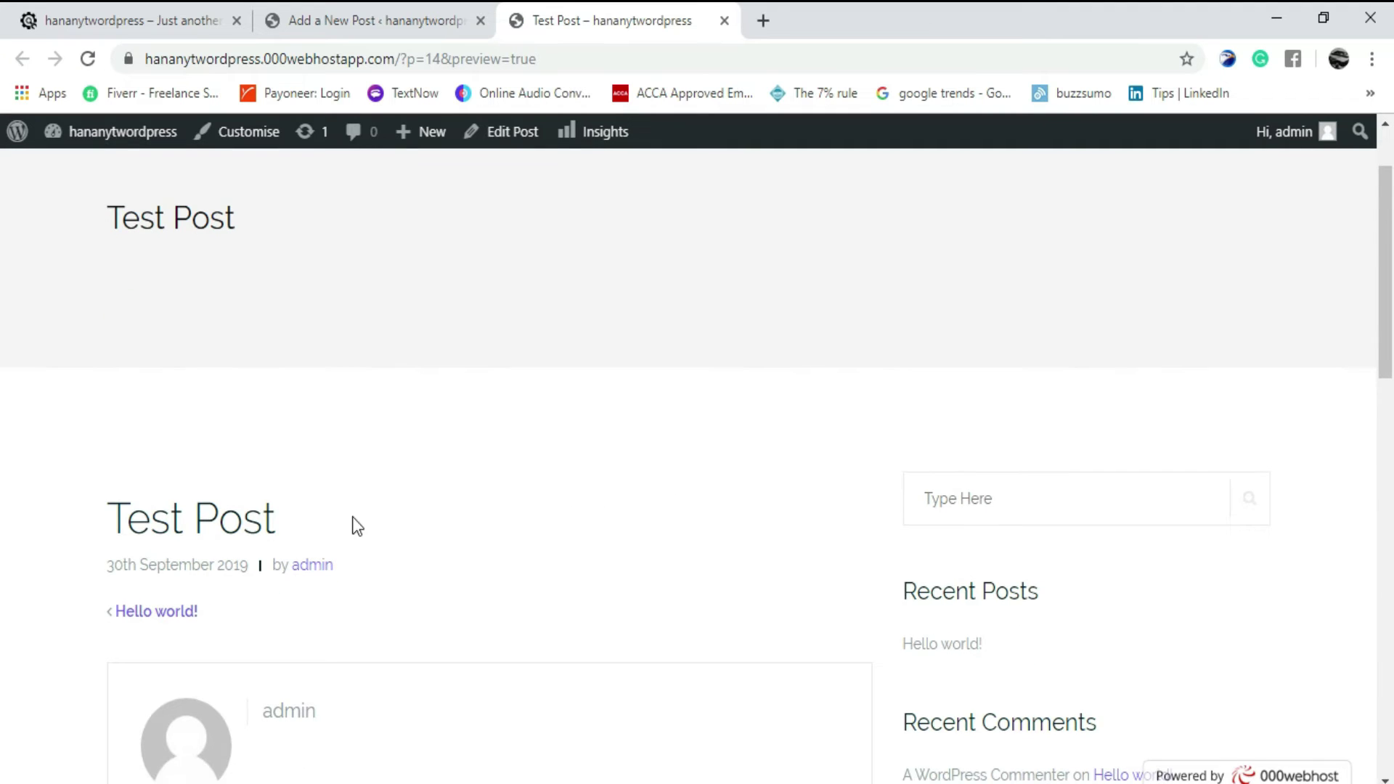
pyautogui.scroll(-2, 355, 526)
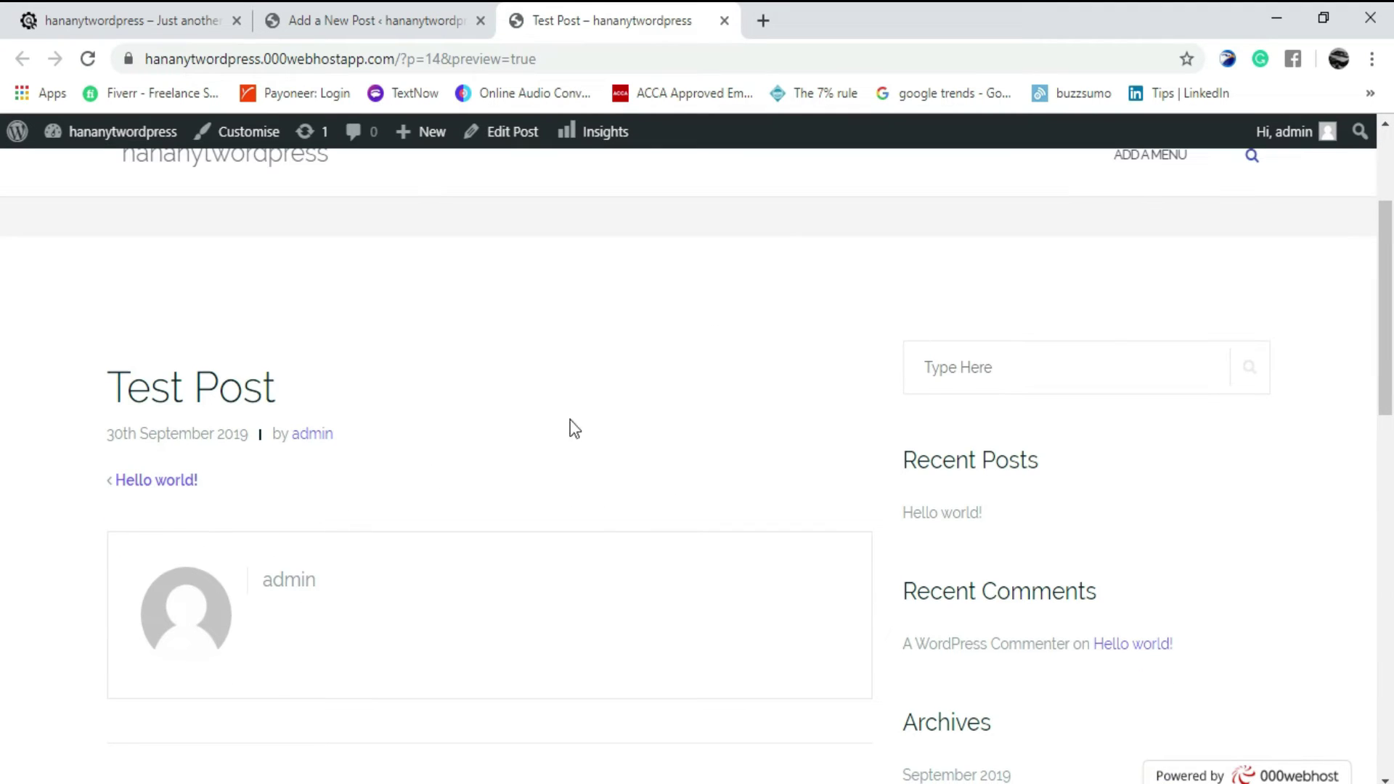
pyautogui.click(396, 16)
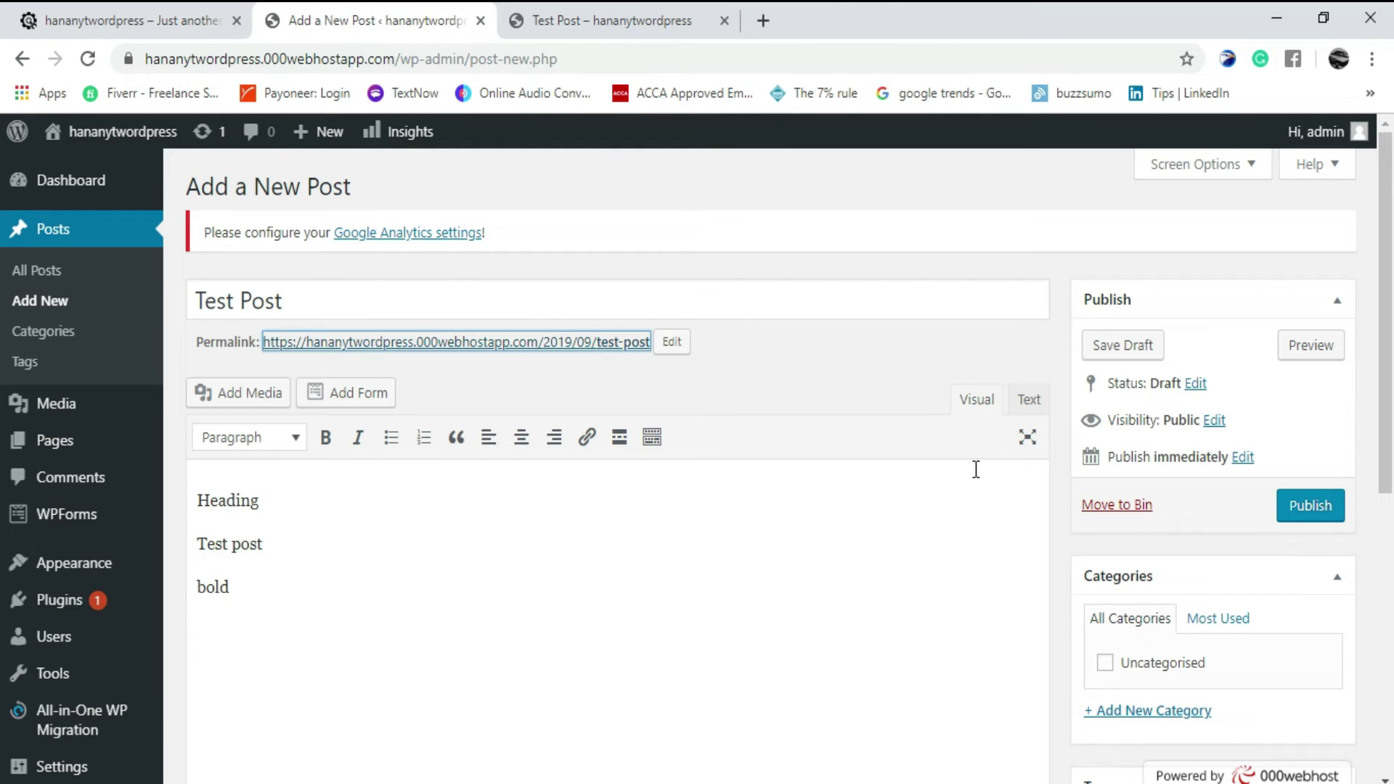
# Format the "Heading" line in the post body as Heading 1.
pyautogui.scroll(-2, 258, 477)
pyautogui.click(312, 389)
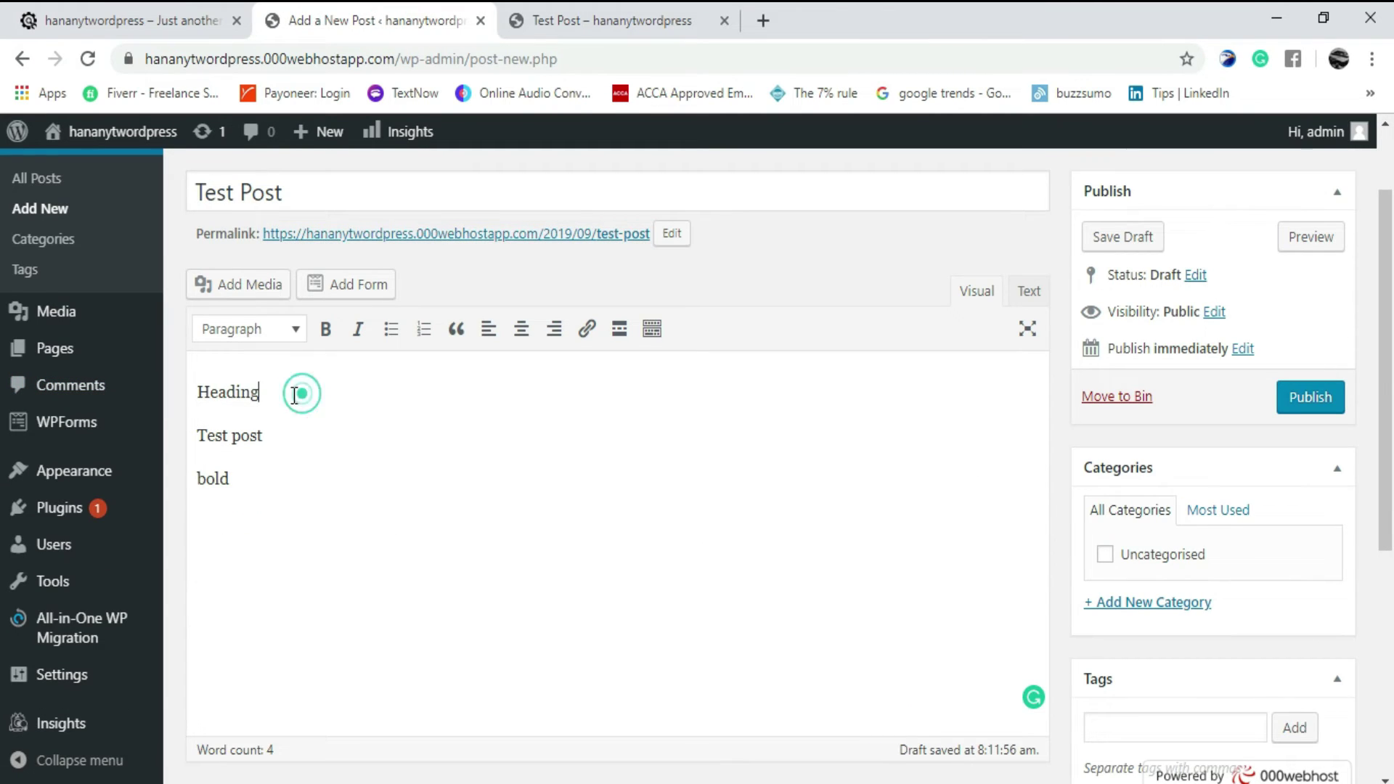
pyautogui.doubleClick(301, 392)
pyautogui.click(308, 371)
pyautogui.click(293, 332)
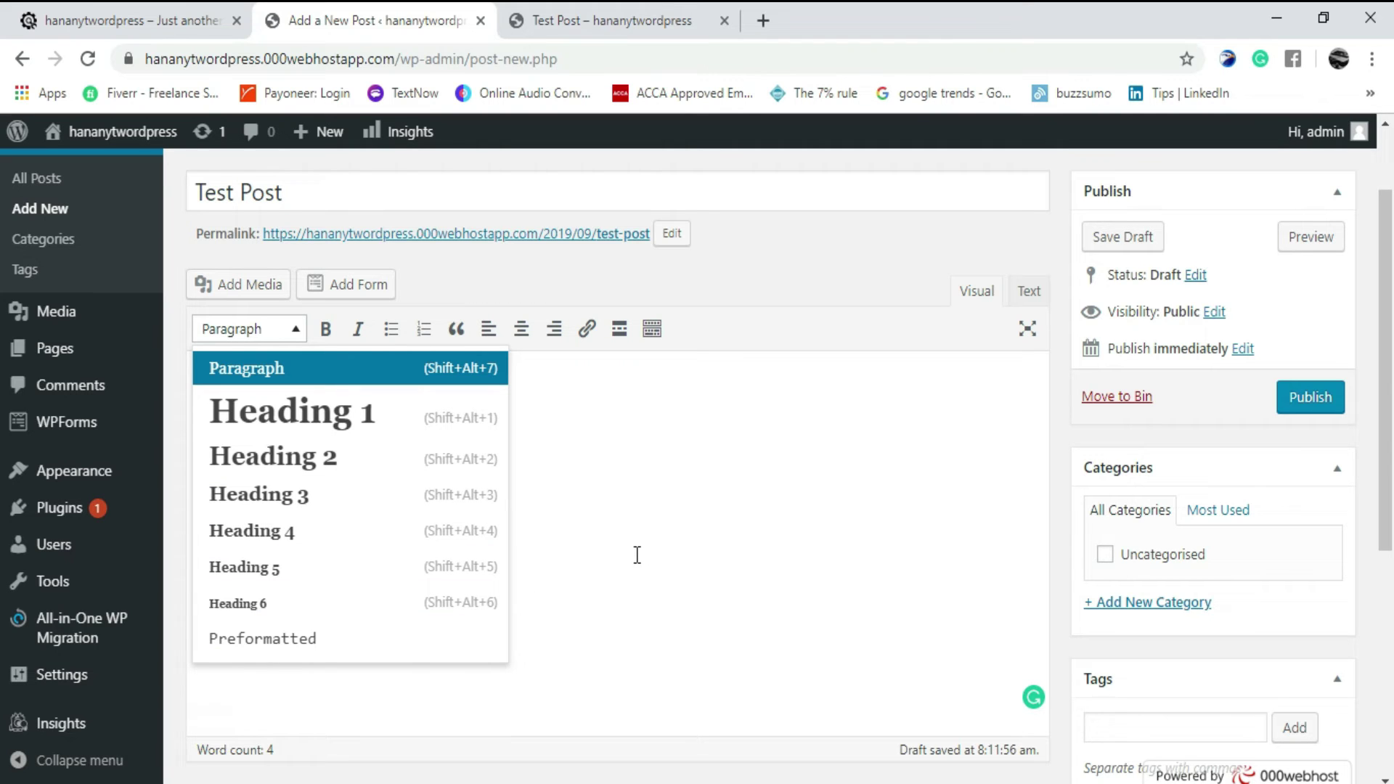
pyautogui.click(738, 475)
pyautogui.moveTo(266, 392); pyautogui.dragTo(168, 389)
pyautogui.click(276, 329)
pyautogui.click(286, 409)
pyautogui.click(465, 457)
# Make the word "bold" in the post body bold.
pyautogui.tripleClick(294, 480)
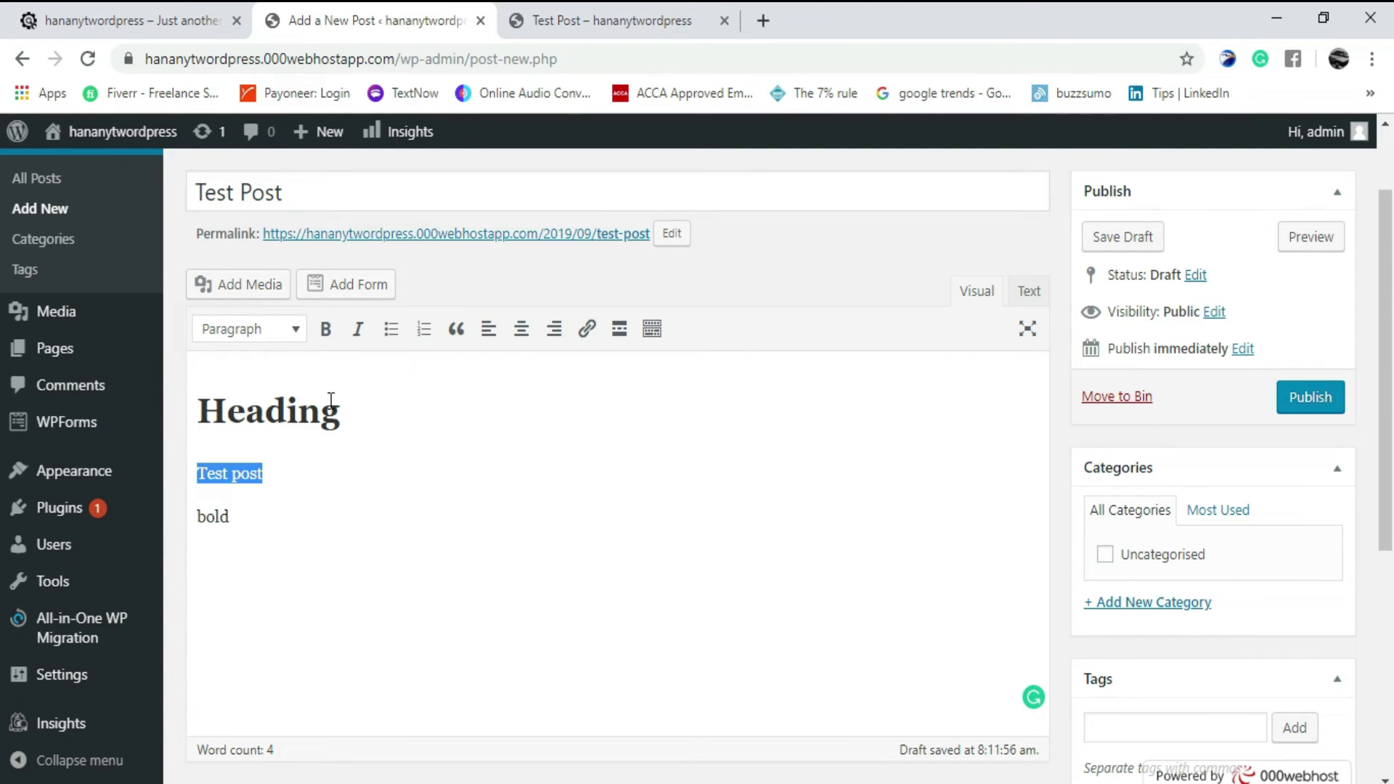
pyautogui.click(268, 517)
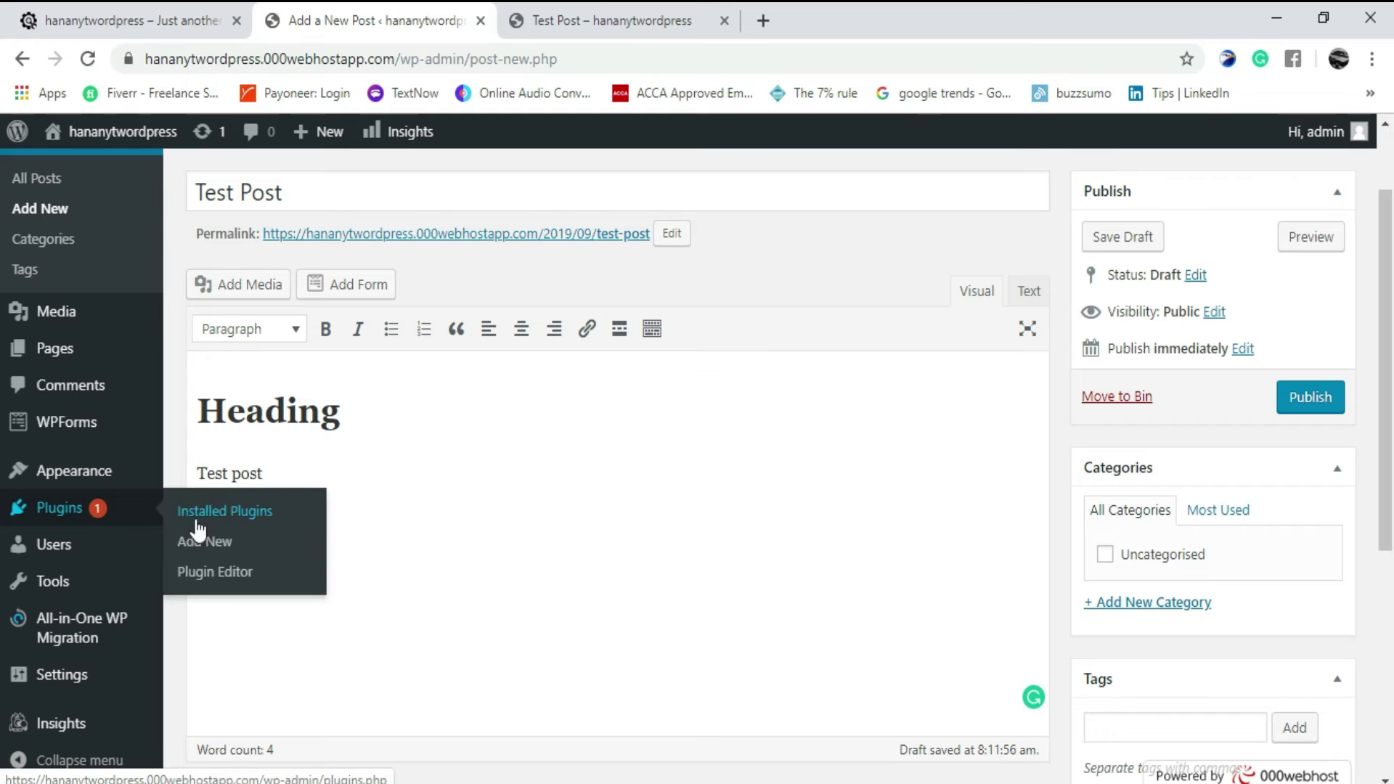
pyautogui.doubleClick(221, 517)
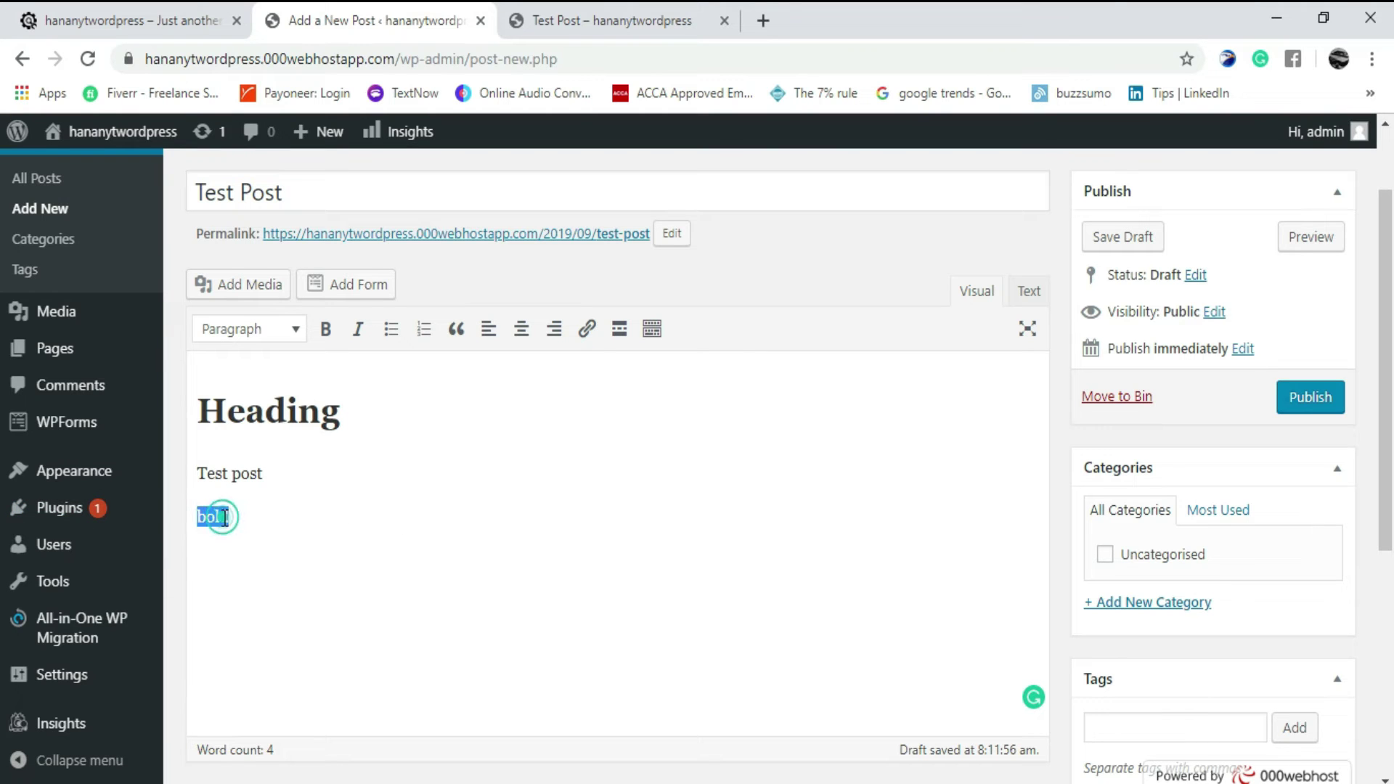
pyautogui.click(325, 329)
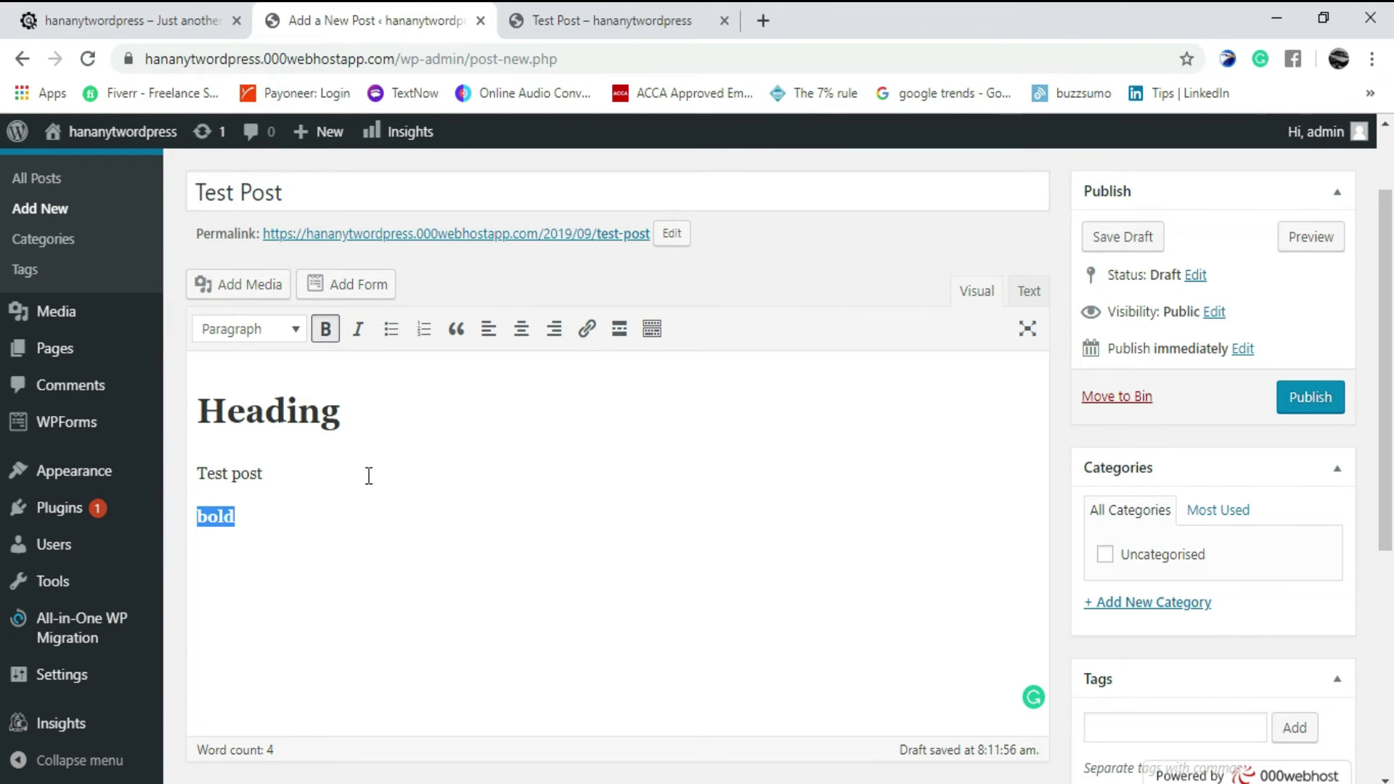
pyautogui.click(366, 530)
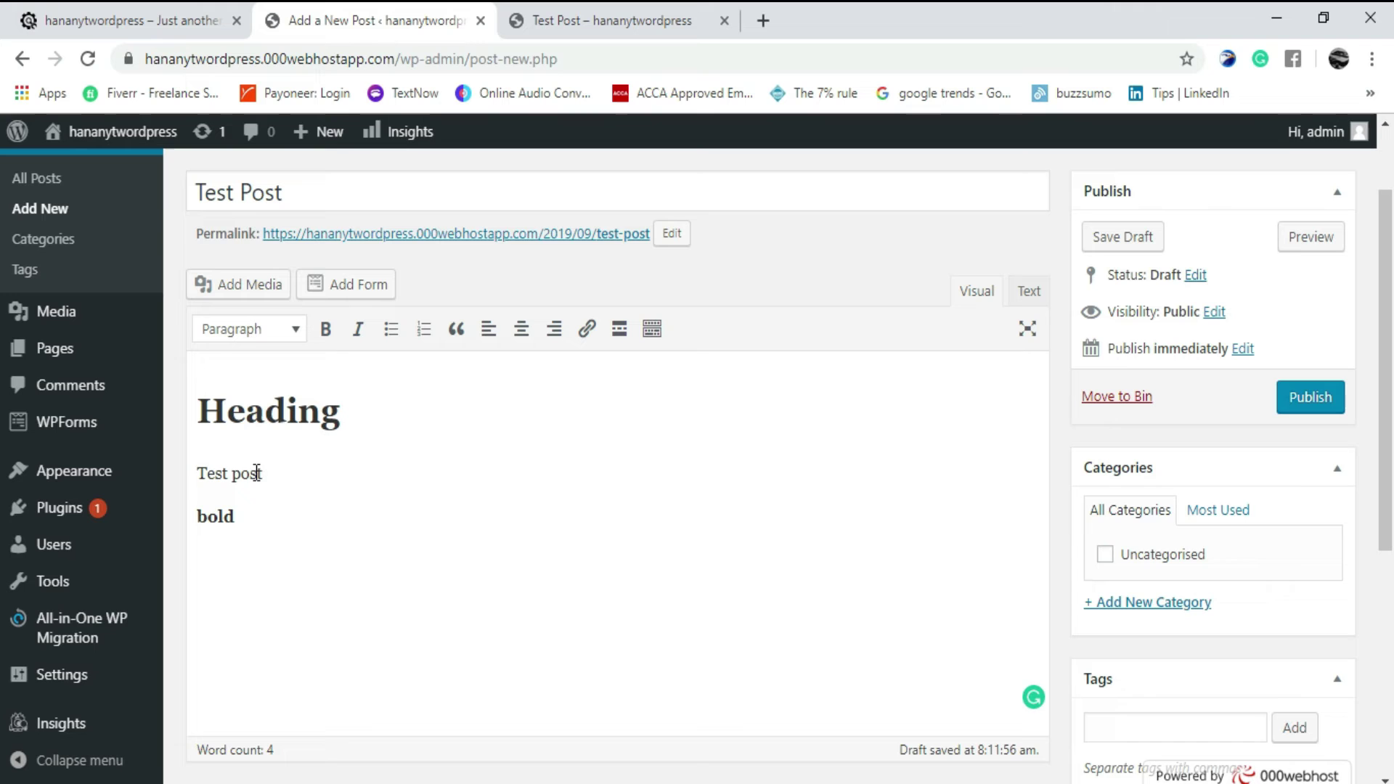
# Italicize the "Test post" line in the post body.
pyautogui.moveTo(269, 477); pyautogui.dragTo(191, 488)
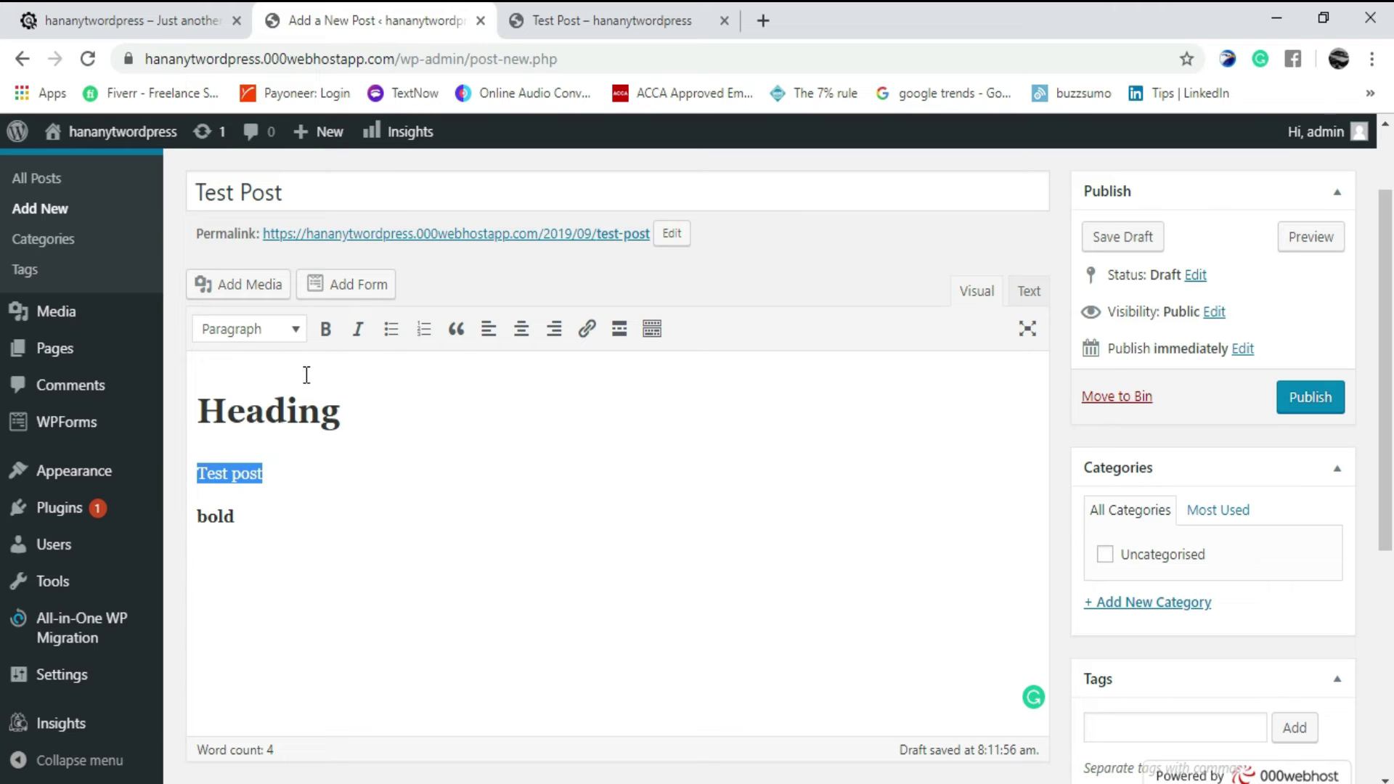
pyautogui.click(358, 329)
pyautogui.click(351, 494)
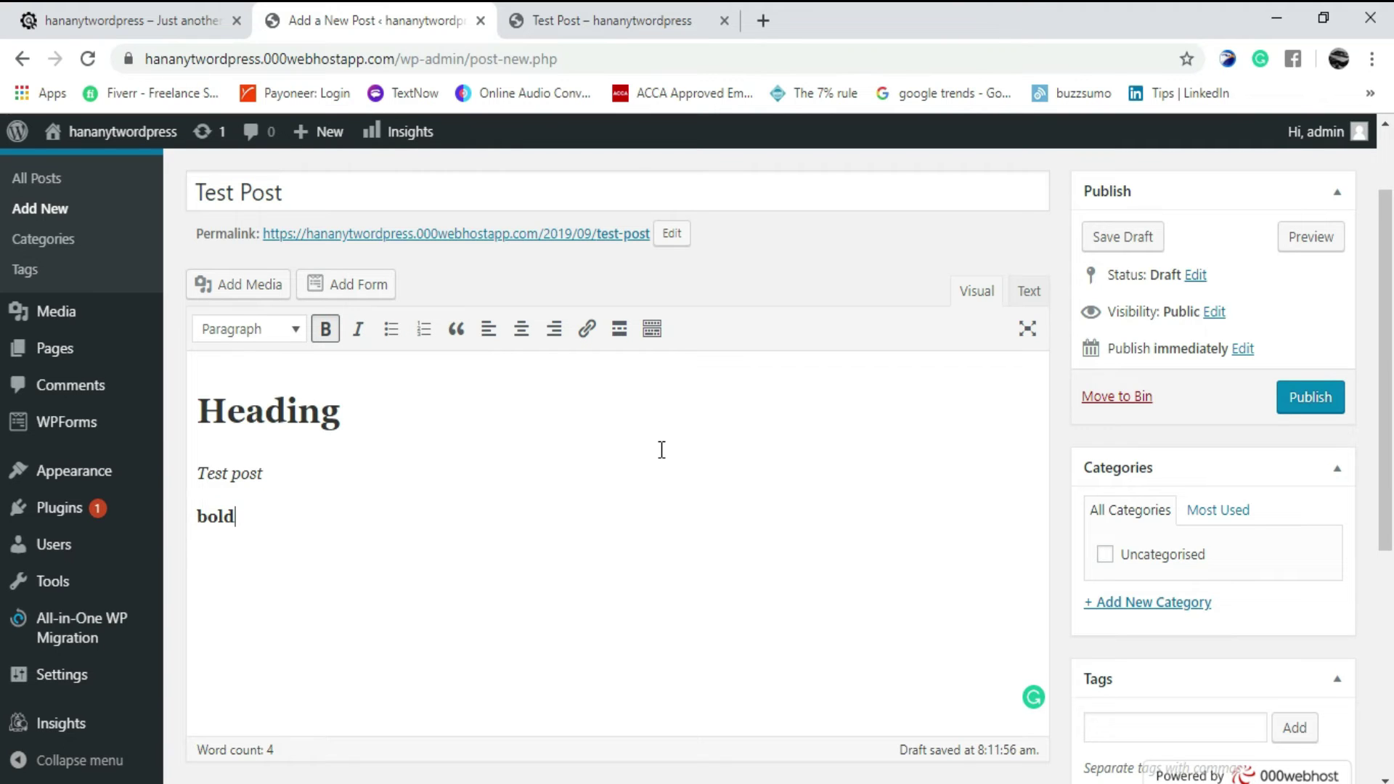
# Try the "bold" line as a bulleted list, switch it to a numbered list, and add an empty second item.
pyautogui.scroll(2, 697, 490)
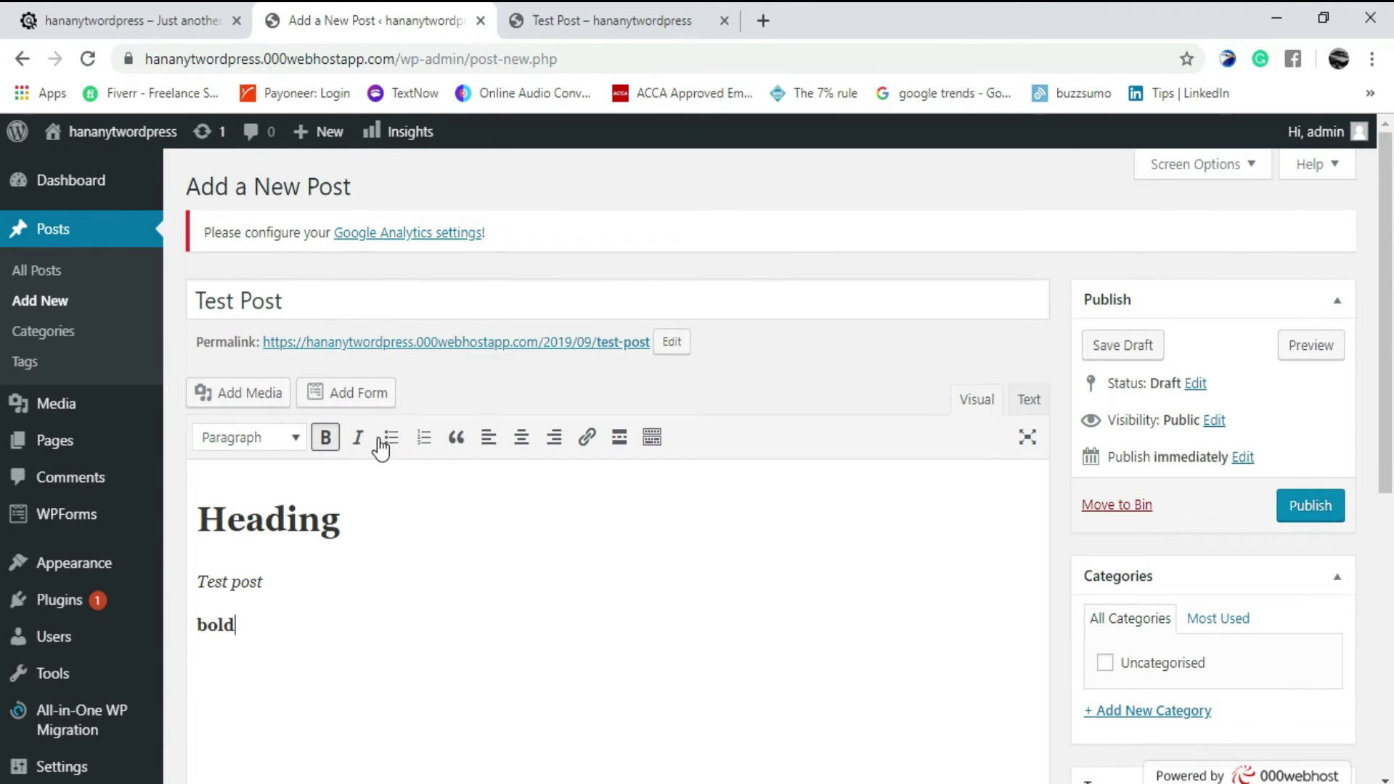
pyautogui.click(390, 438)
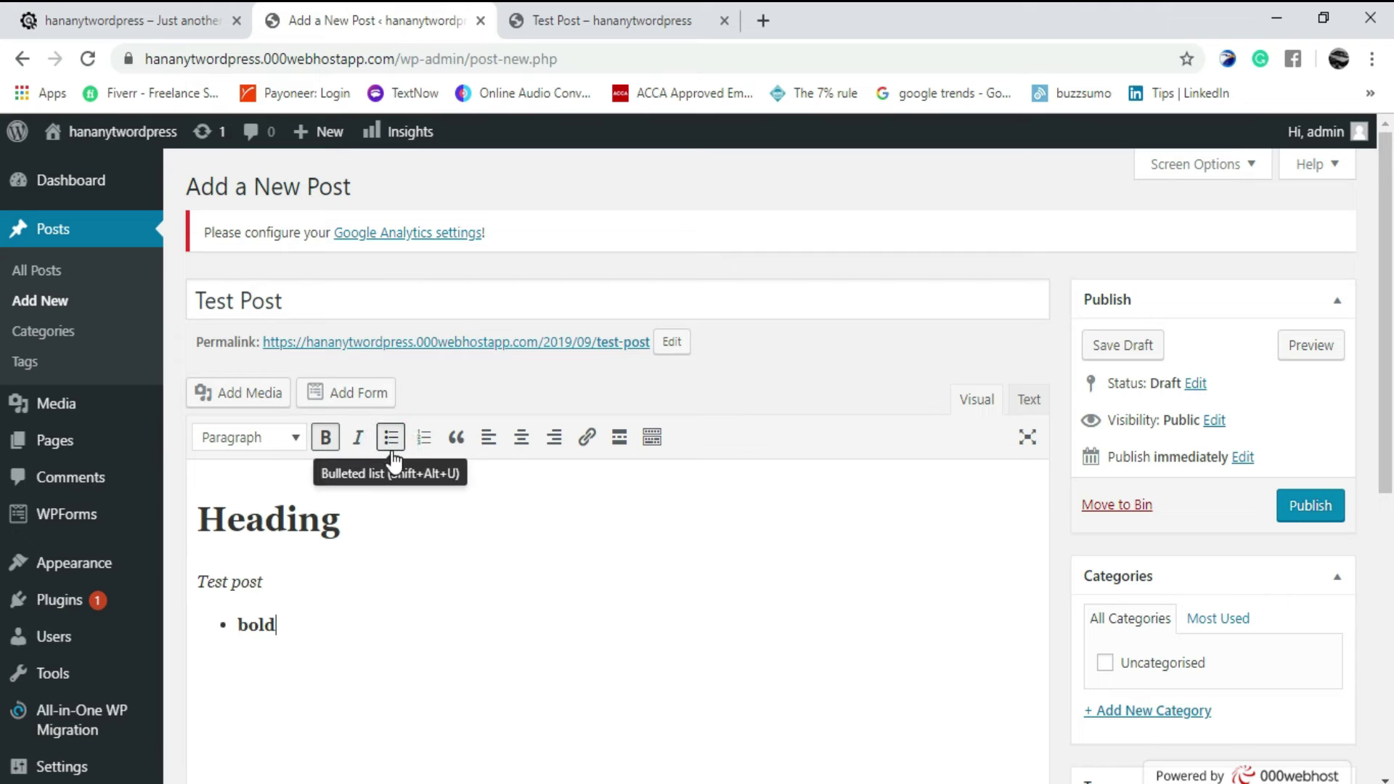
pyautogui.click(426, 442)
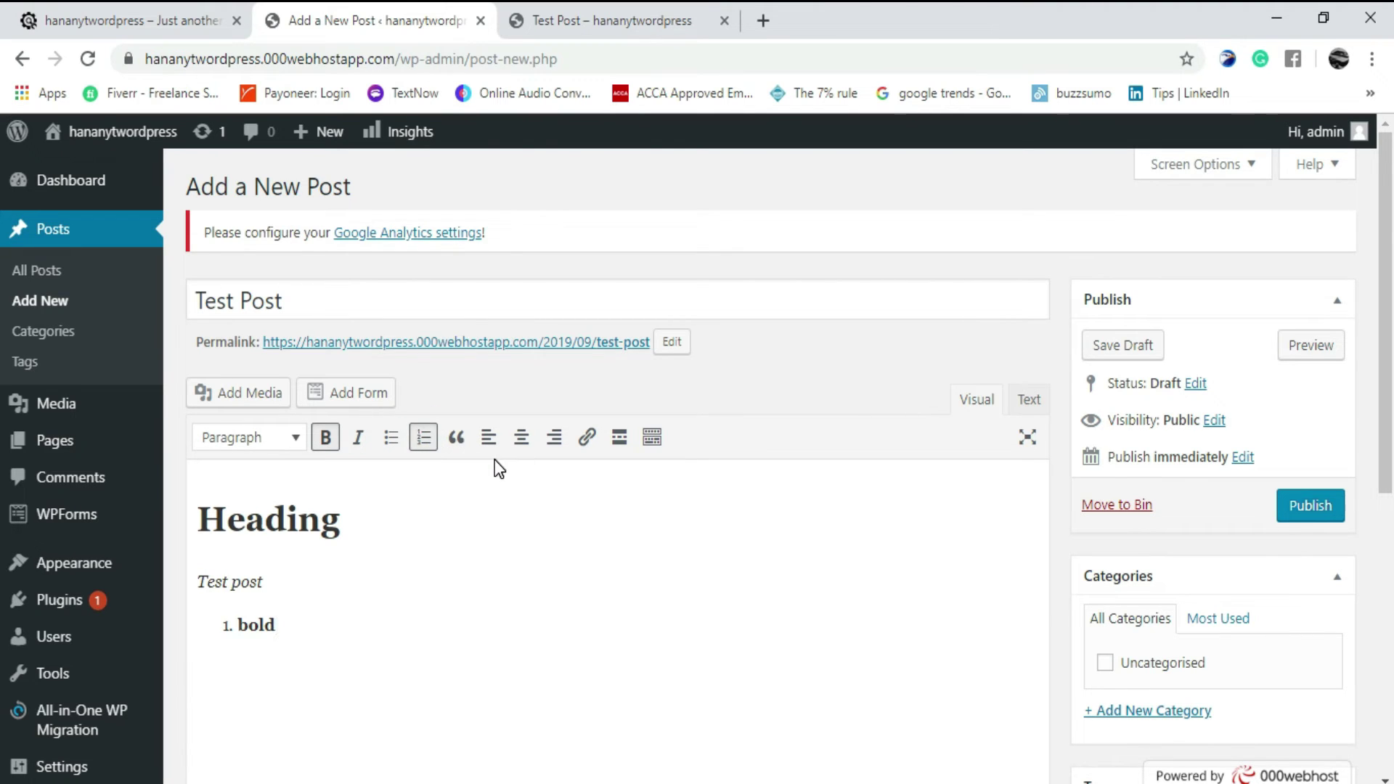
pyautogui.press('Return')
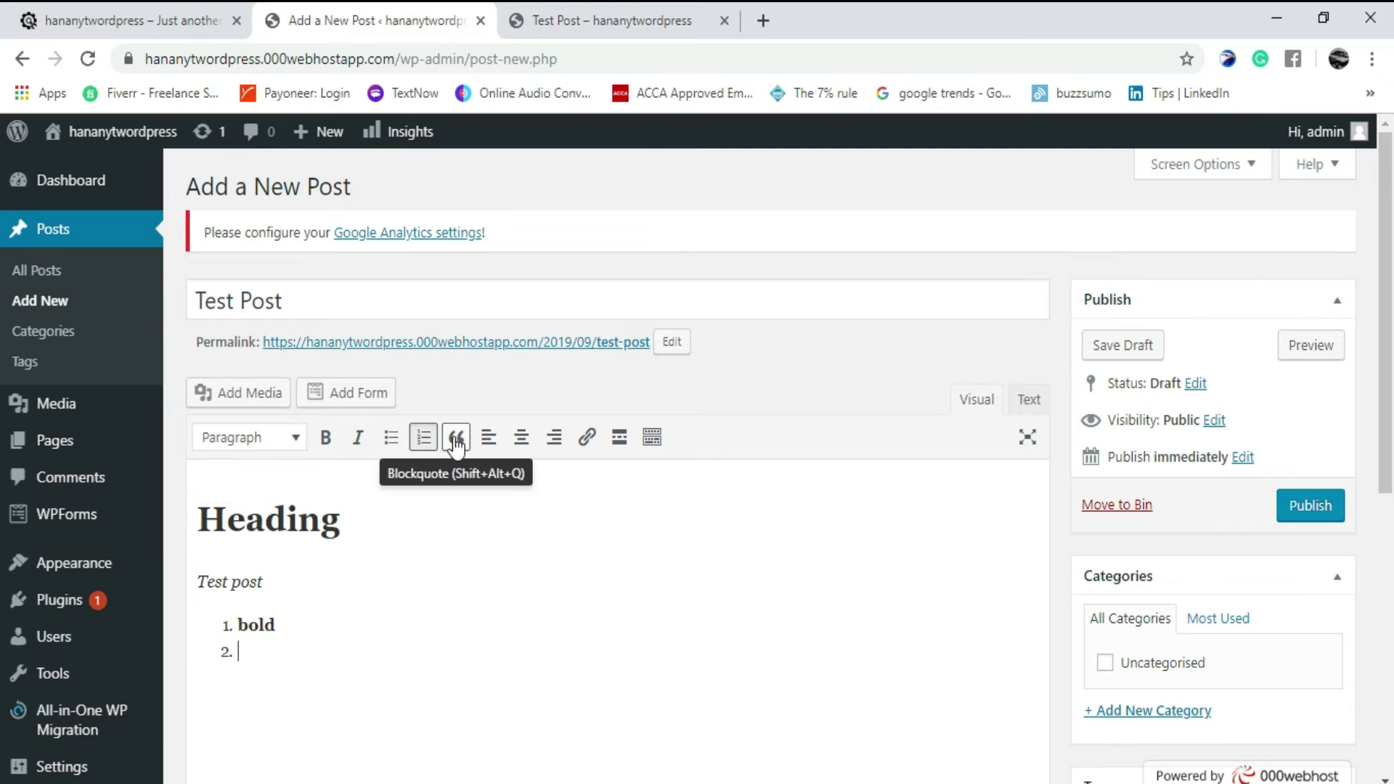
# Format the italic "Test post" line as a blockquote.
pyautogui.scroll(-2, 472, 545)
pyautogui.moveTo(283, 473); pyautogui.dragTo(177, 473)
pyautogui.click(455, 330)
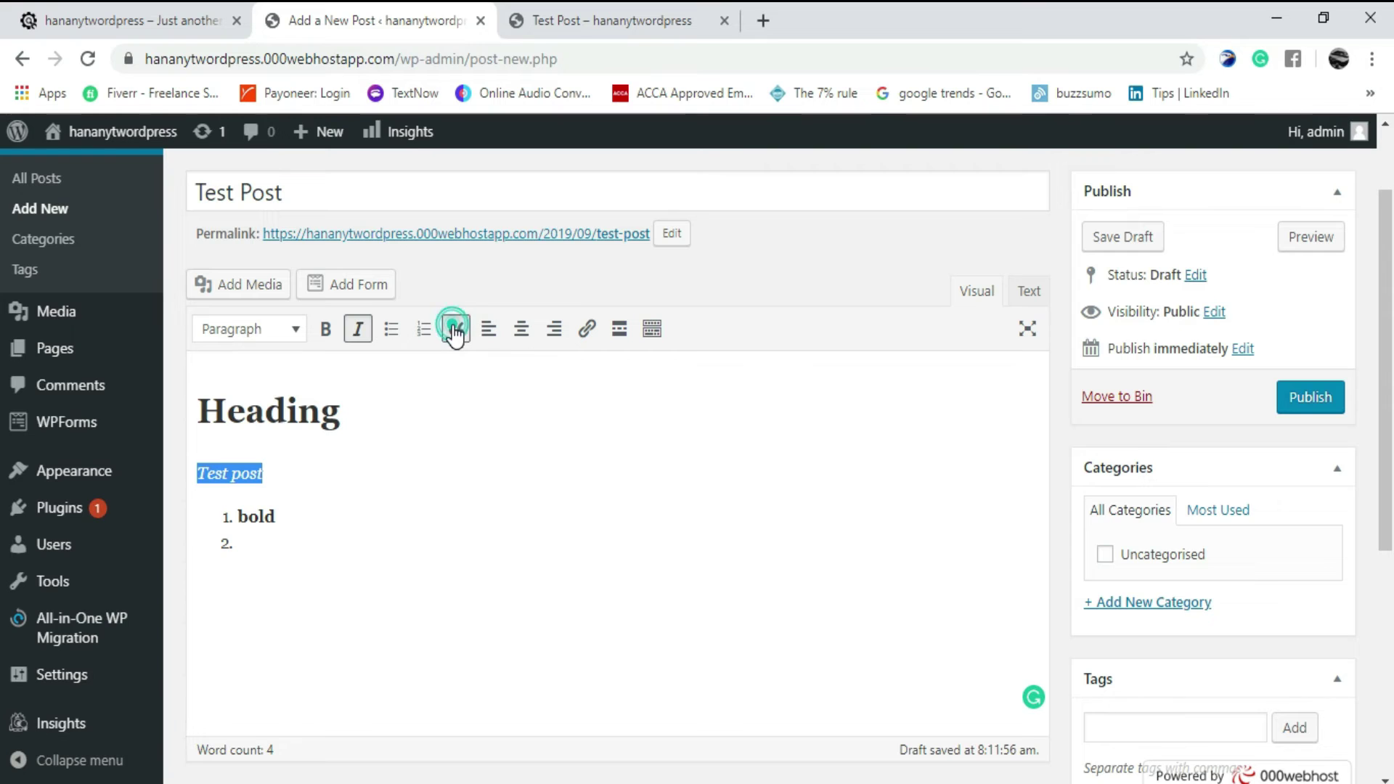
pyautogui.click(351, 485)
pyautogui.click(292, 473)
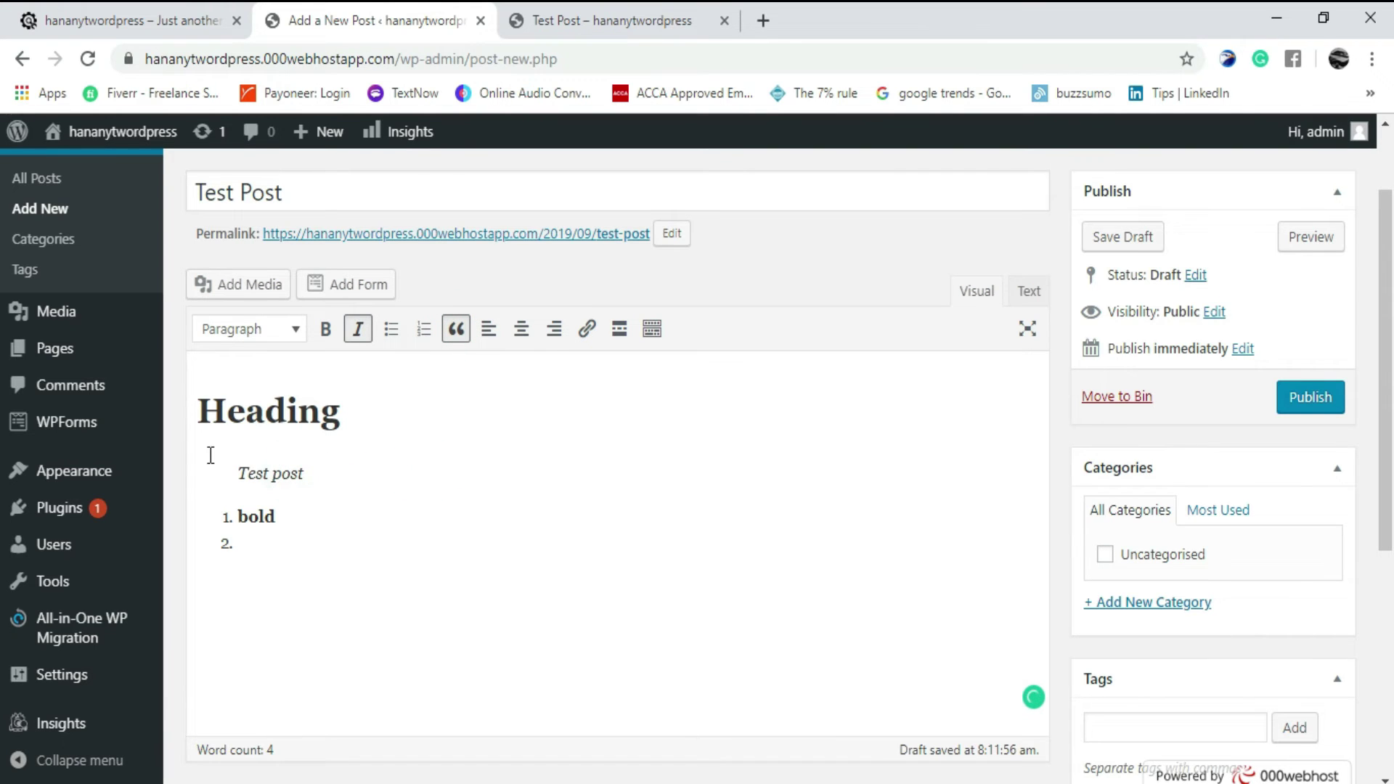
pyautogui.click(228, 477)
pyautogui.click(457, 329)
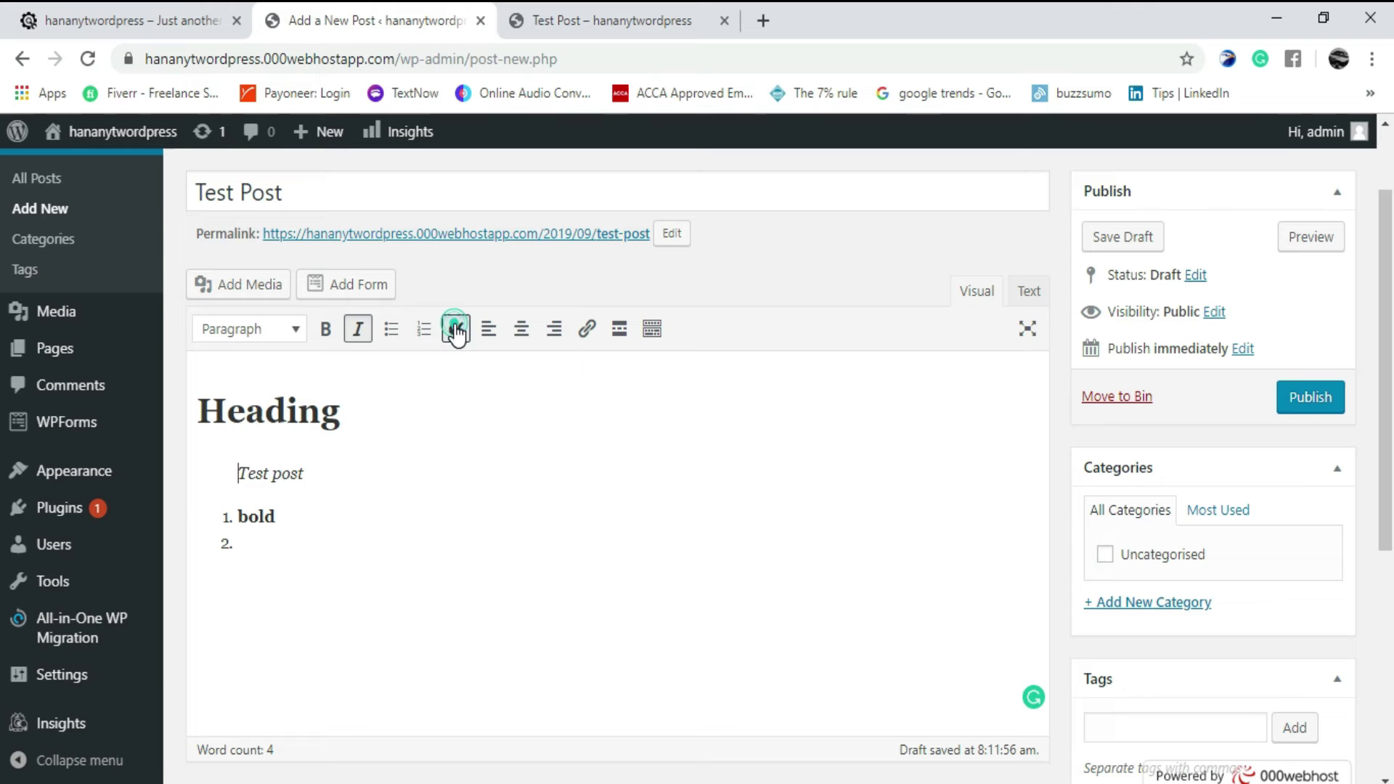
pyautogui.click(458, 336)
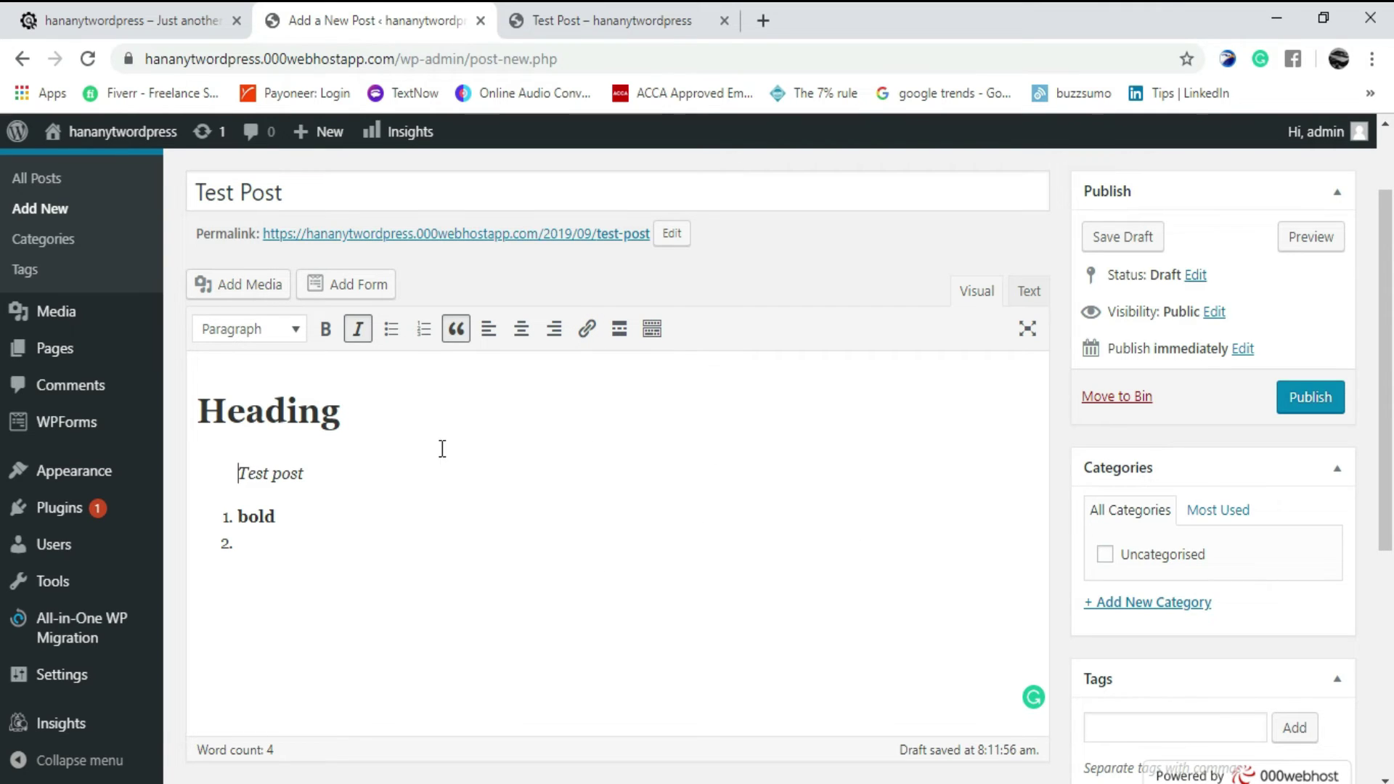
# Publish the post and close its outdated preview tab.
pyautogui.scroll(2, 919, 417)
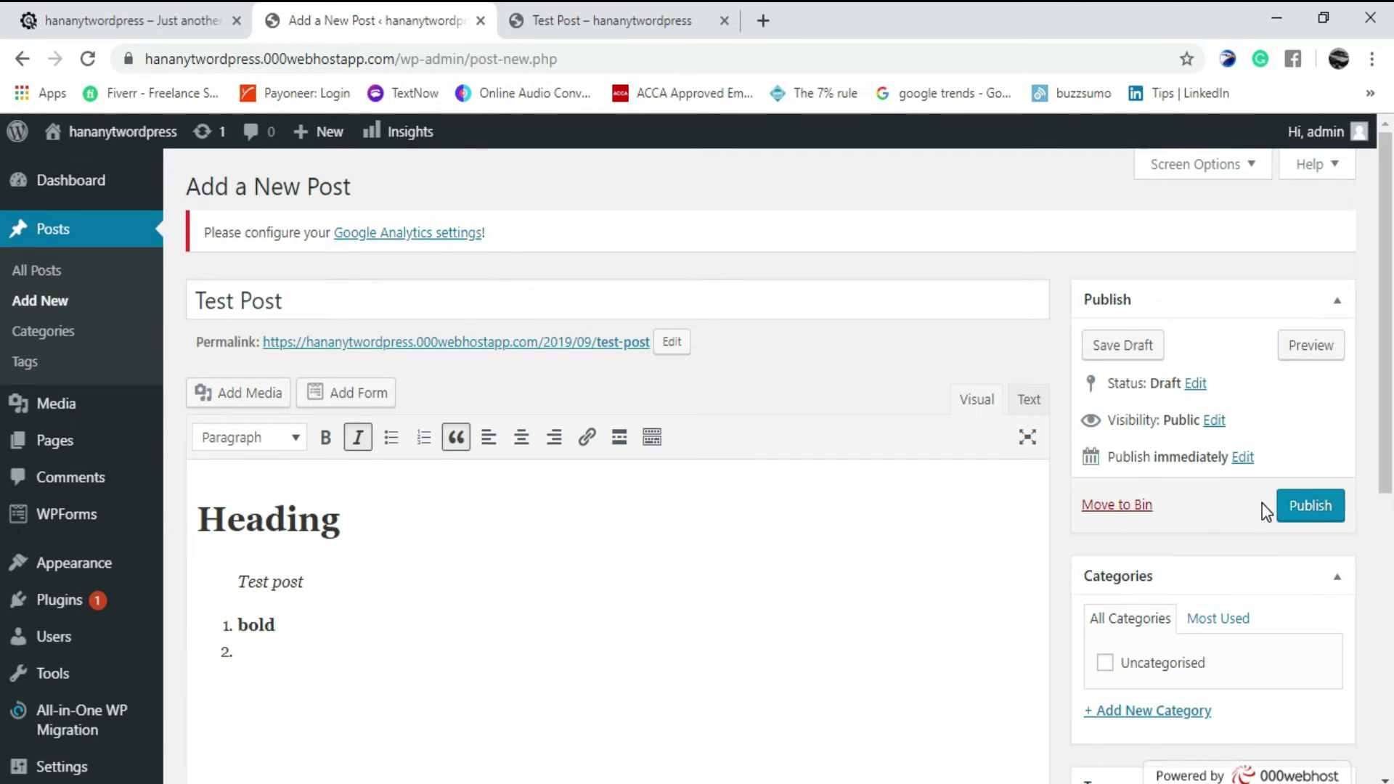
pyautogui.click(617, 19)
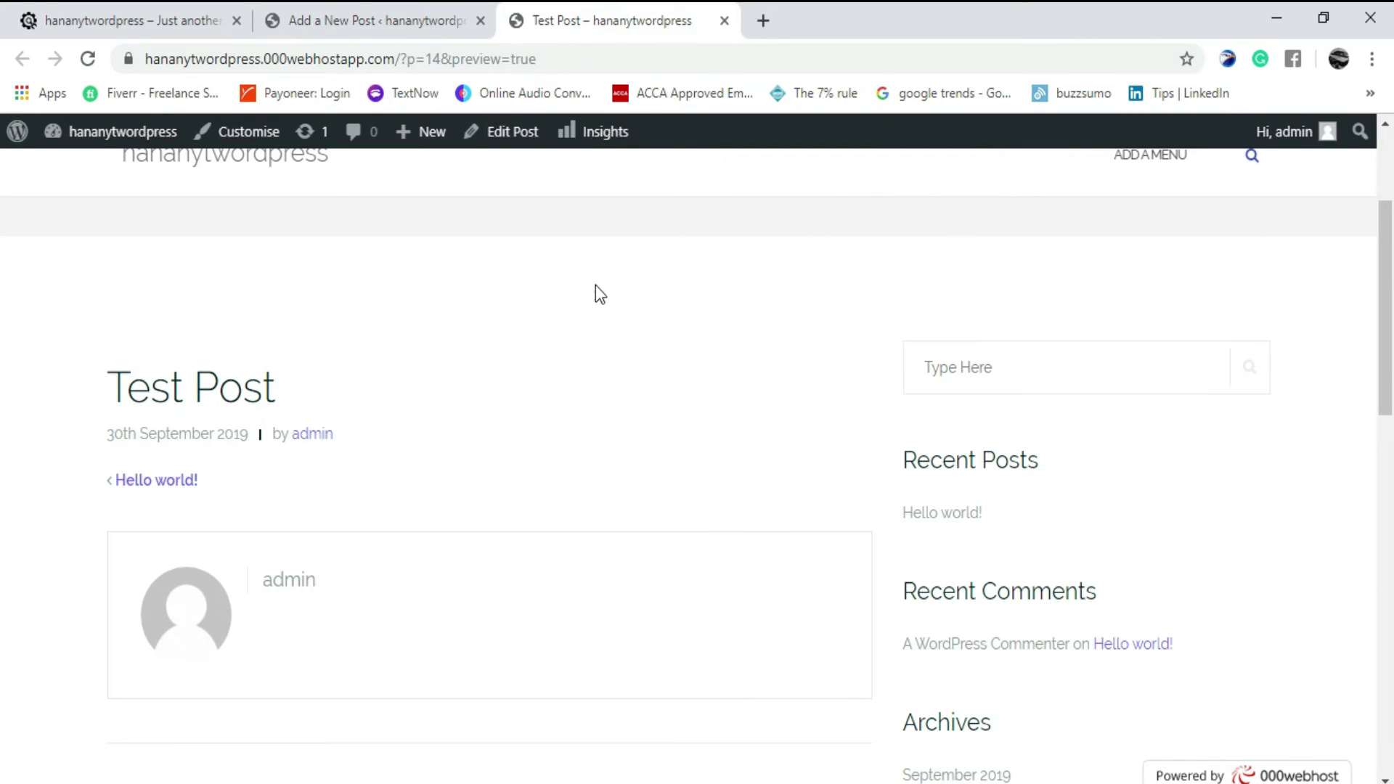
pyautogui.click(87, 16)
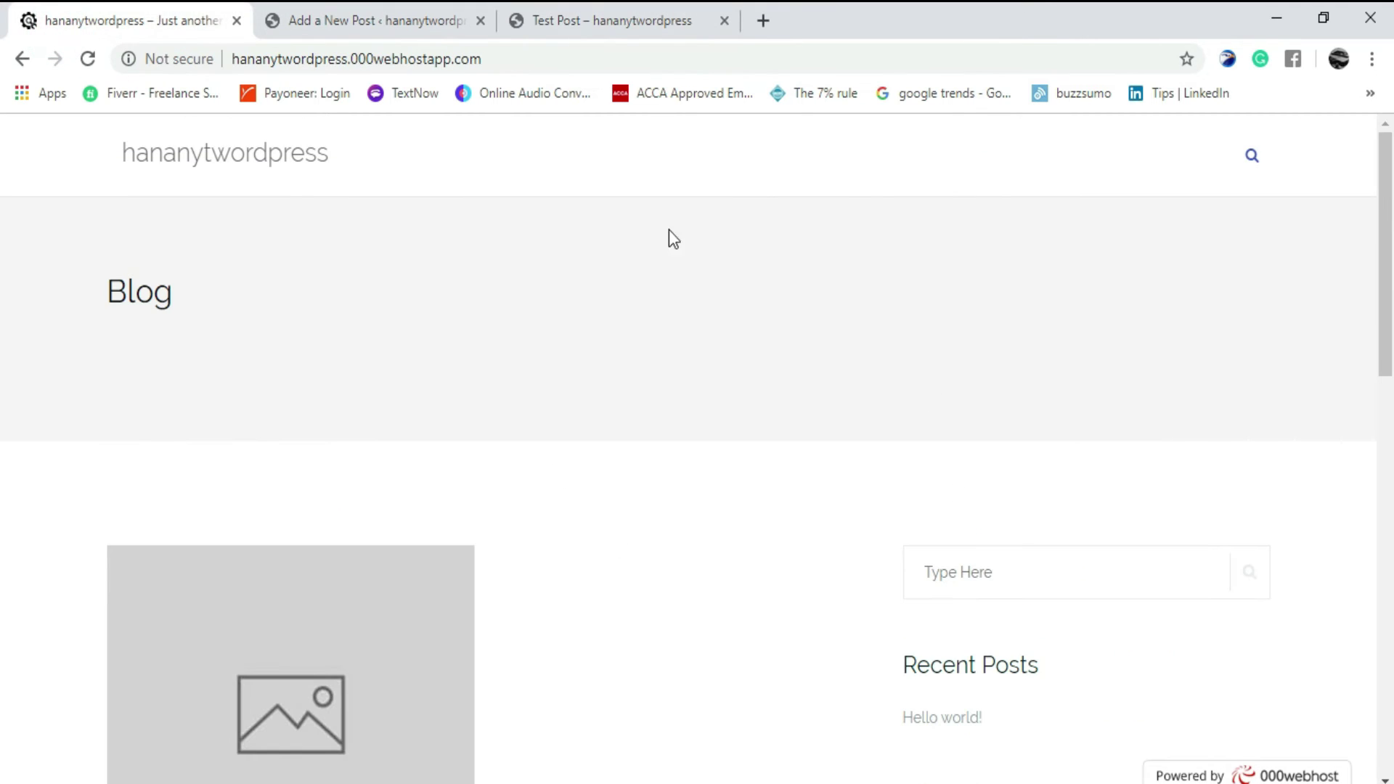
pyautogui.click(369, 17)
pyautogui.click(1325, 507)
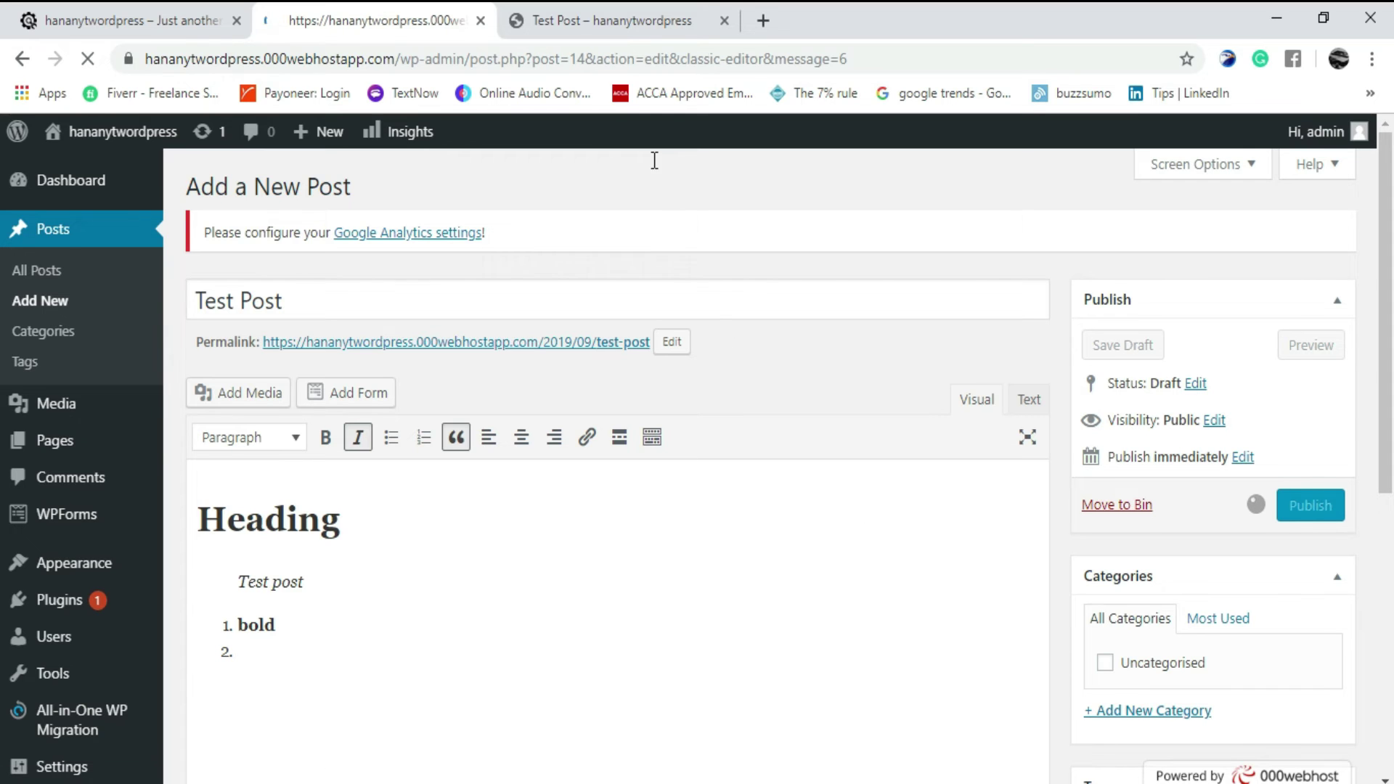
pyautogui.click(726, 21)
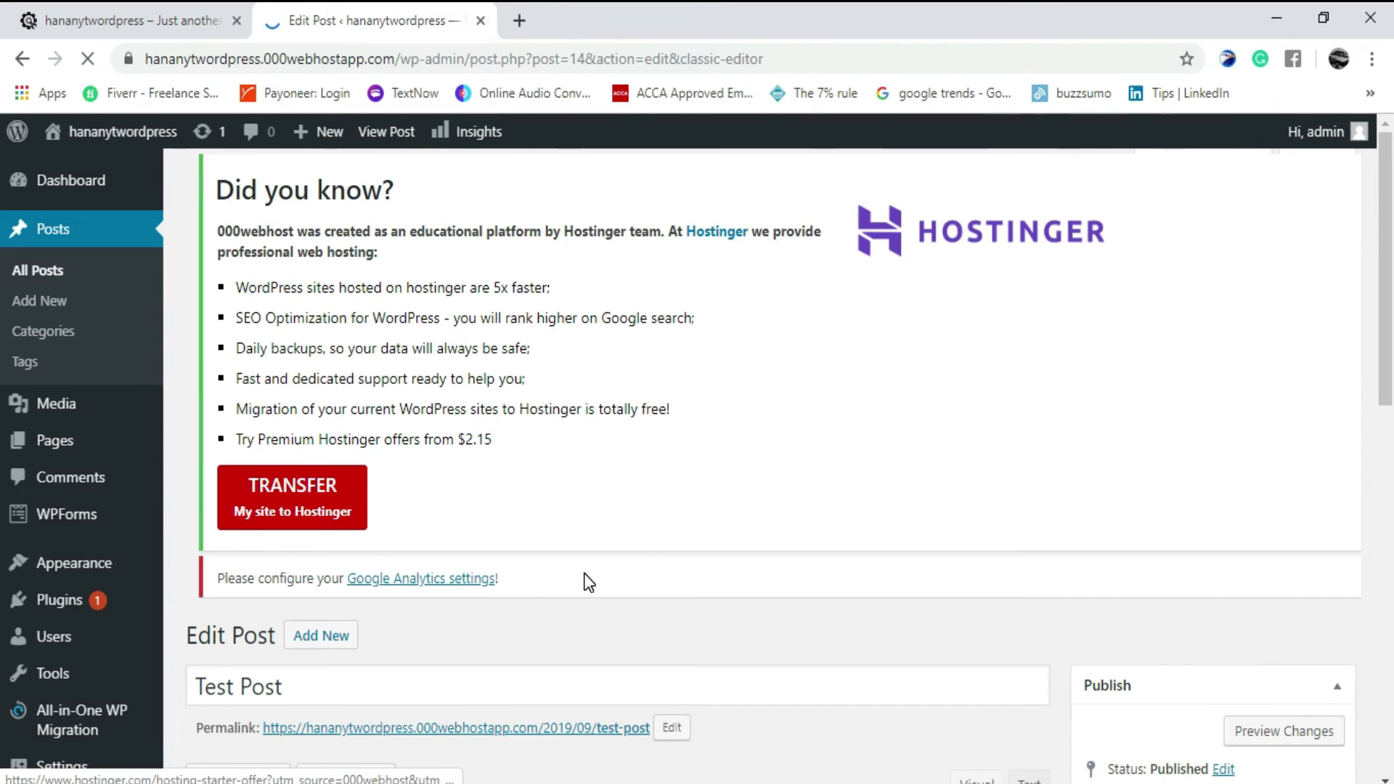
# Reload the blog's front page to load the newly published post.
pyautogui.scroll(-1, 584, 573)
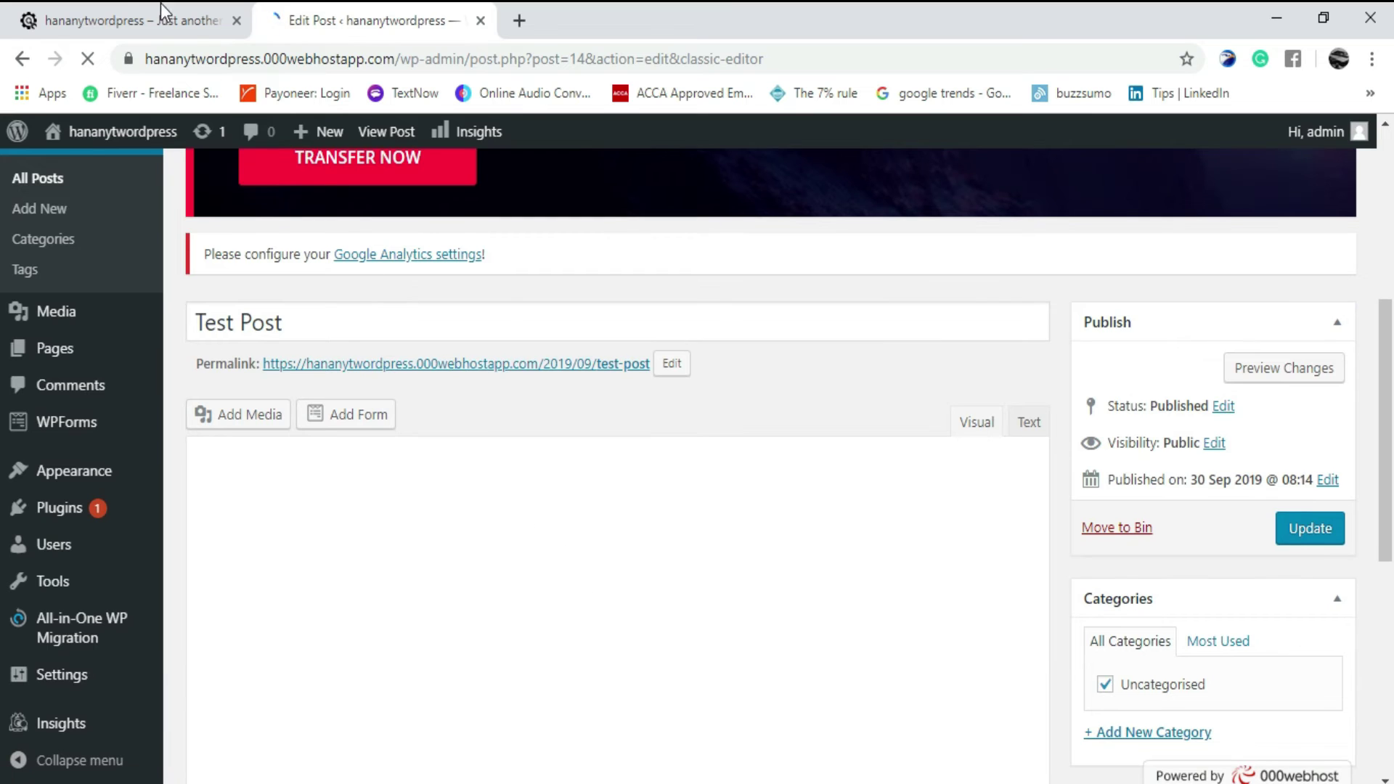
pyautogui.click(164, 16)
pyautogui.click(90, 58)
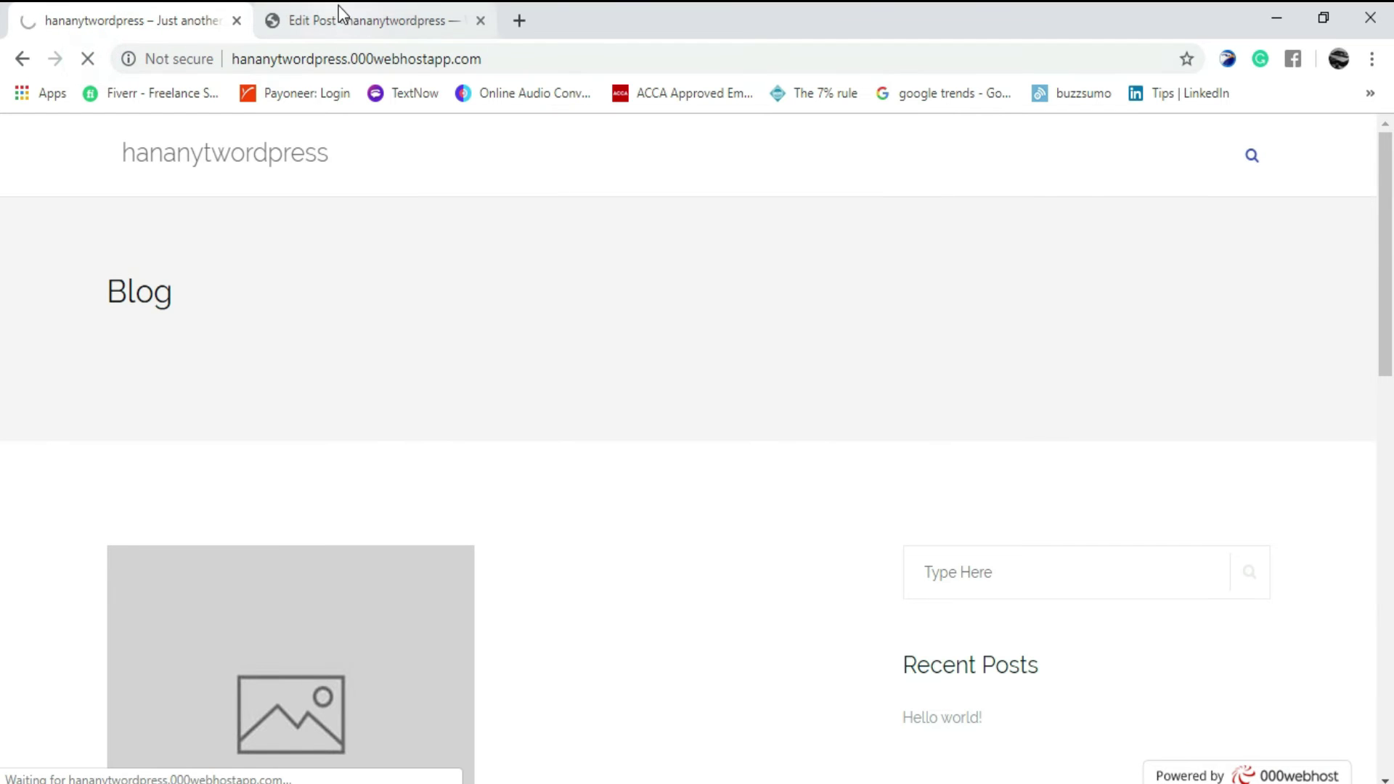
# Return to the published post's editor and dismiss the Hostinger banner.
pyautogui.click(436, 20)
pyautogui.scroll(5, 1263, 311)
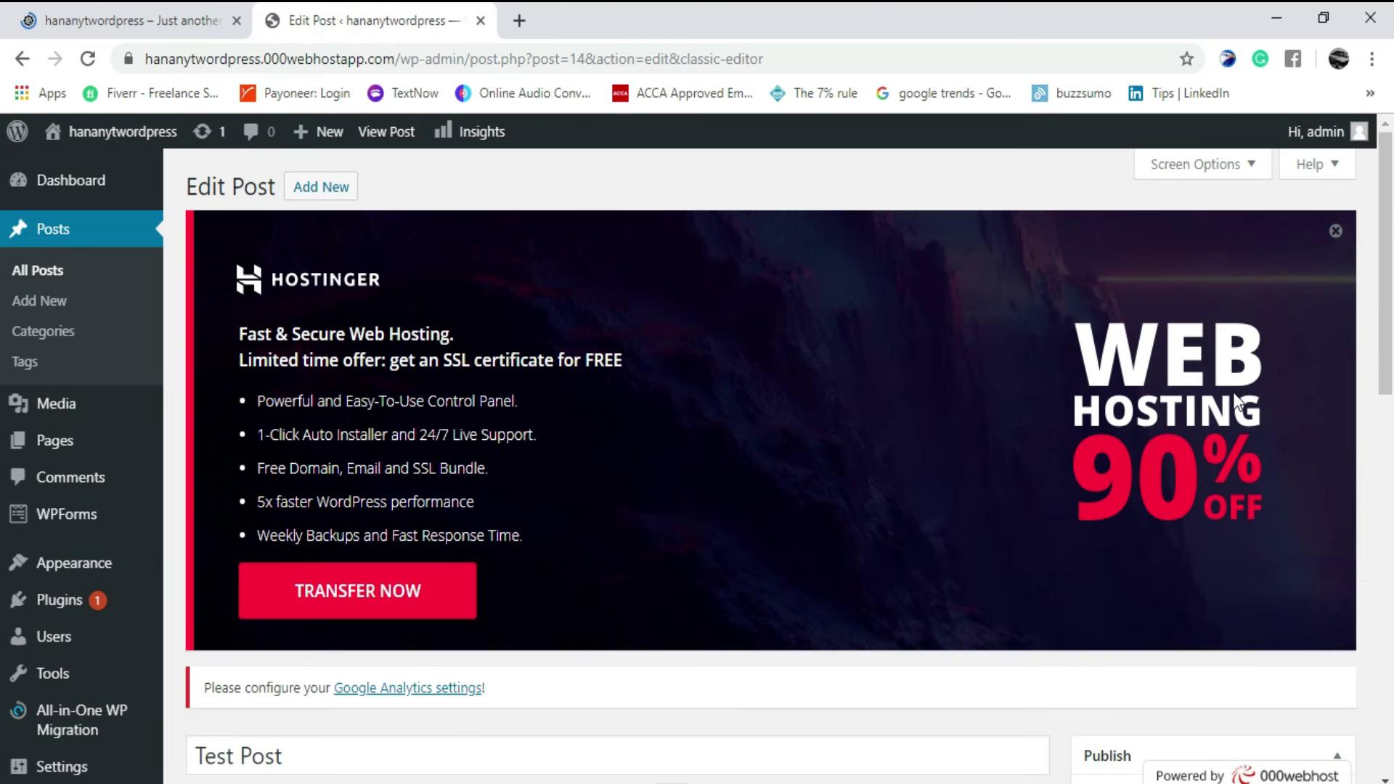
pyautogui.click(1335, 232)
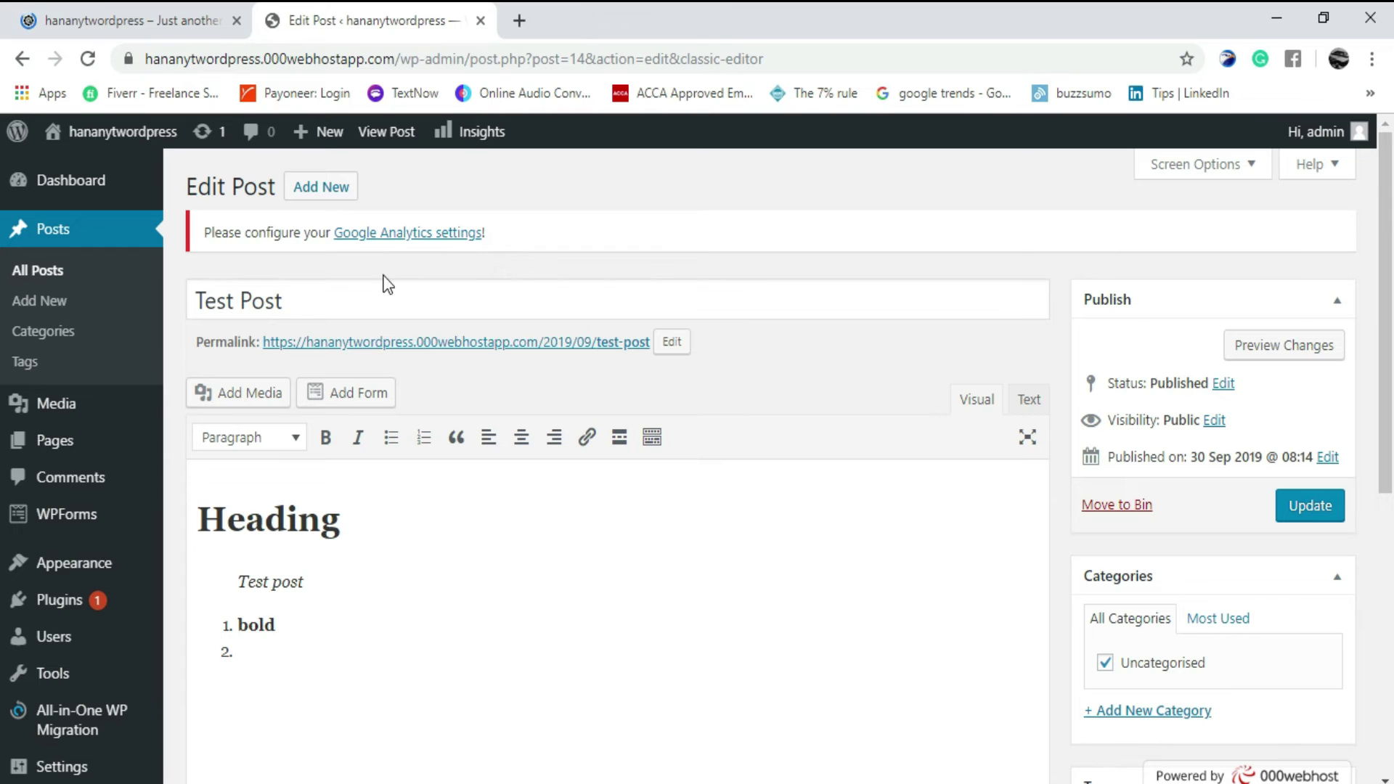
# Examine the published Test Post and its formatting on the blog's front page, and return to the post editor.
pyautogui.click(102, 21)
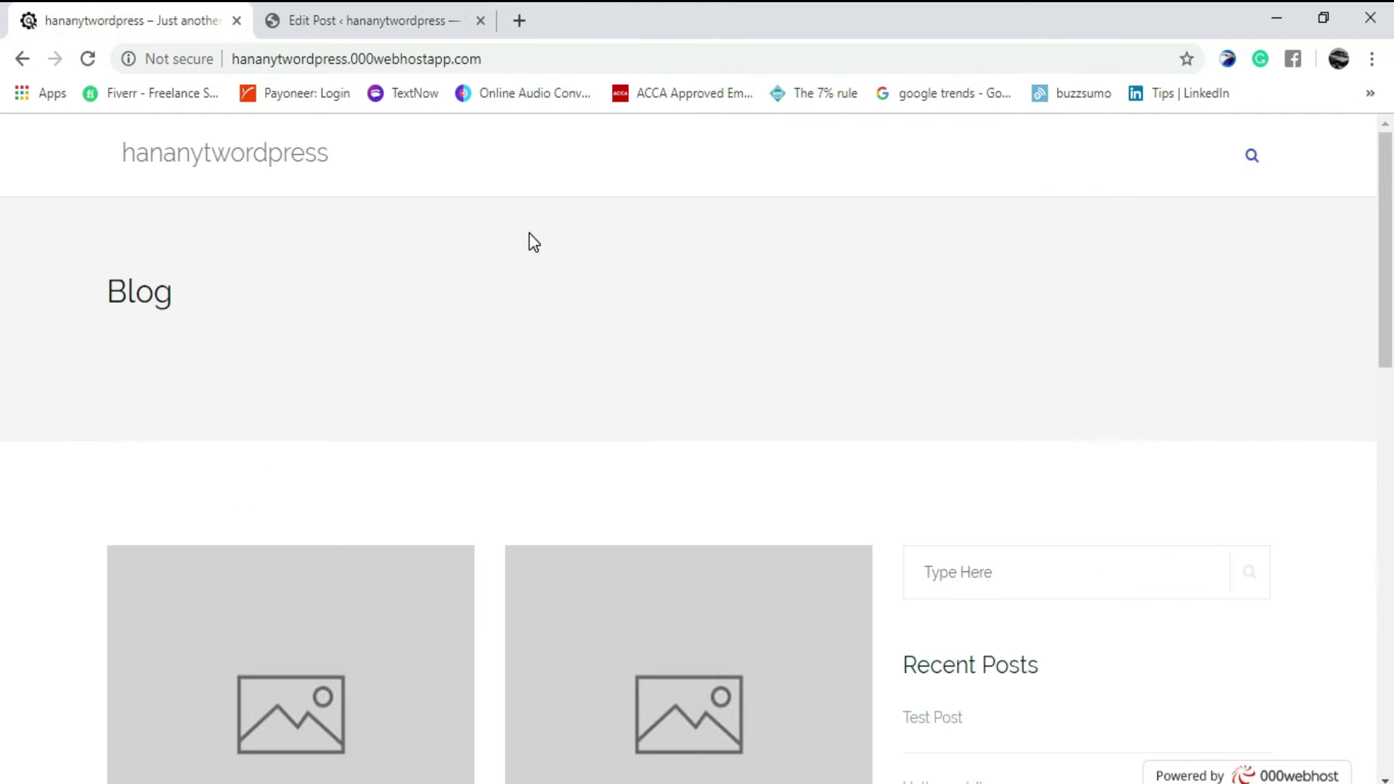
pyautogui.scroll(-8, 908, 415)
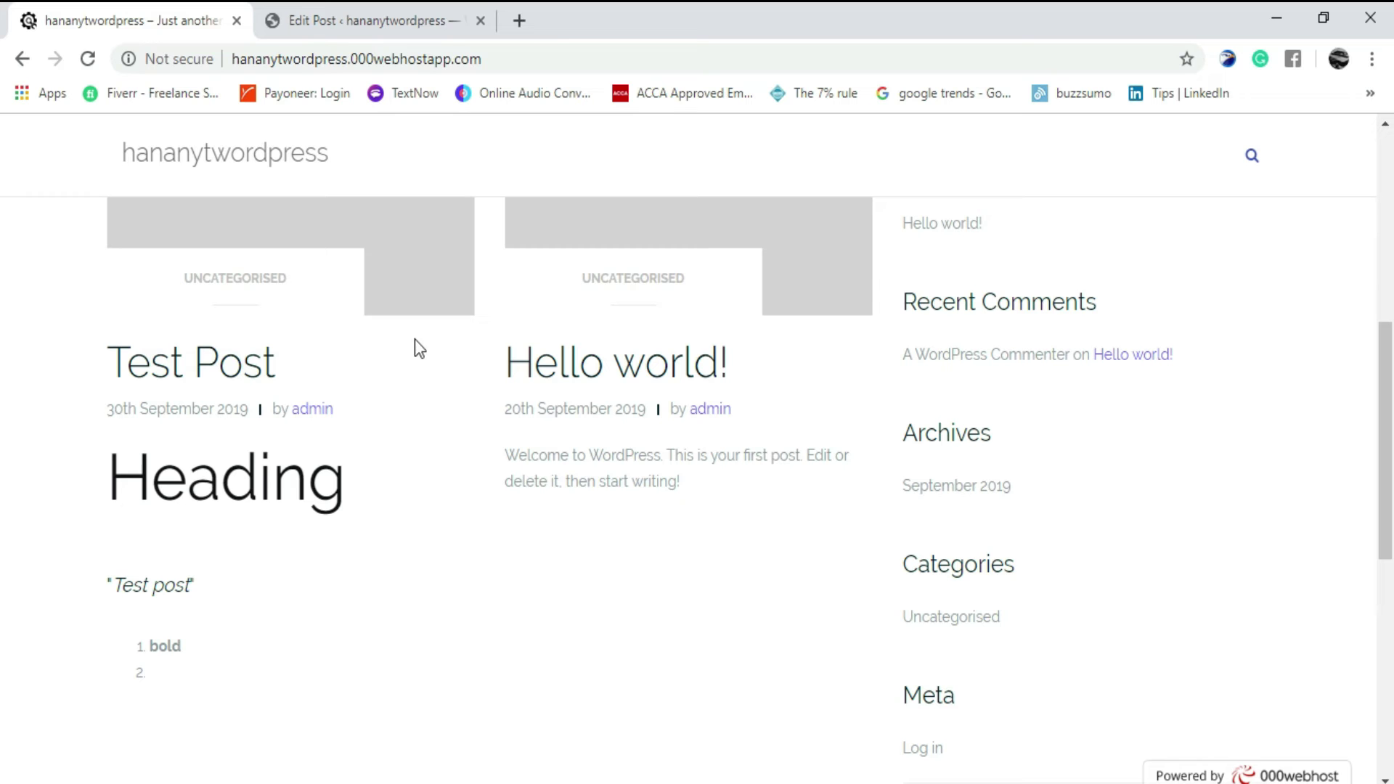
pyautogui.scroll(-2, 262, 456)
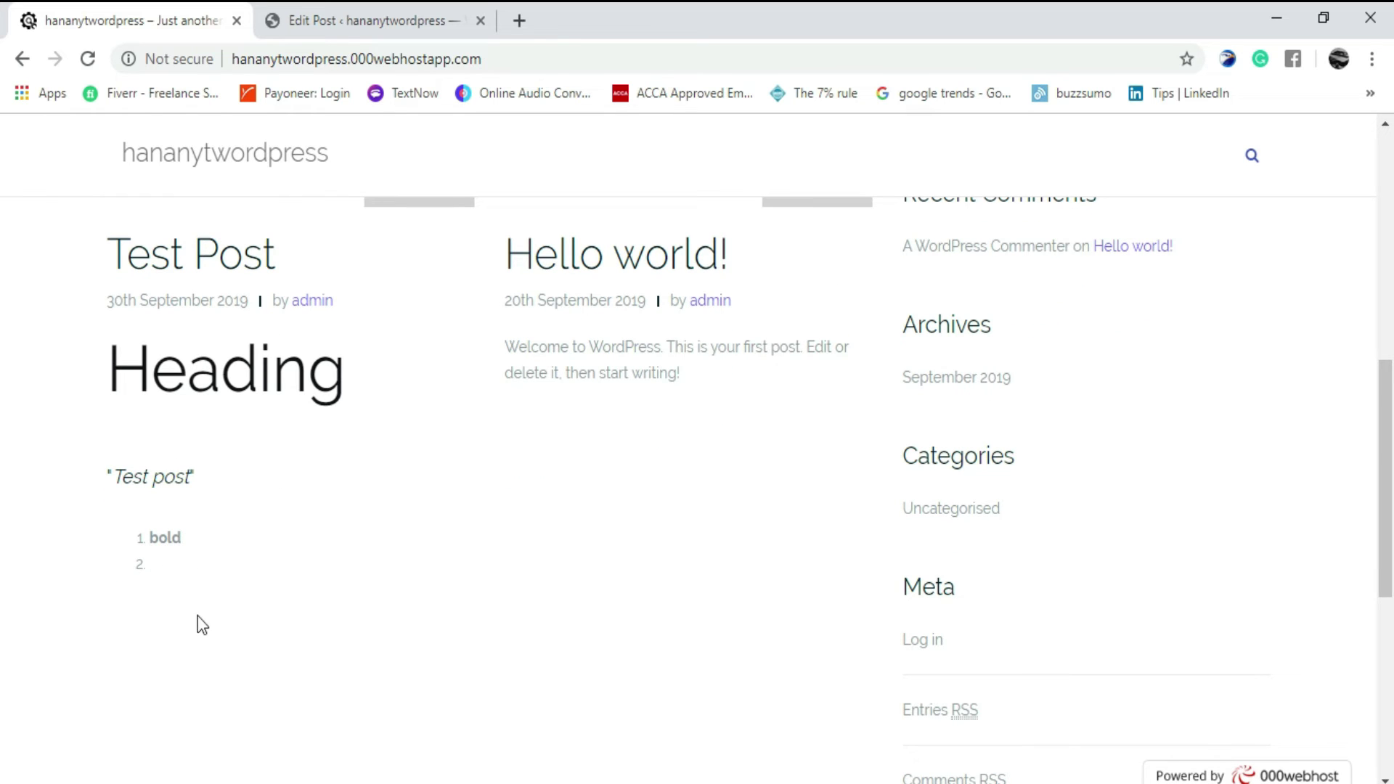
pyautogui.click(418, 13)
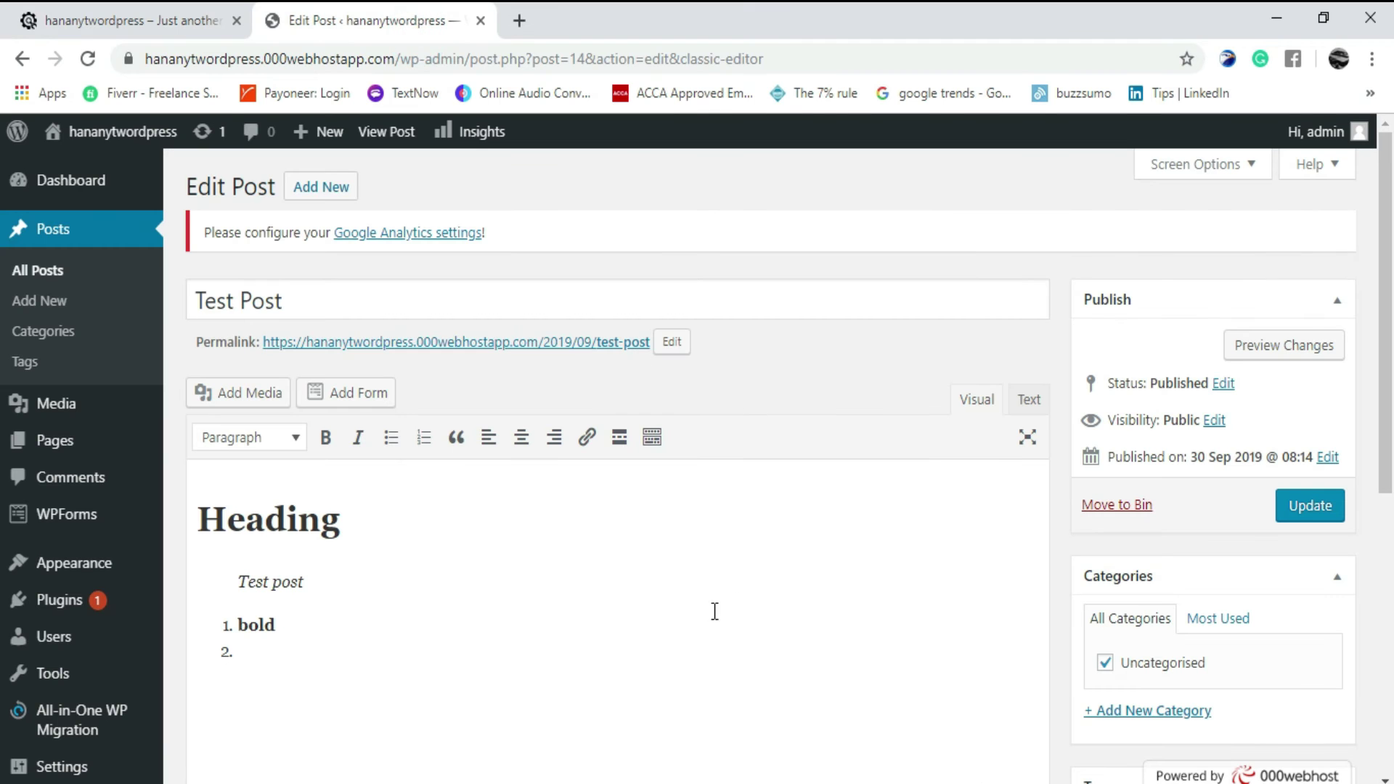
pyautogui.scroll(-1, 678, 578)
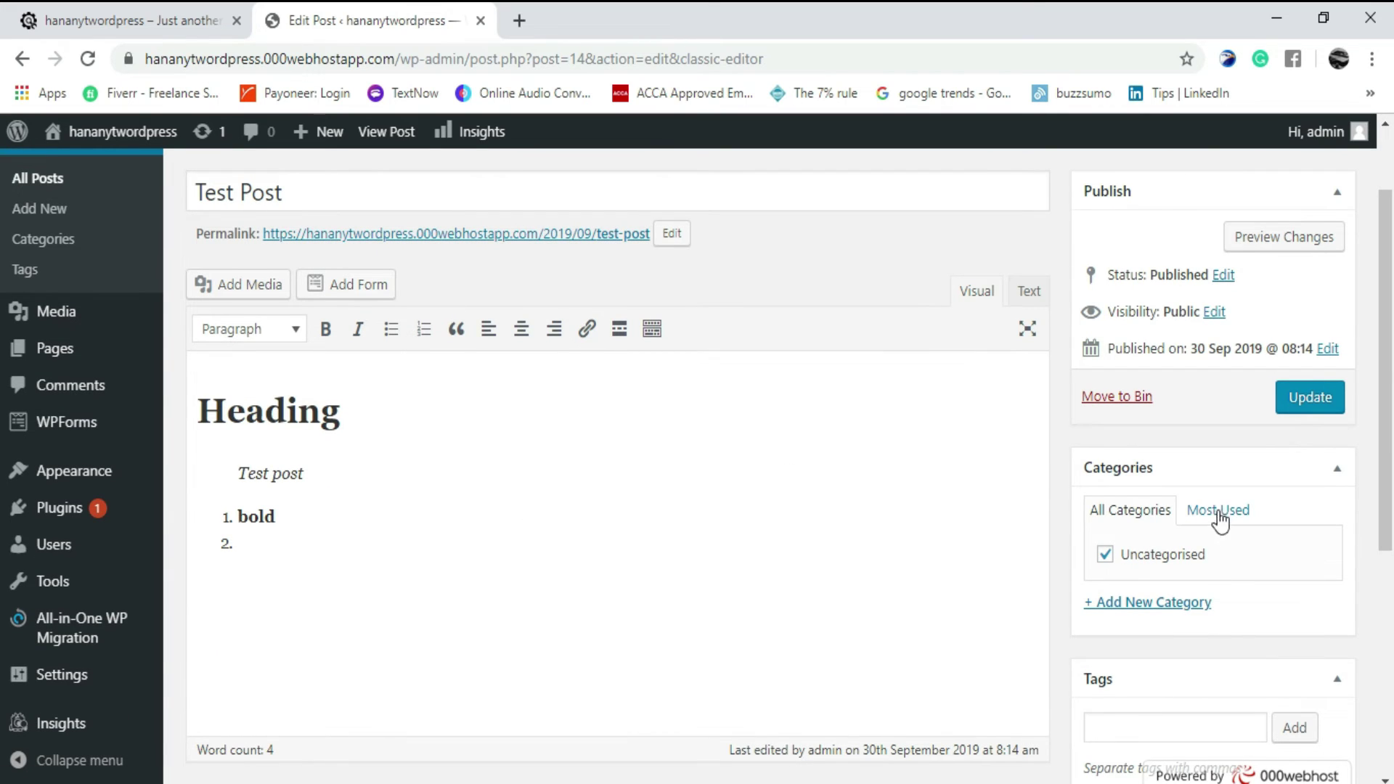
# Examine the status options available for the published Test Post, keeping Published selected.
pyautogui.scroll(1, 1053, 469)
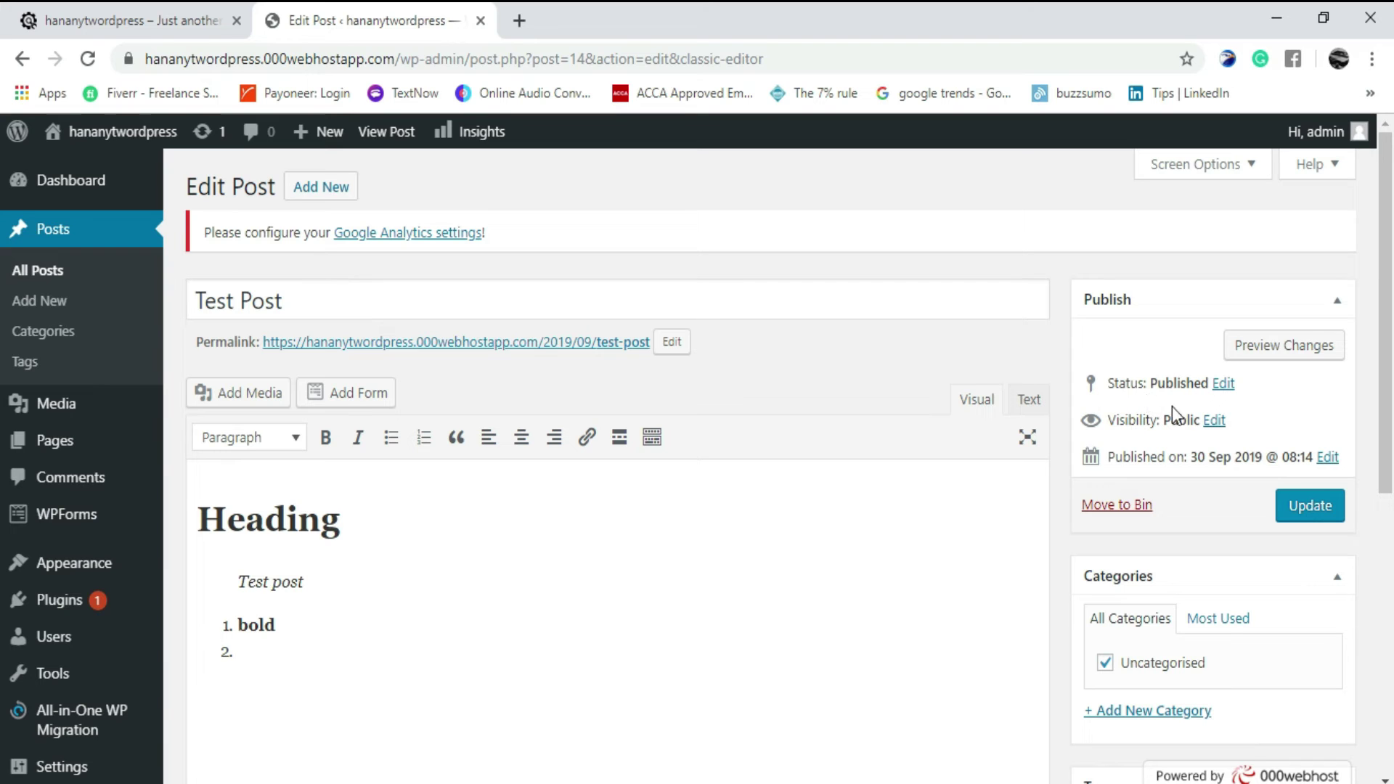
pyautogui.click(1223, 384)
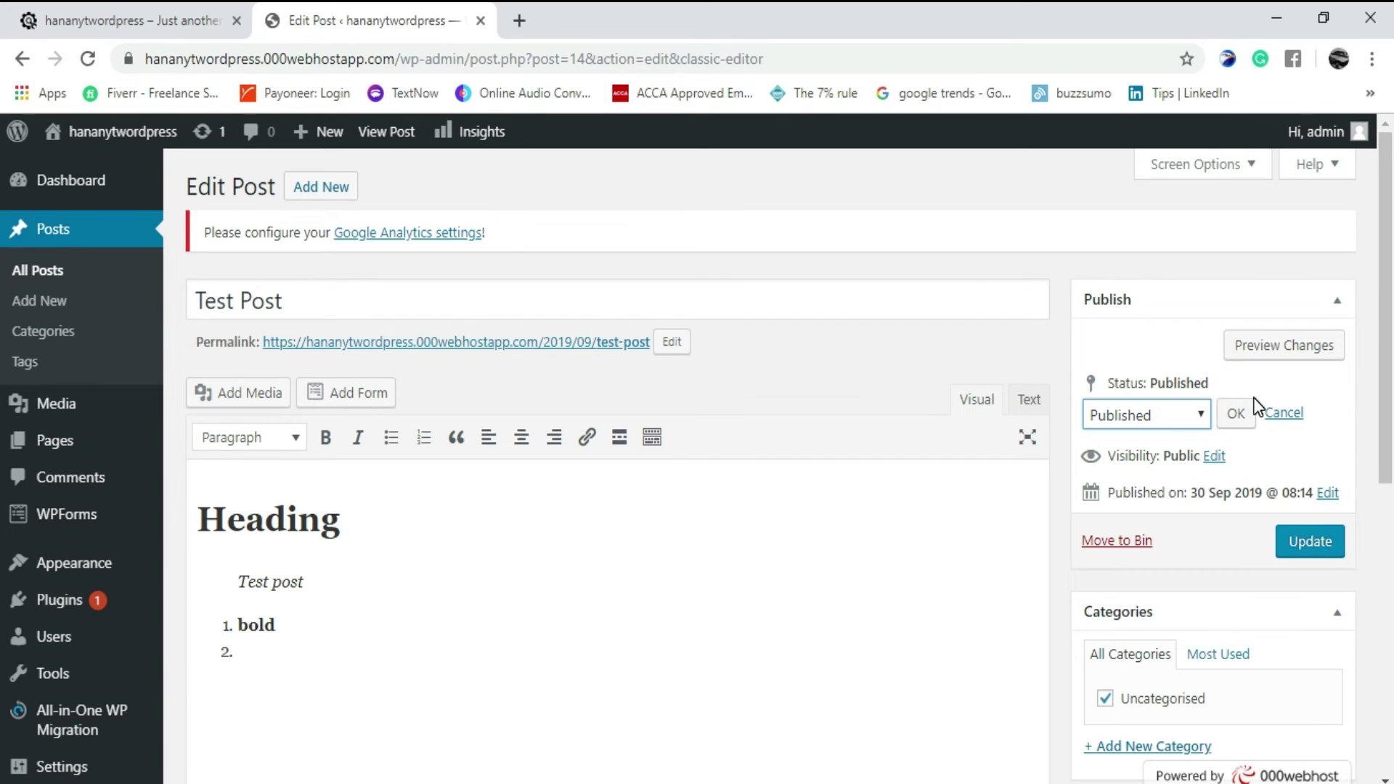
pyautogui.click(1182, 416)
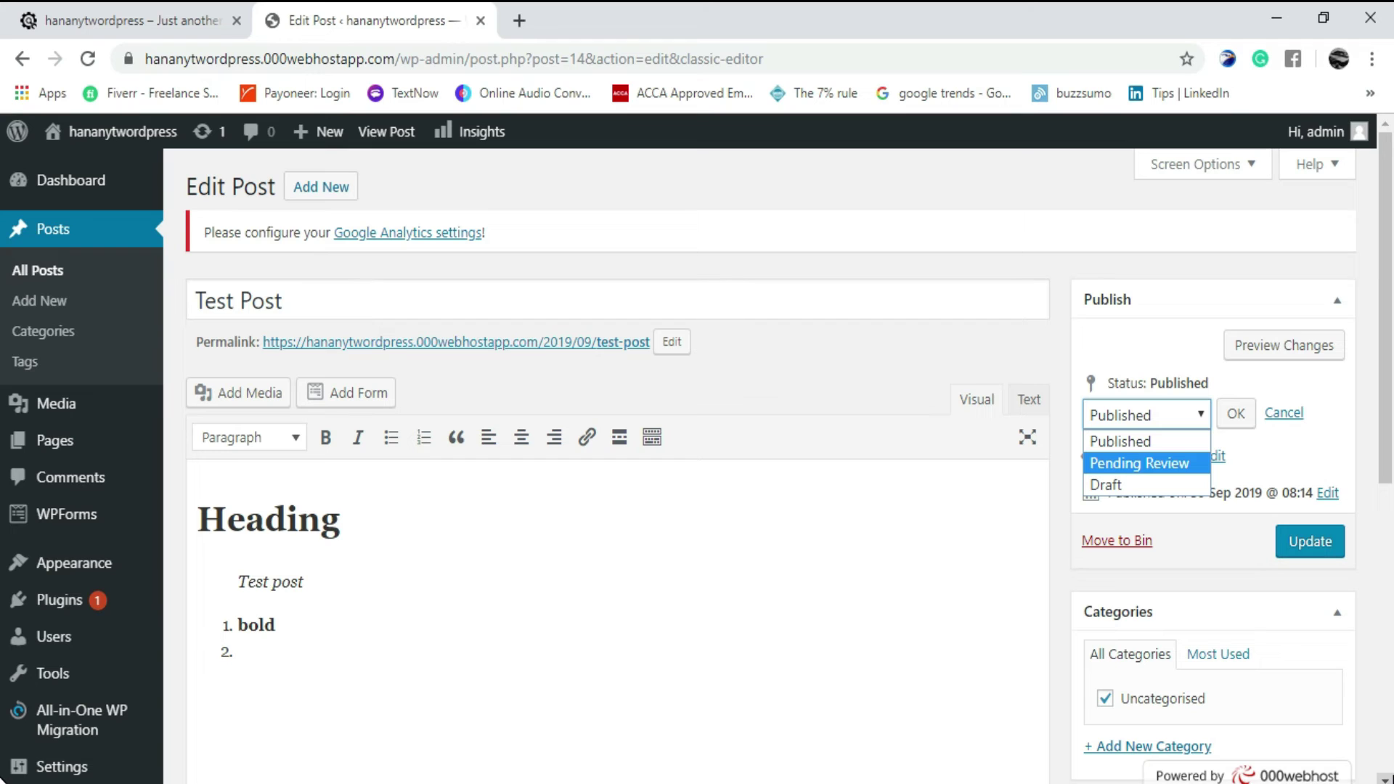
pyautogui.press('Up')
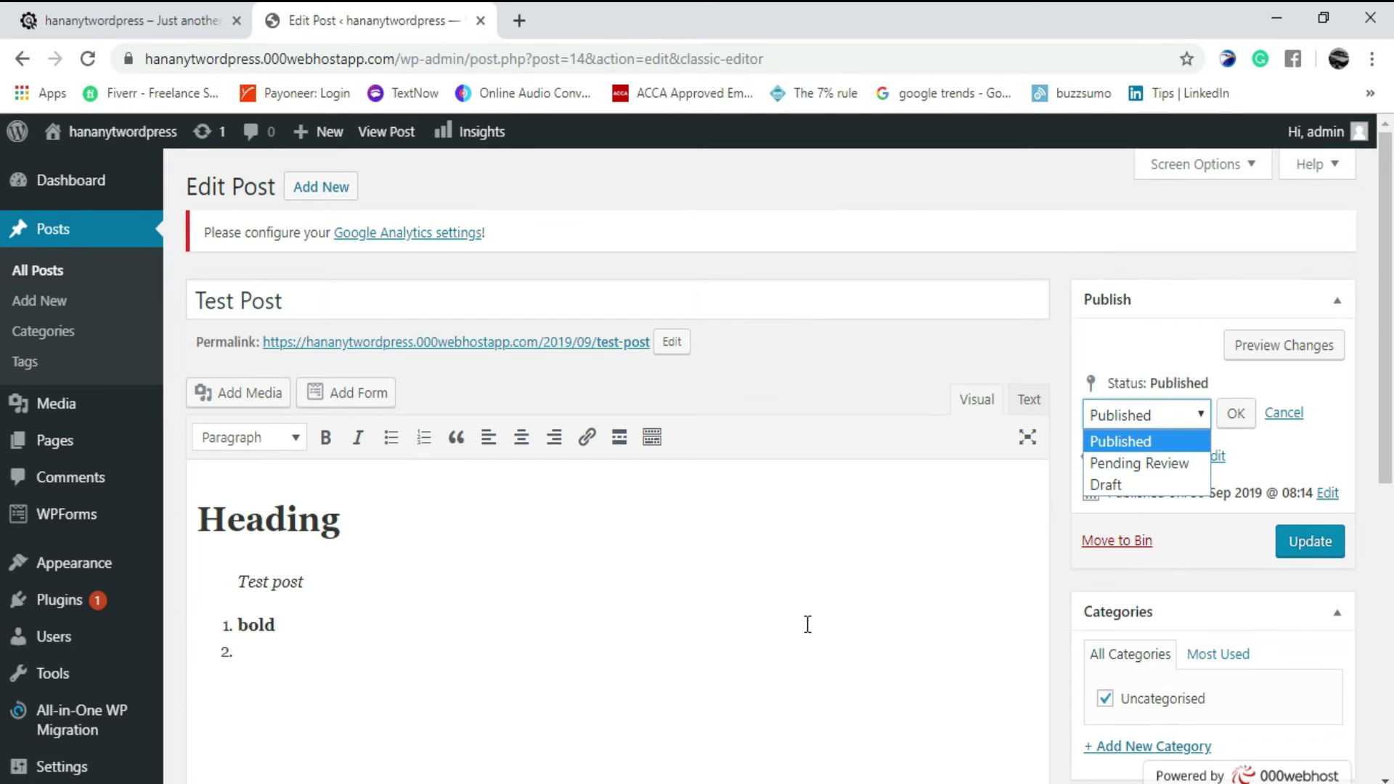
pyautogui.click(1073, 522)
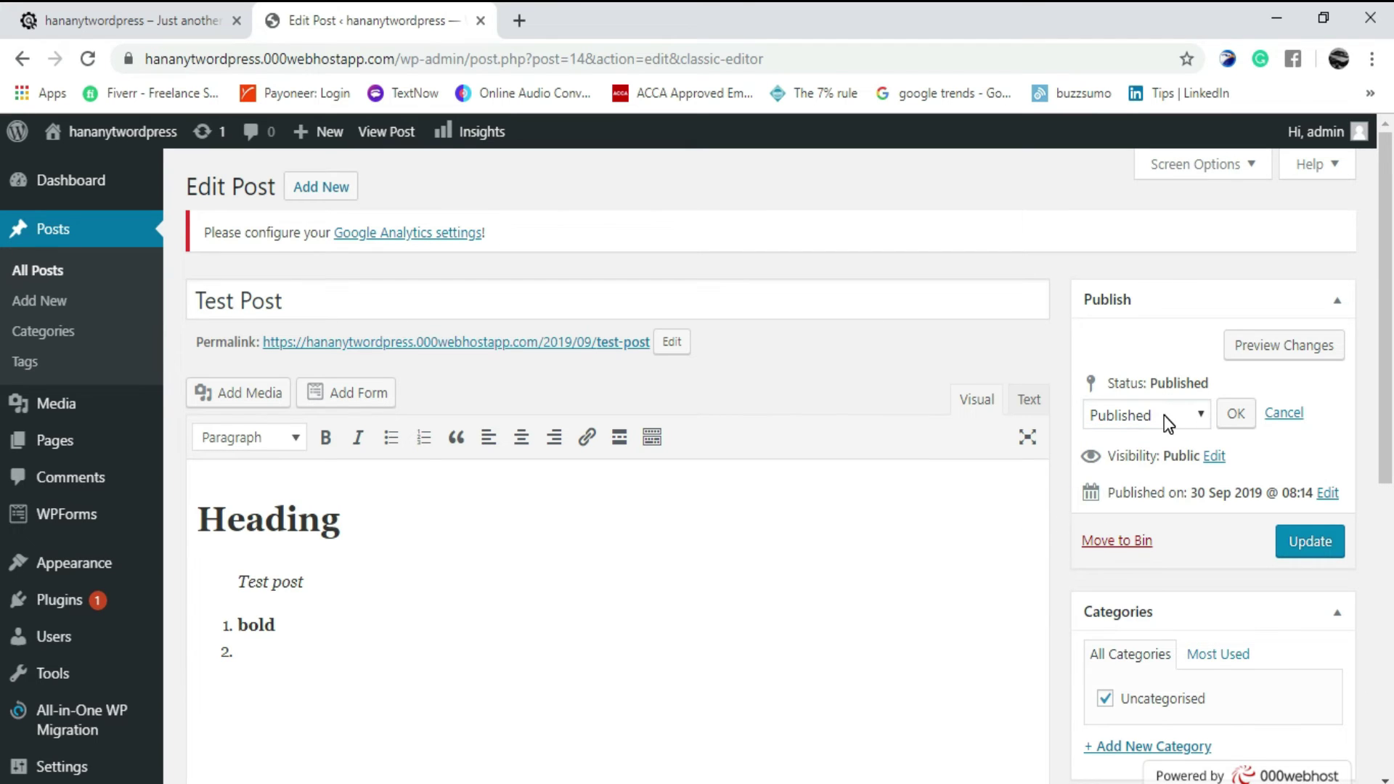
# Examine the post's visibility options and cancel without changing them.
pyautogui.scroll(-1, 1209, 488)
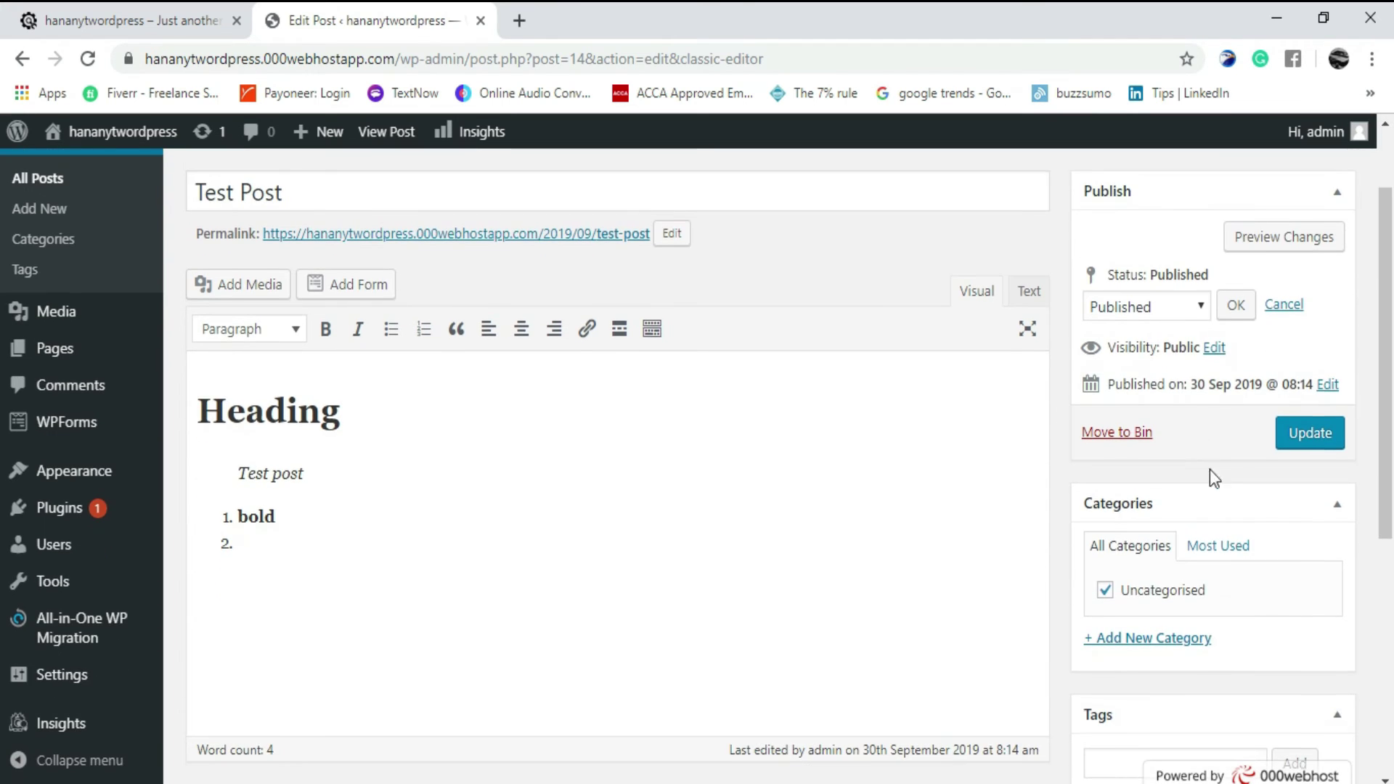
pyautogui.click(1213, 348)
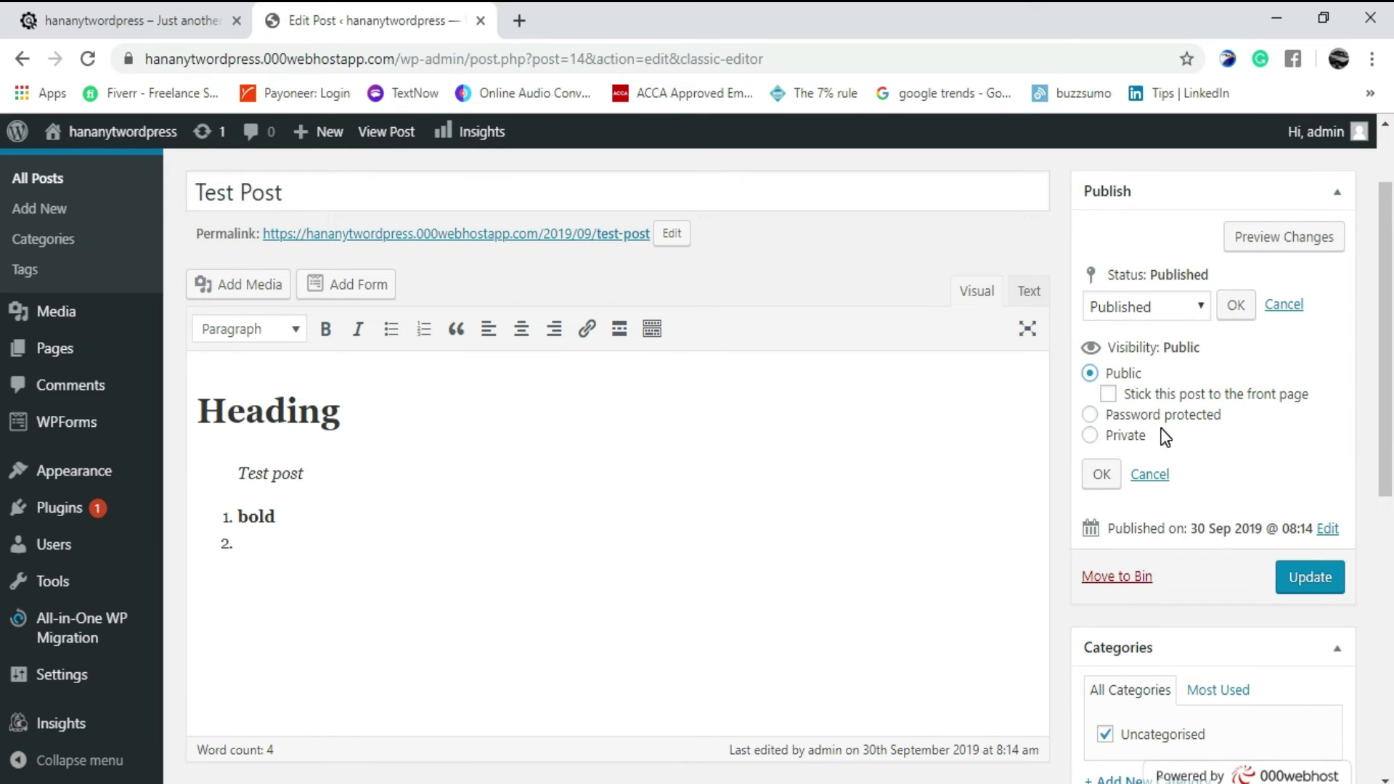
pyautogui.click(1150, 475)
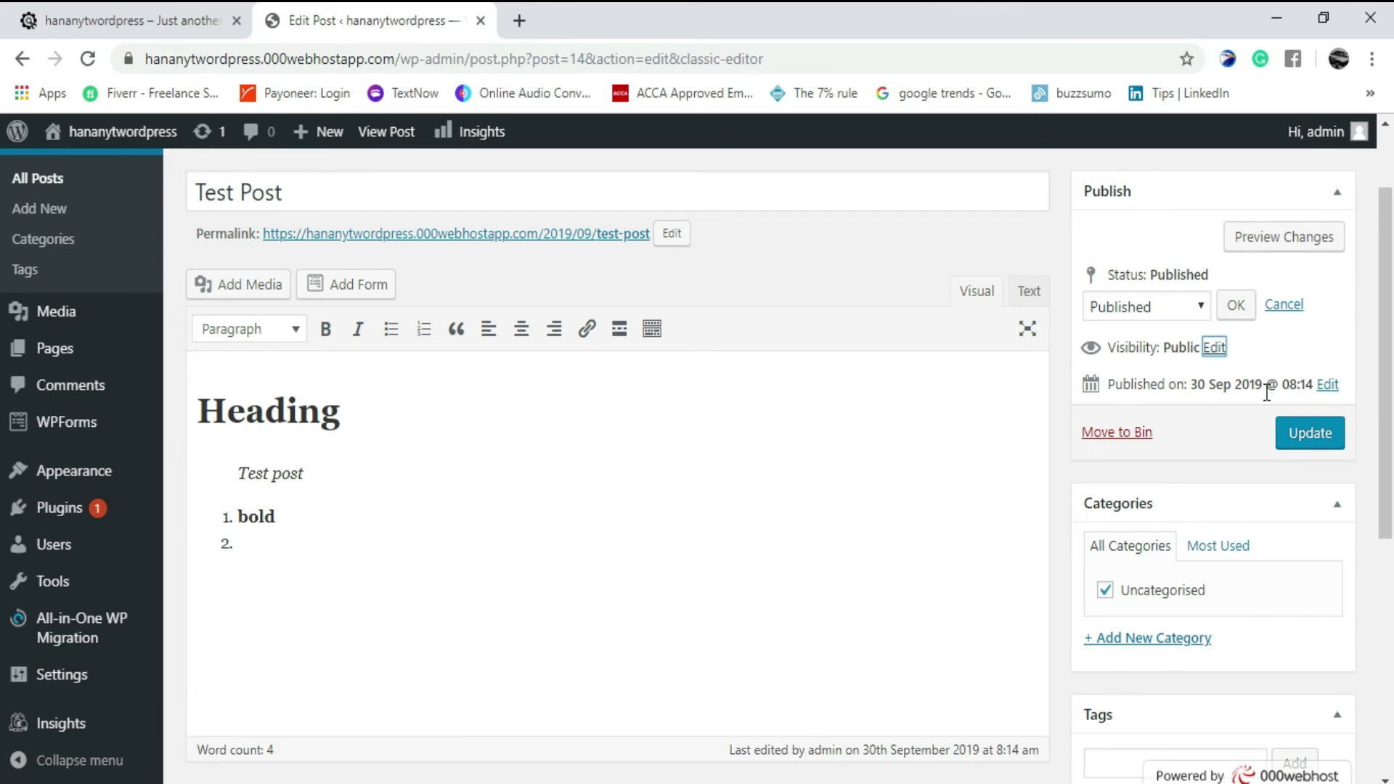
# Open the post's publication date for editing and look over the categories and tags settings.
pyautogui.click(1329, 385)
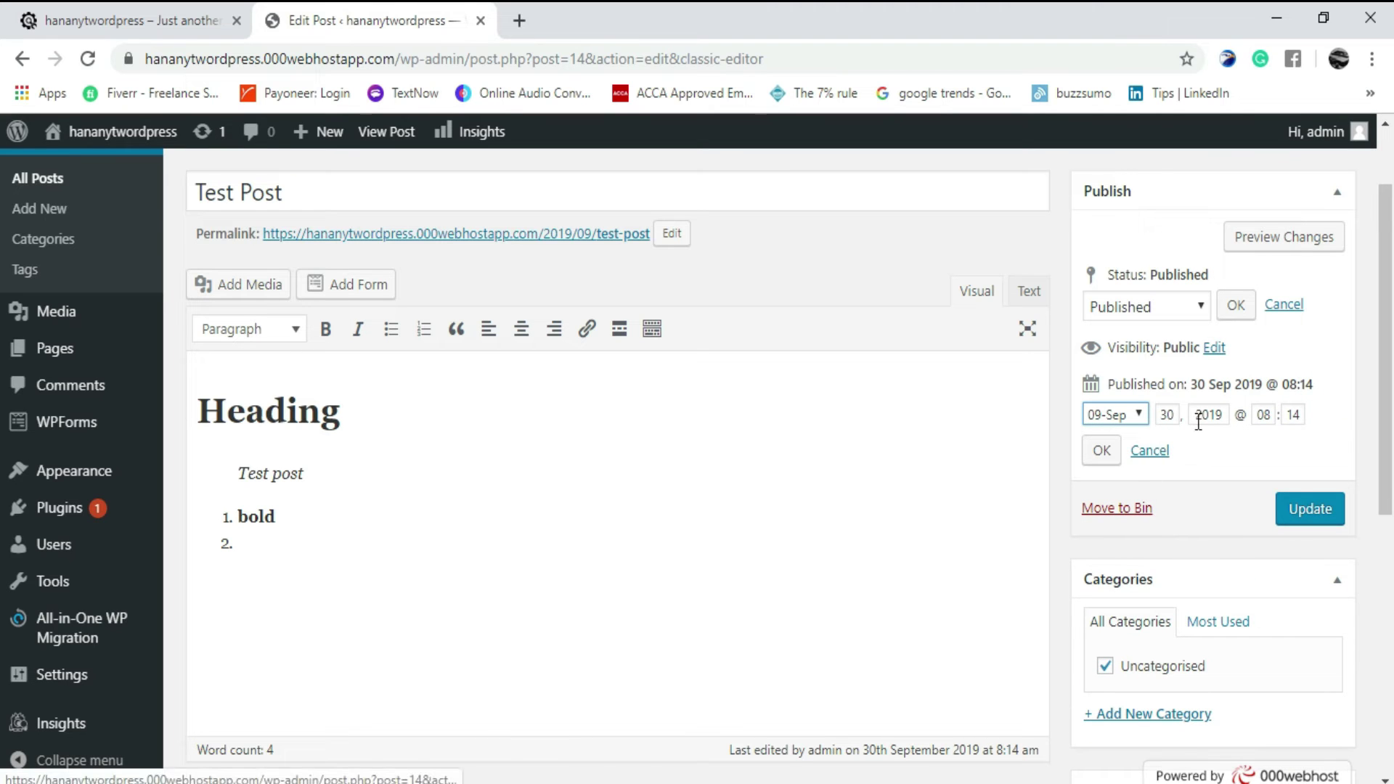
pyautogui.scroll(-1, 1230, 524)
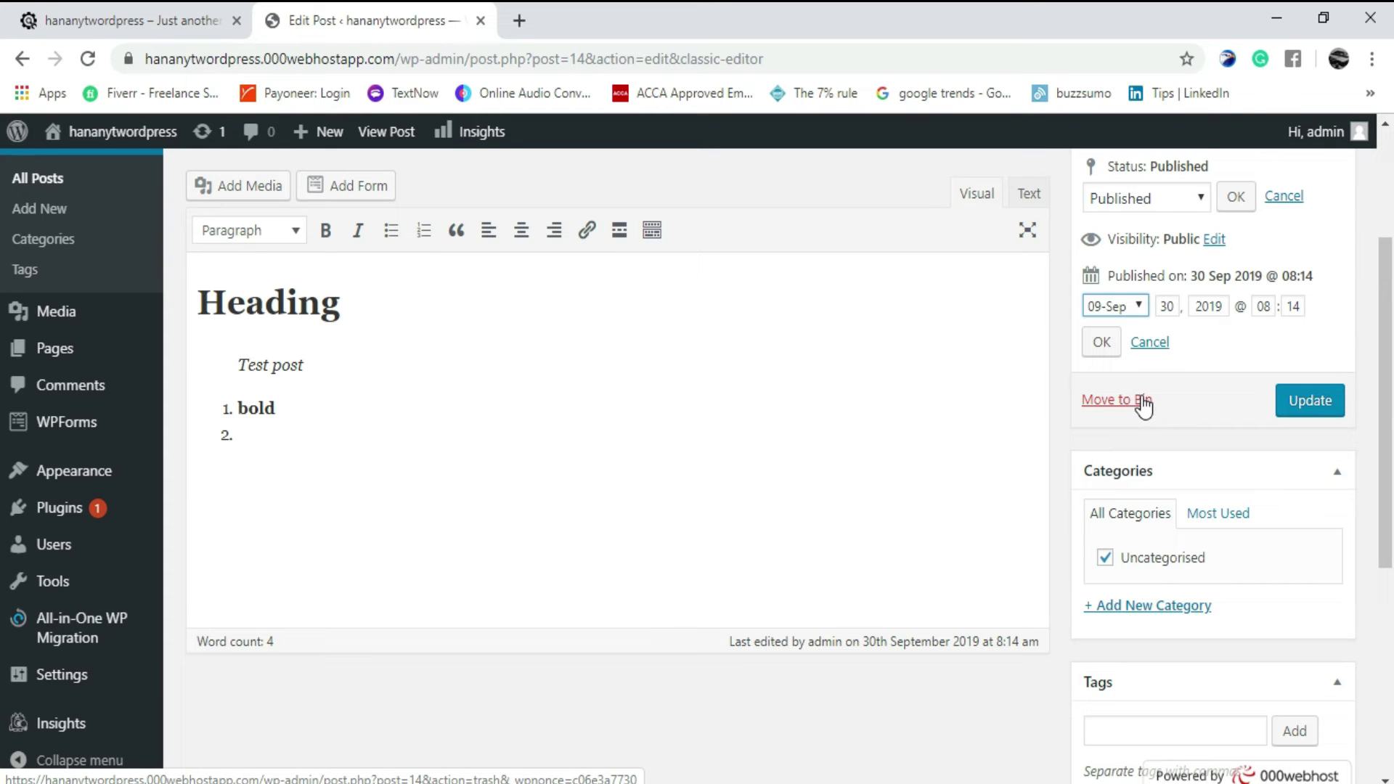
pyautogui.scroll(2, 974, 427)
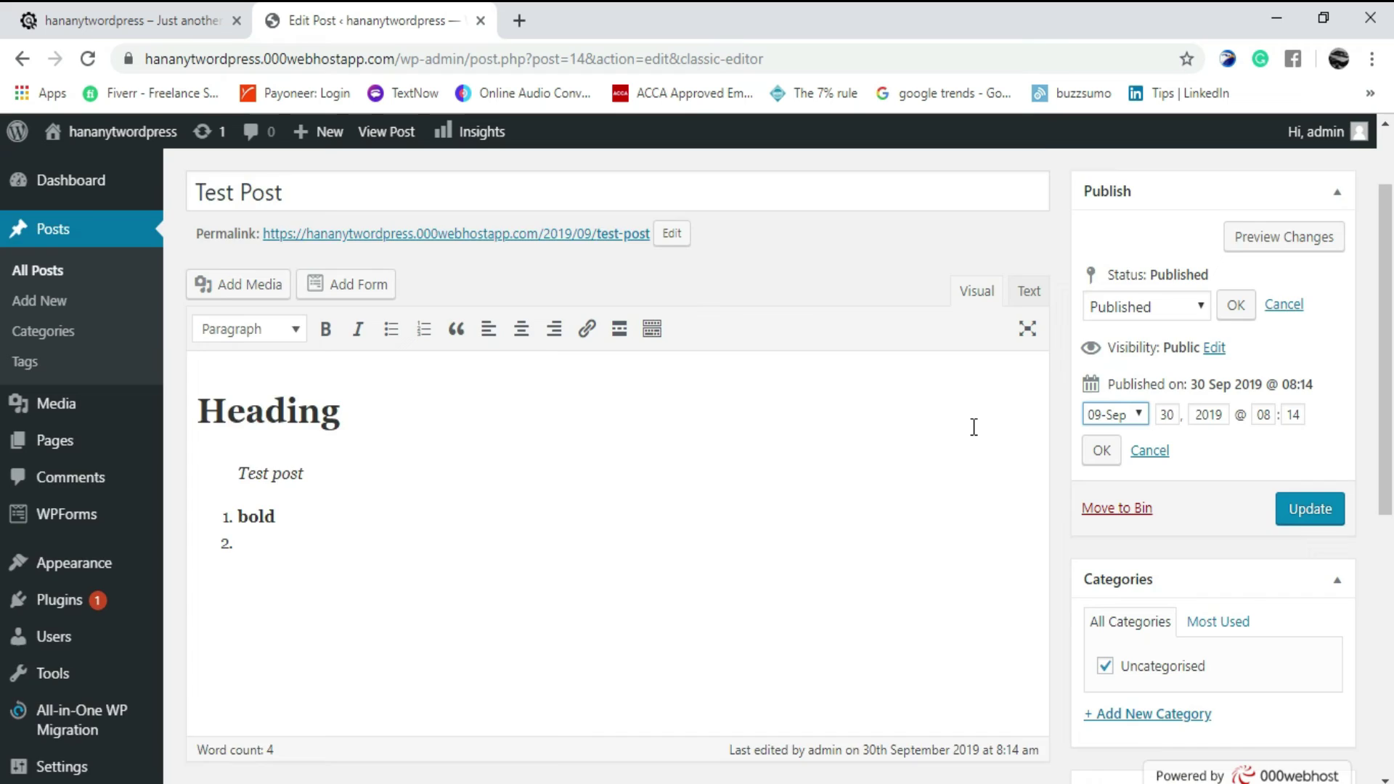
pyautogui.scroll(-3, 974, 426)
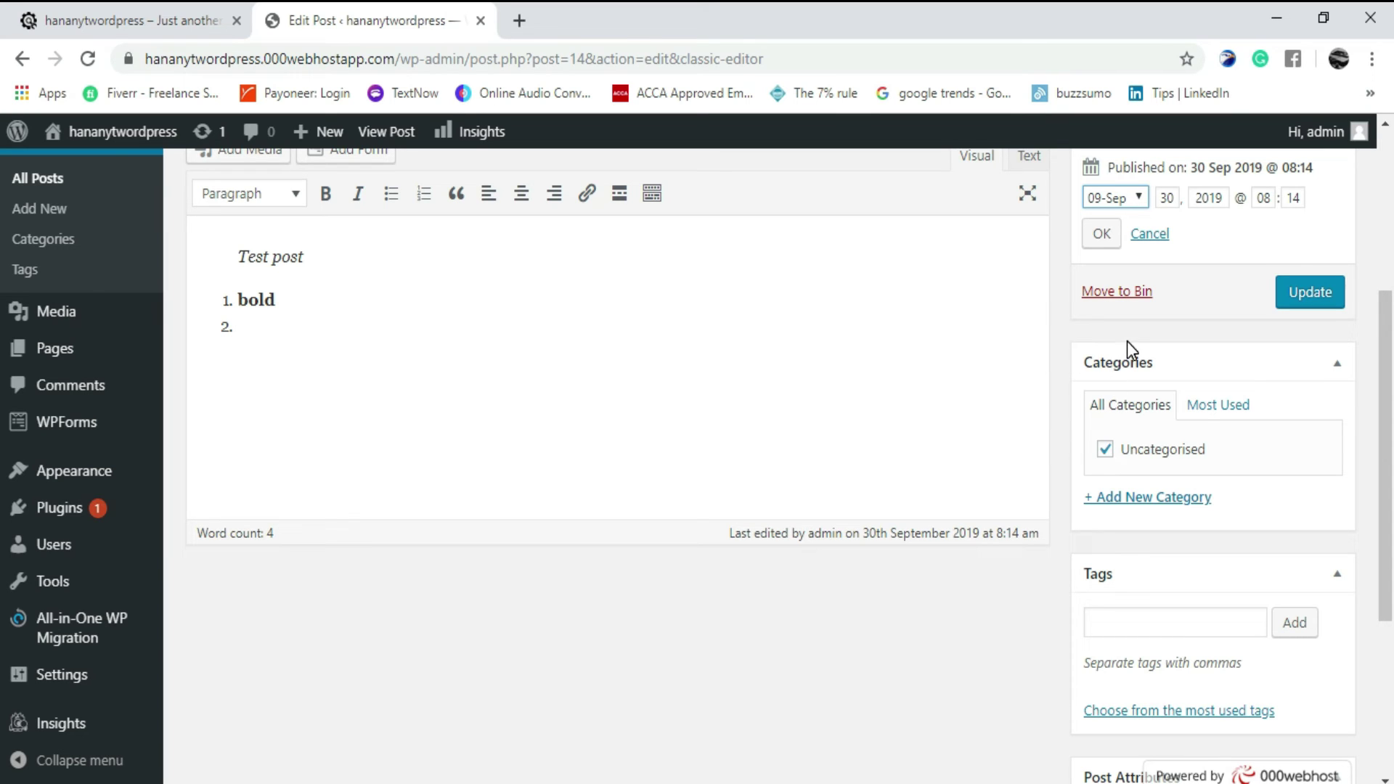
pyautogui.scroll(-2, 1139, 420)
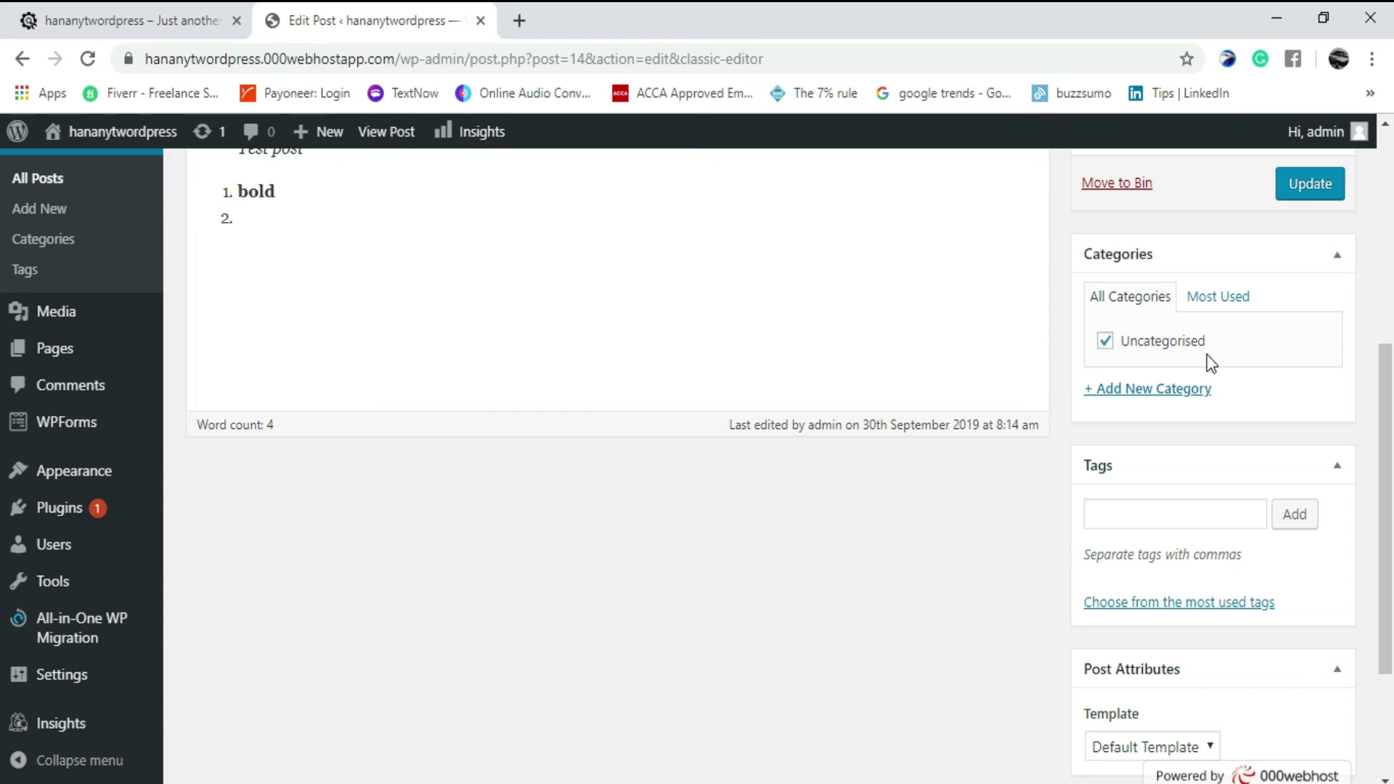
pyautogui.scroll(6, 747, 569)
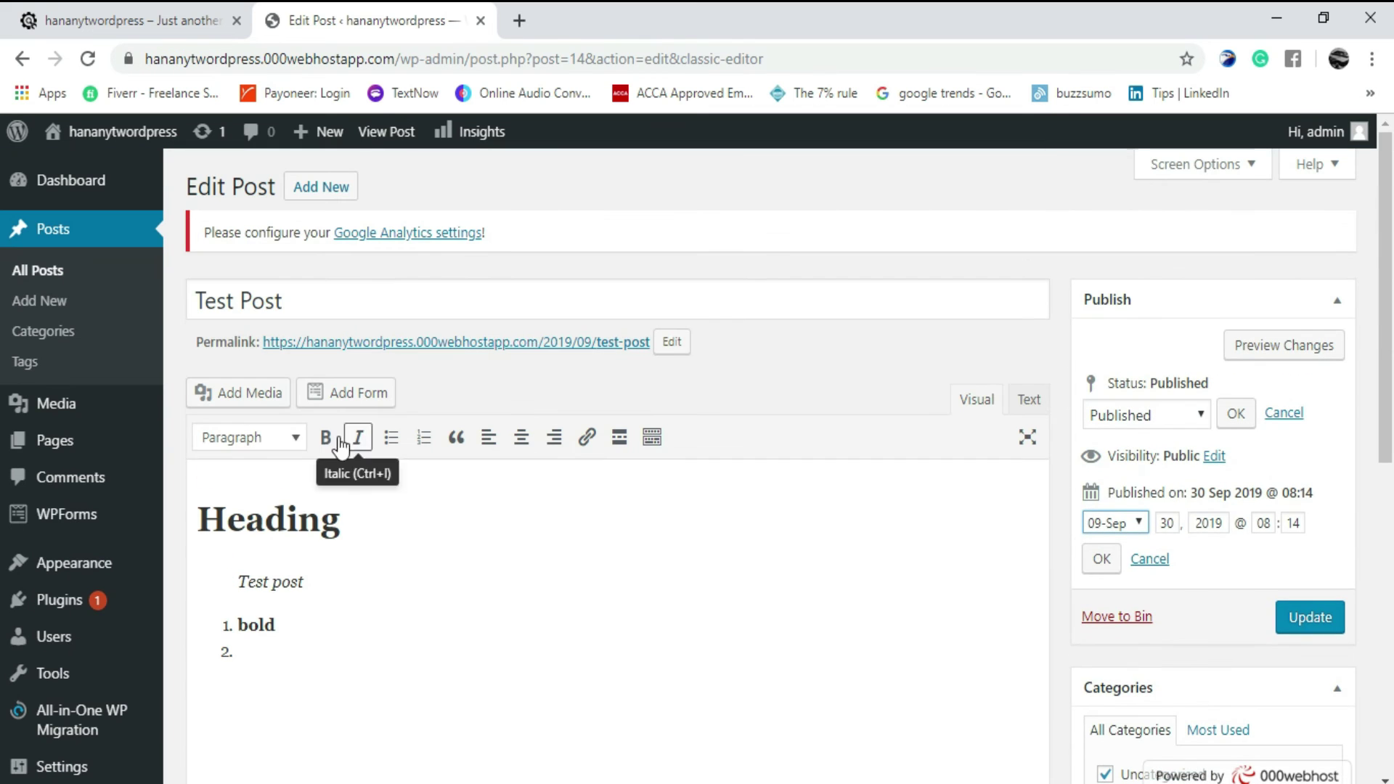
# Search the site's installed plugins for "tinymce", and again with the spelling "tiny mce".
pyautogui.moveTo(94, 600)
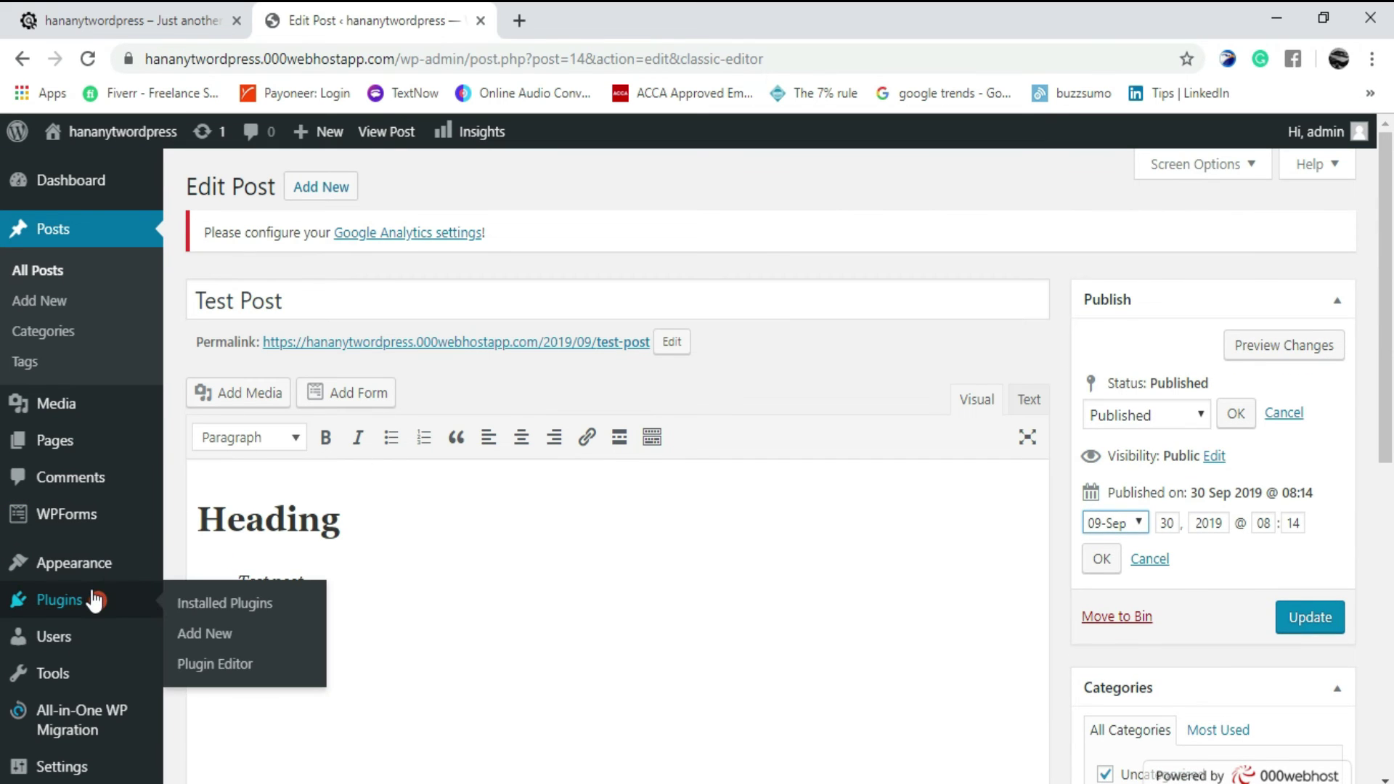
pyautogui.click(319, 603)
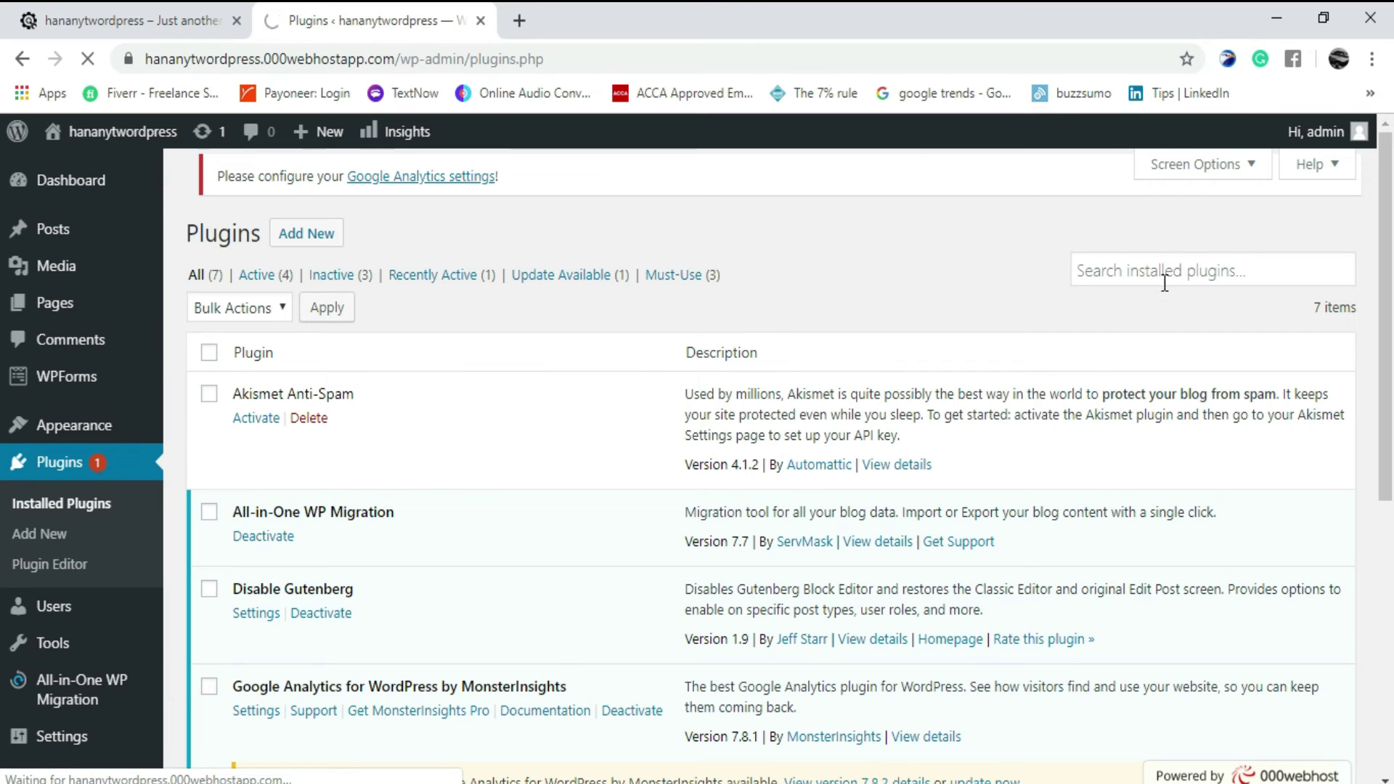
pyautogui.click(1164, 280)
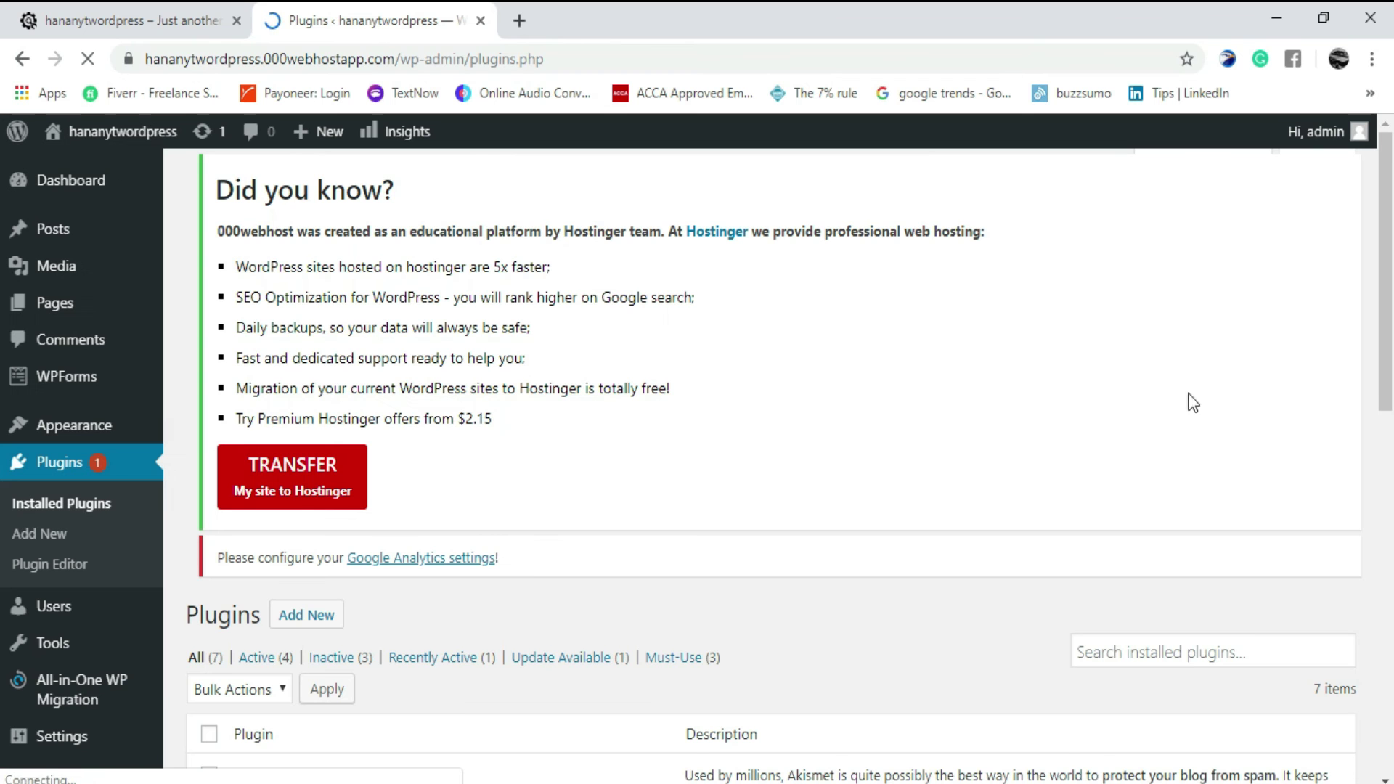
pyautogui.scroll(-5, 1257, 428)
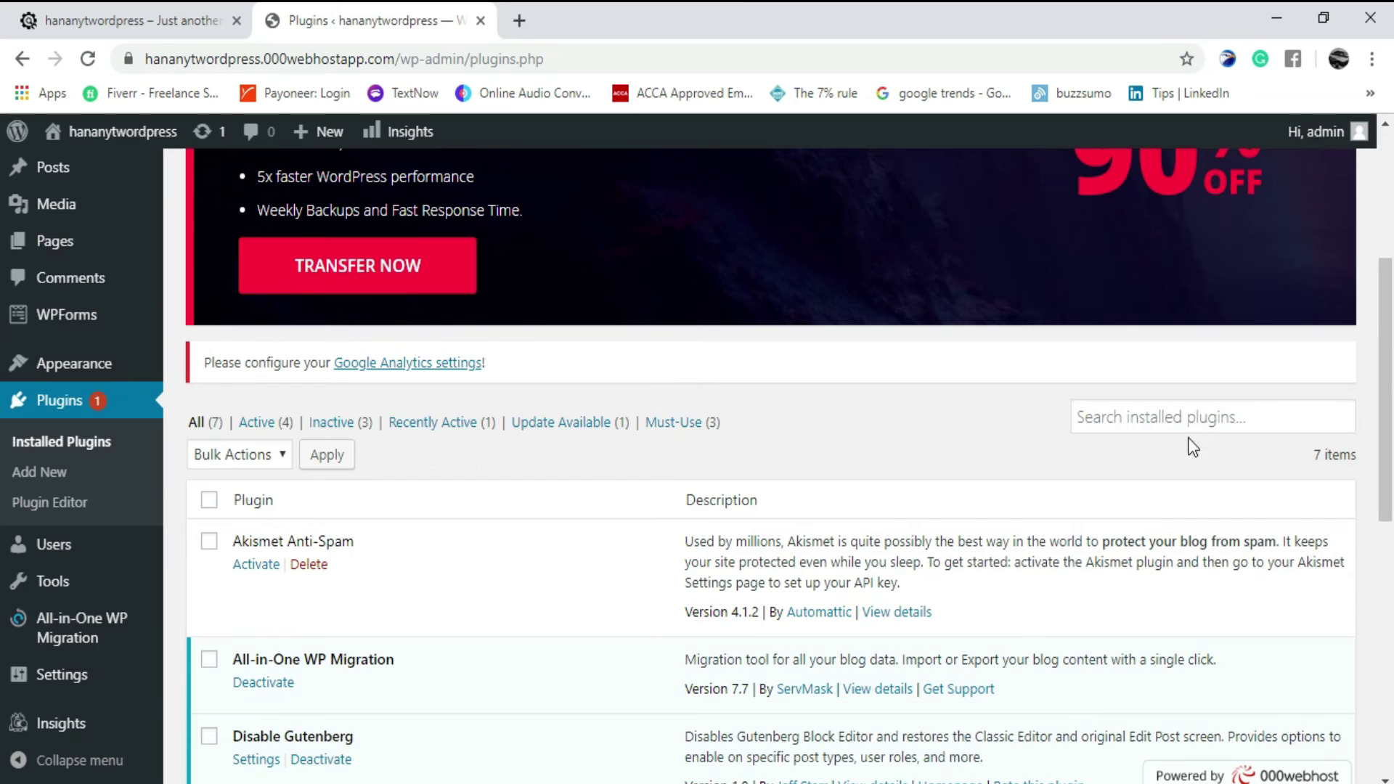
pyautogui.click(1187, 415)
pyautogui.write('t')
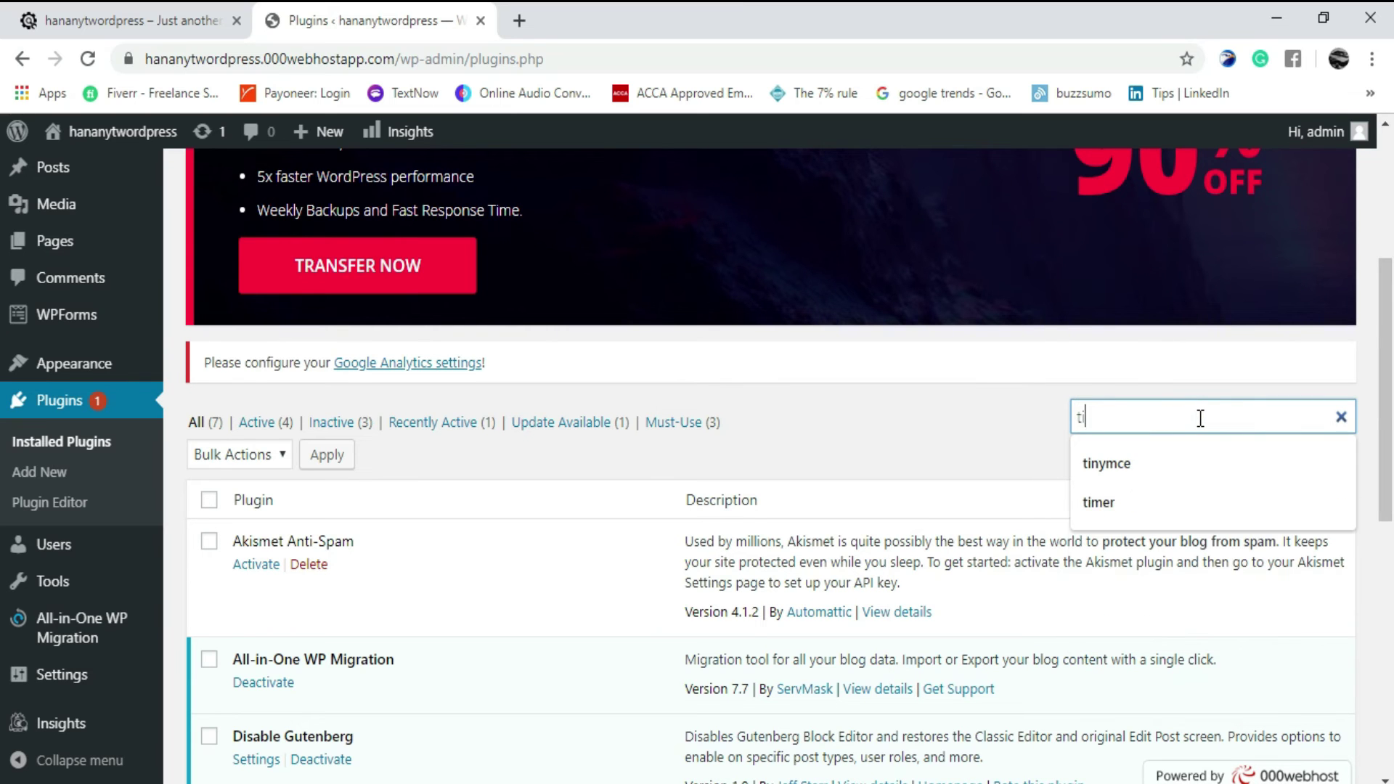
pyautogui.write('inym')
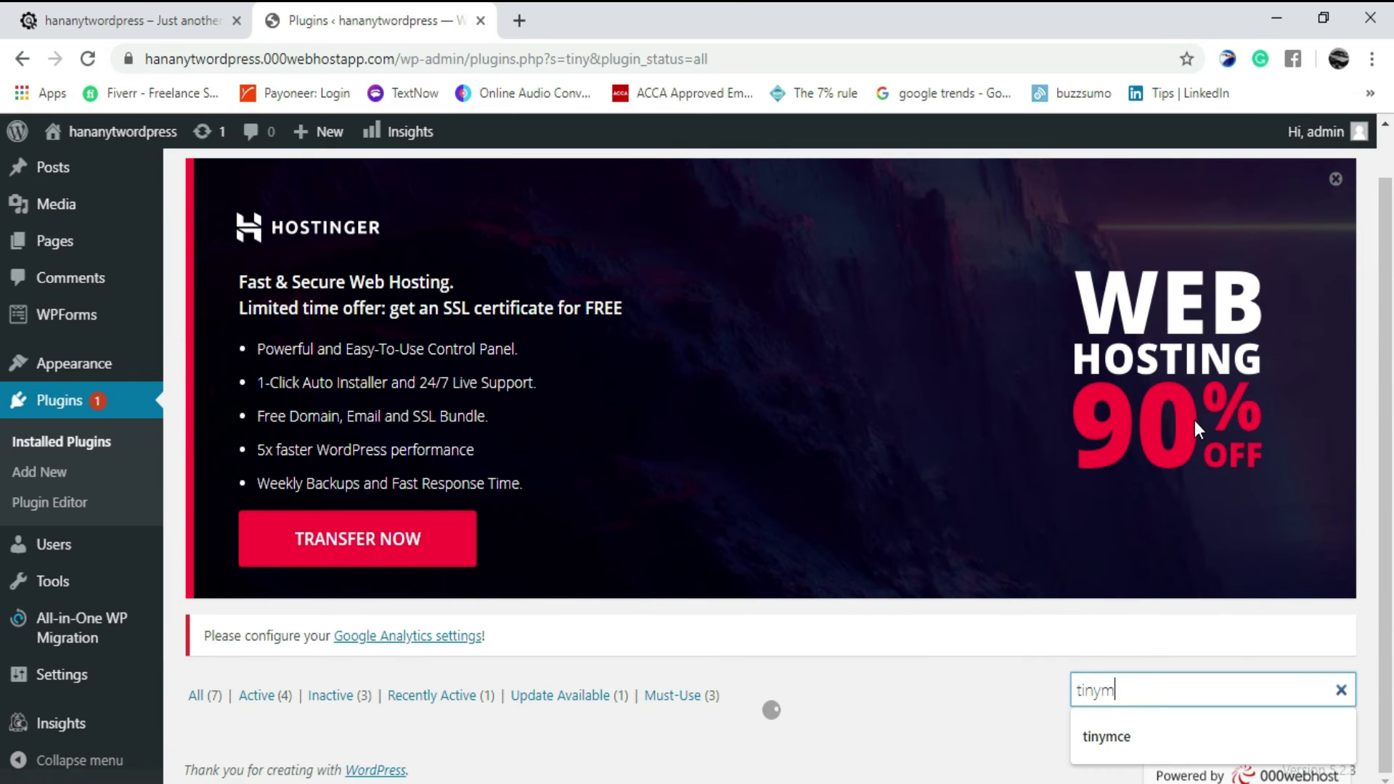
pyautogui.write('ce')
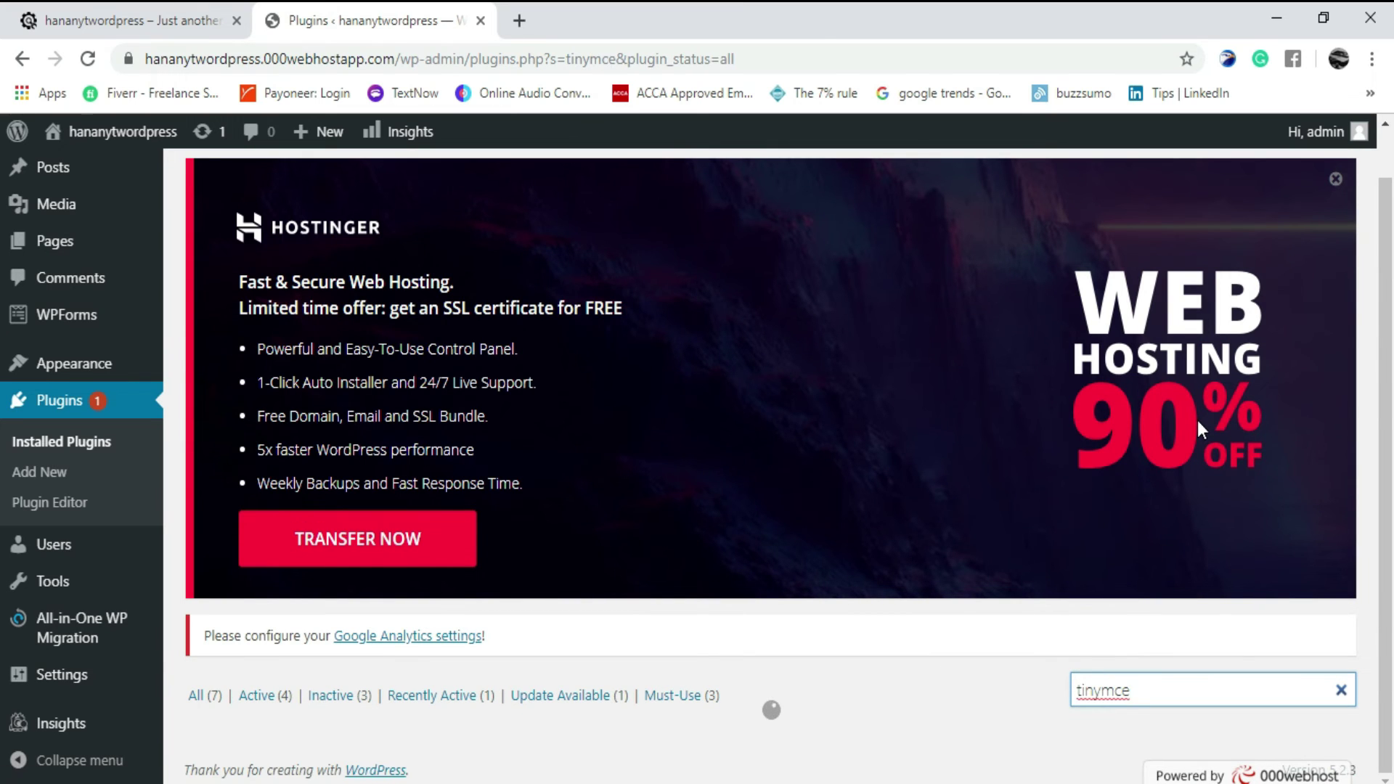
pyautogui.scroll(-3, 999, 542)
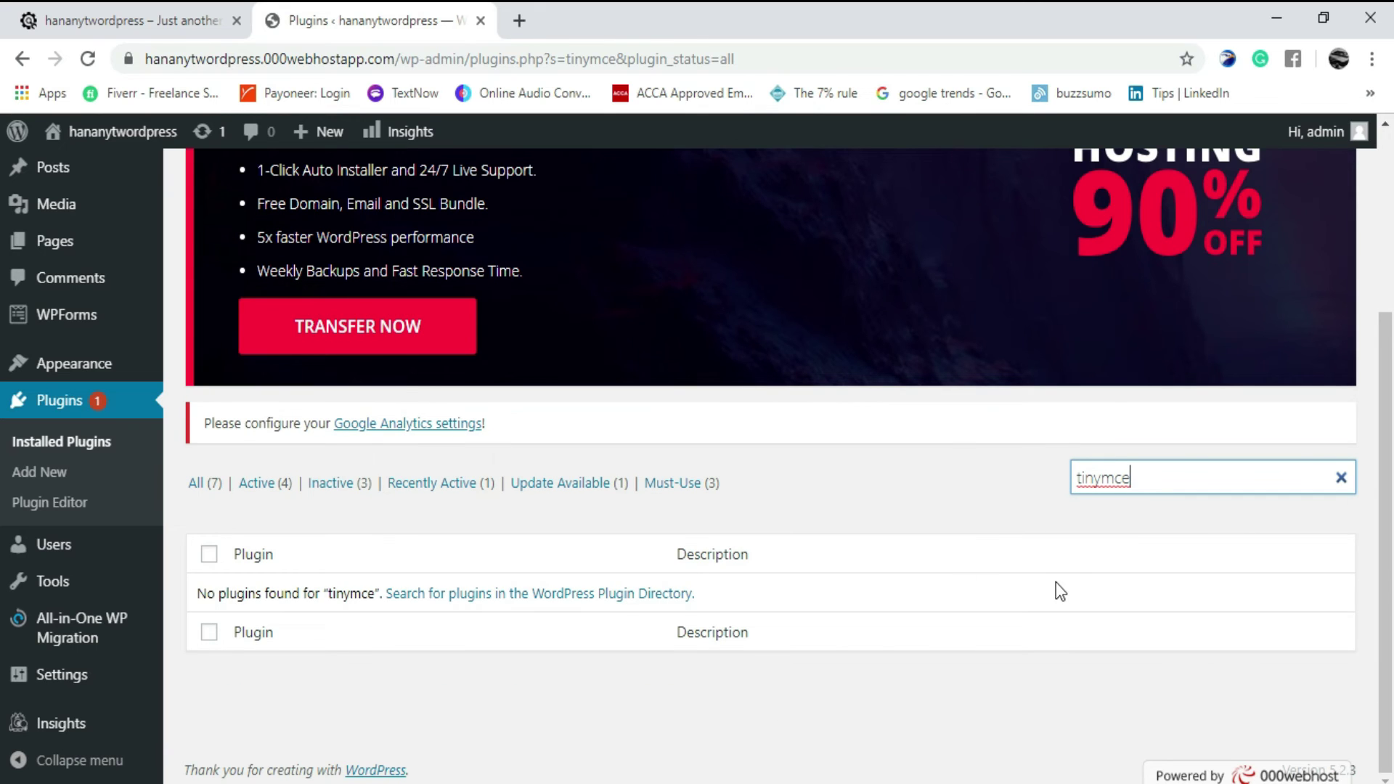
pyautogui.click(1102, 480)
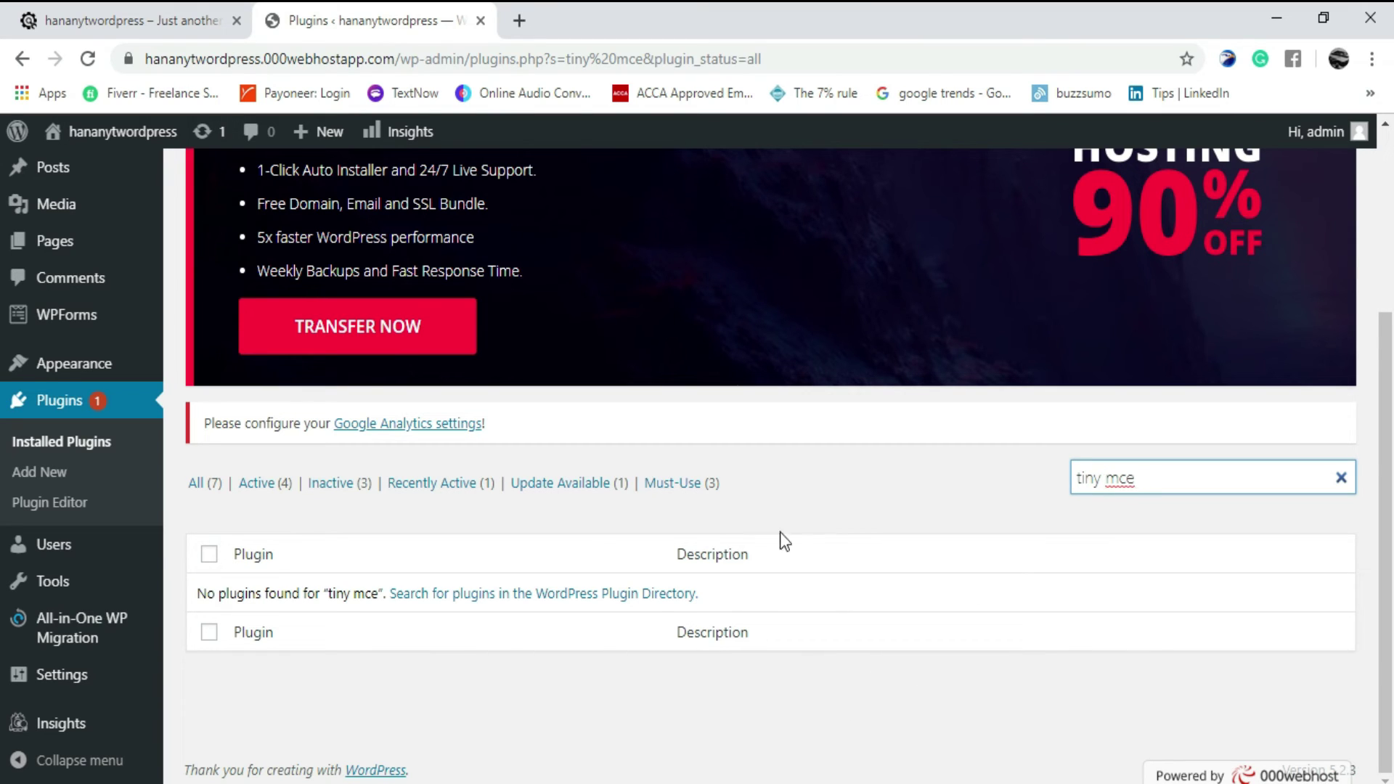
# Search for new plugins to add using the keyword "tiny mce".
pyautogui.moveTo(81, 617)
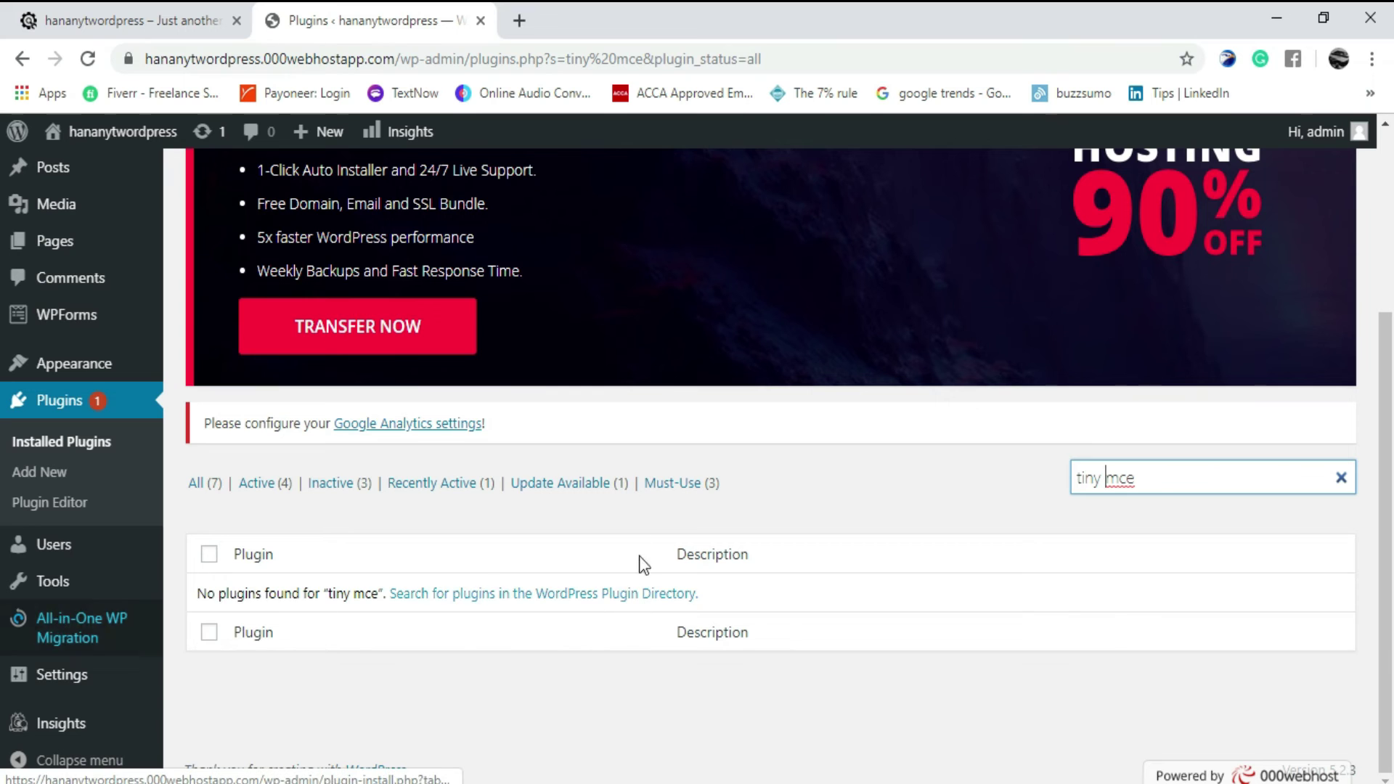
pyautogui.click(55, 473)
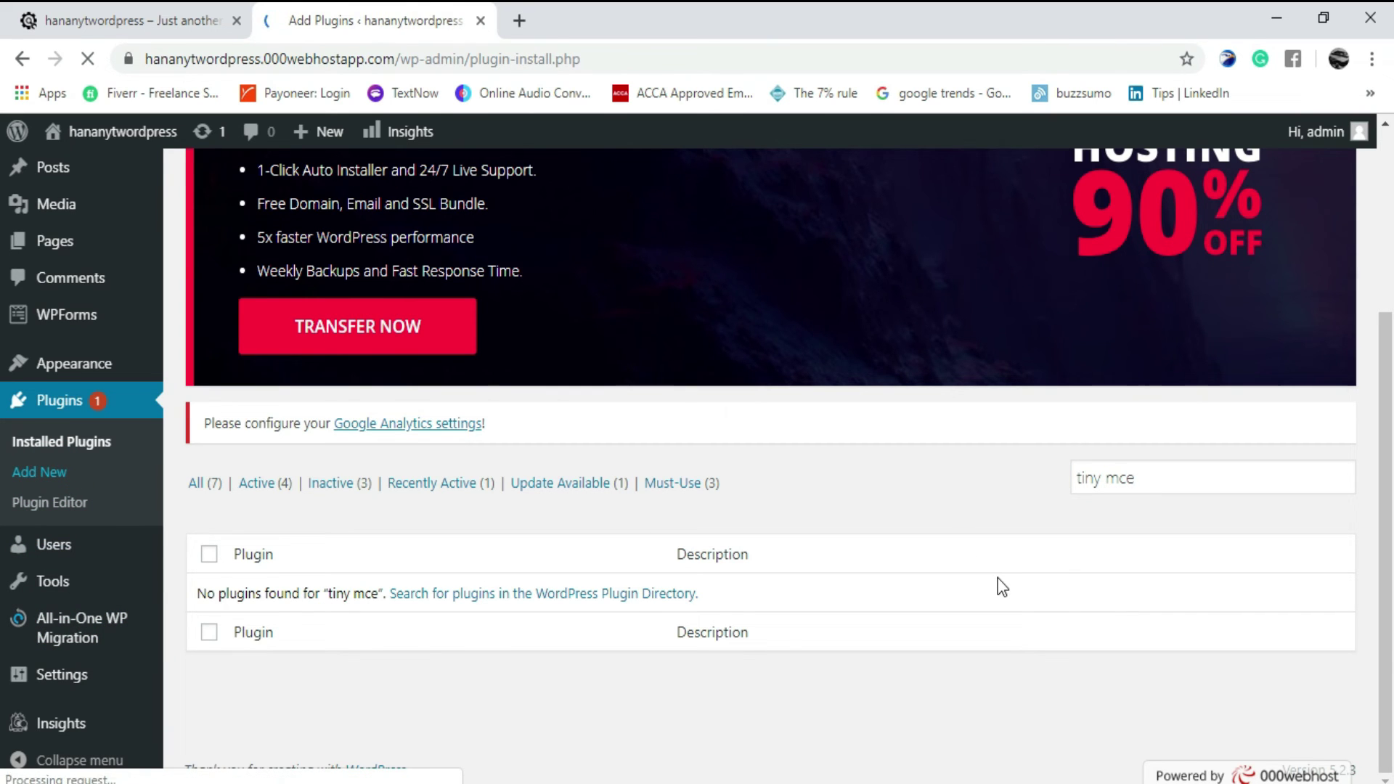
pyautogui.scroll(-4, 1016, 479)
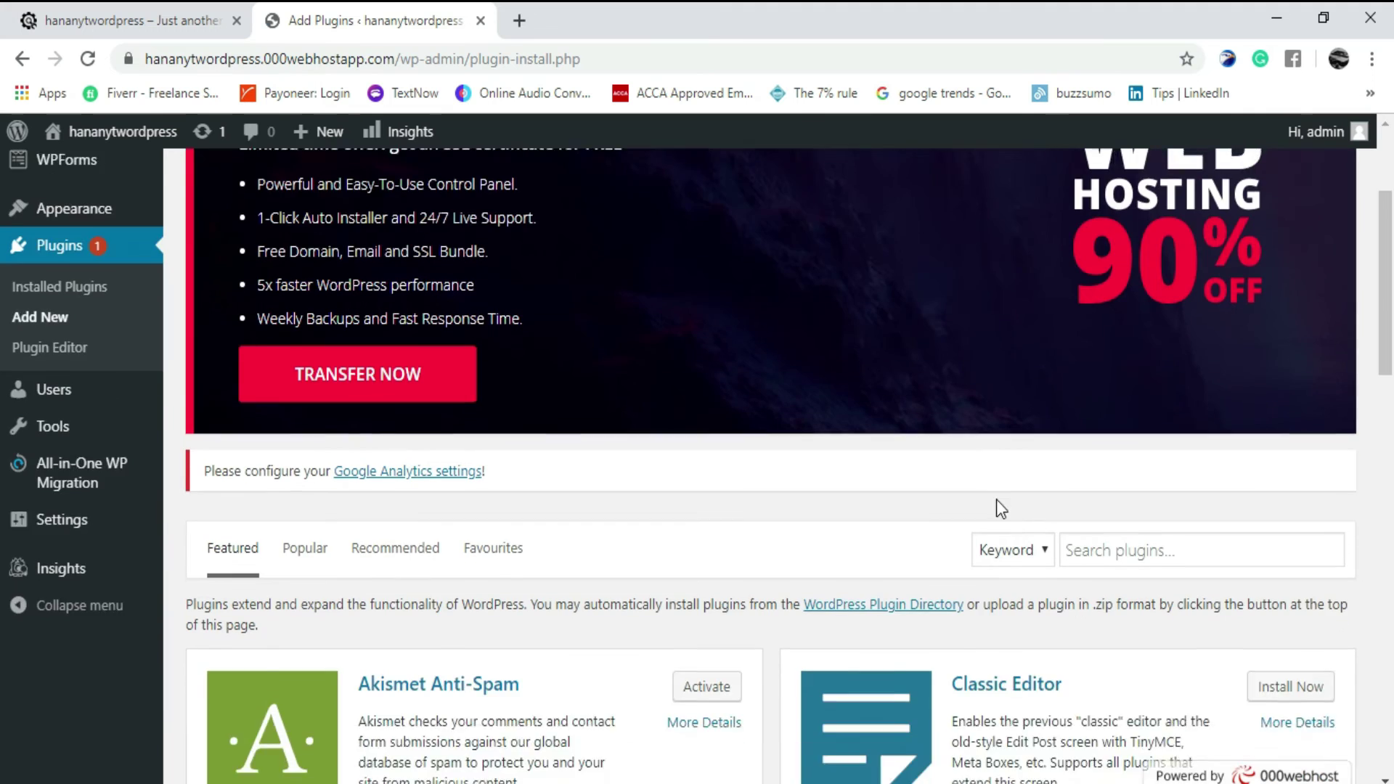
pyautogui.click(1142, 439)
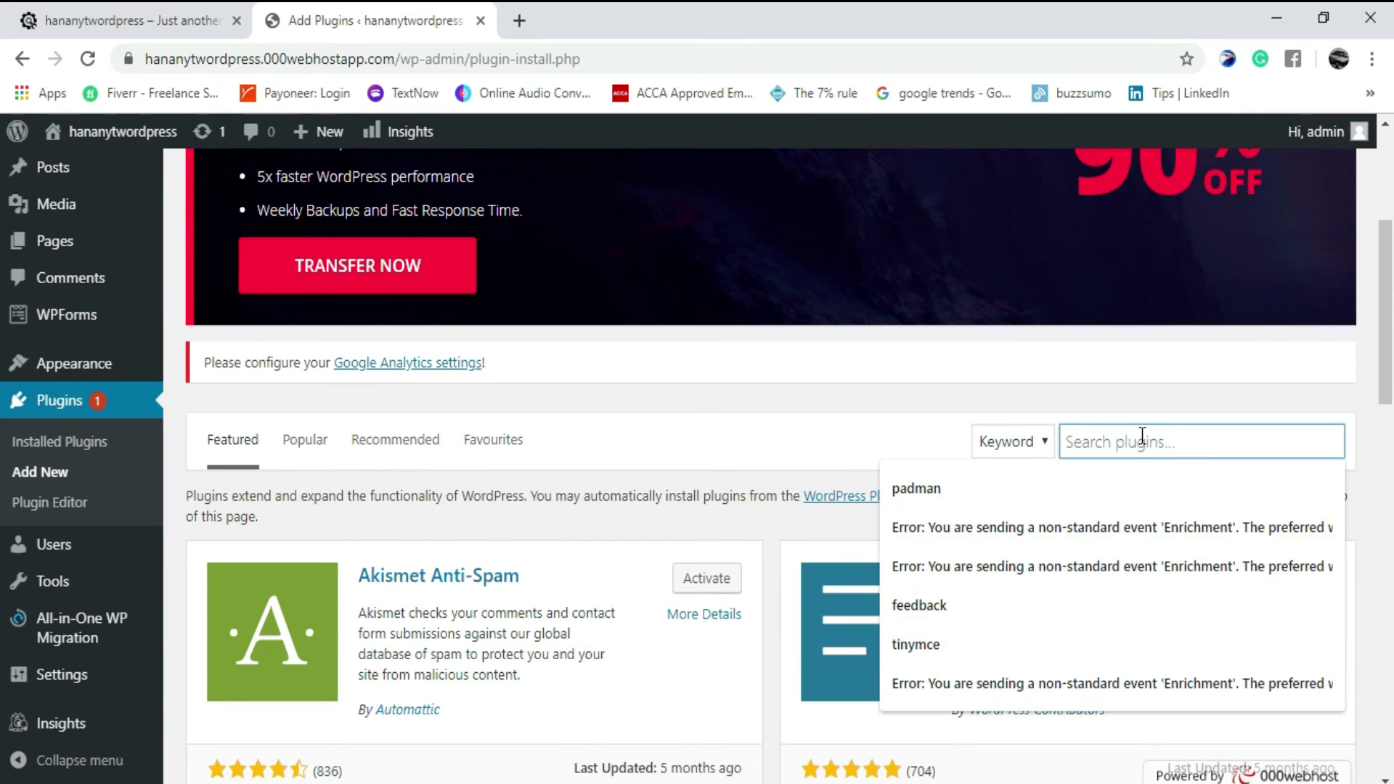
pyautogui.write('tiny mce')
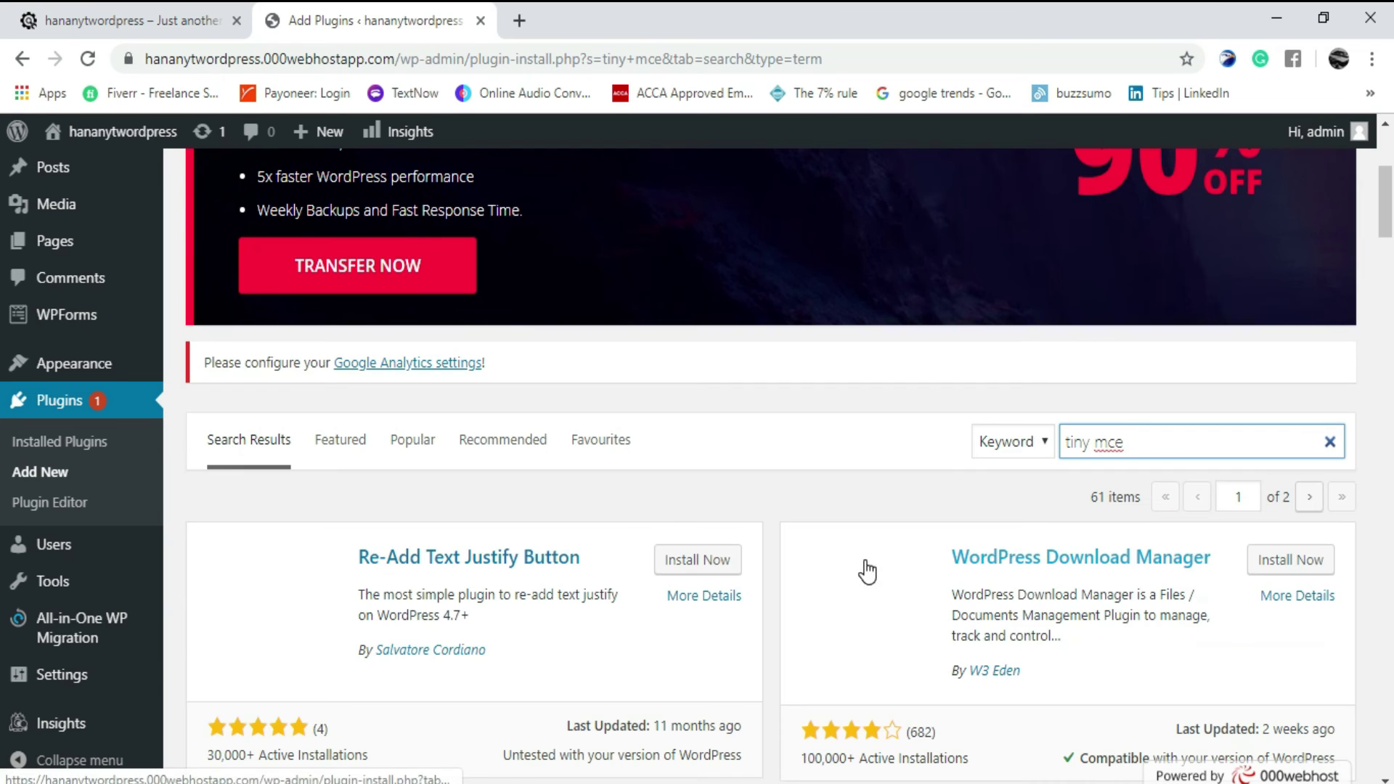
# Look through the first page of plugin search results for a TinyMCE editor plugin.
pyautogui.scroll(-2, 802, 445)
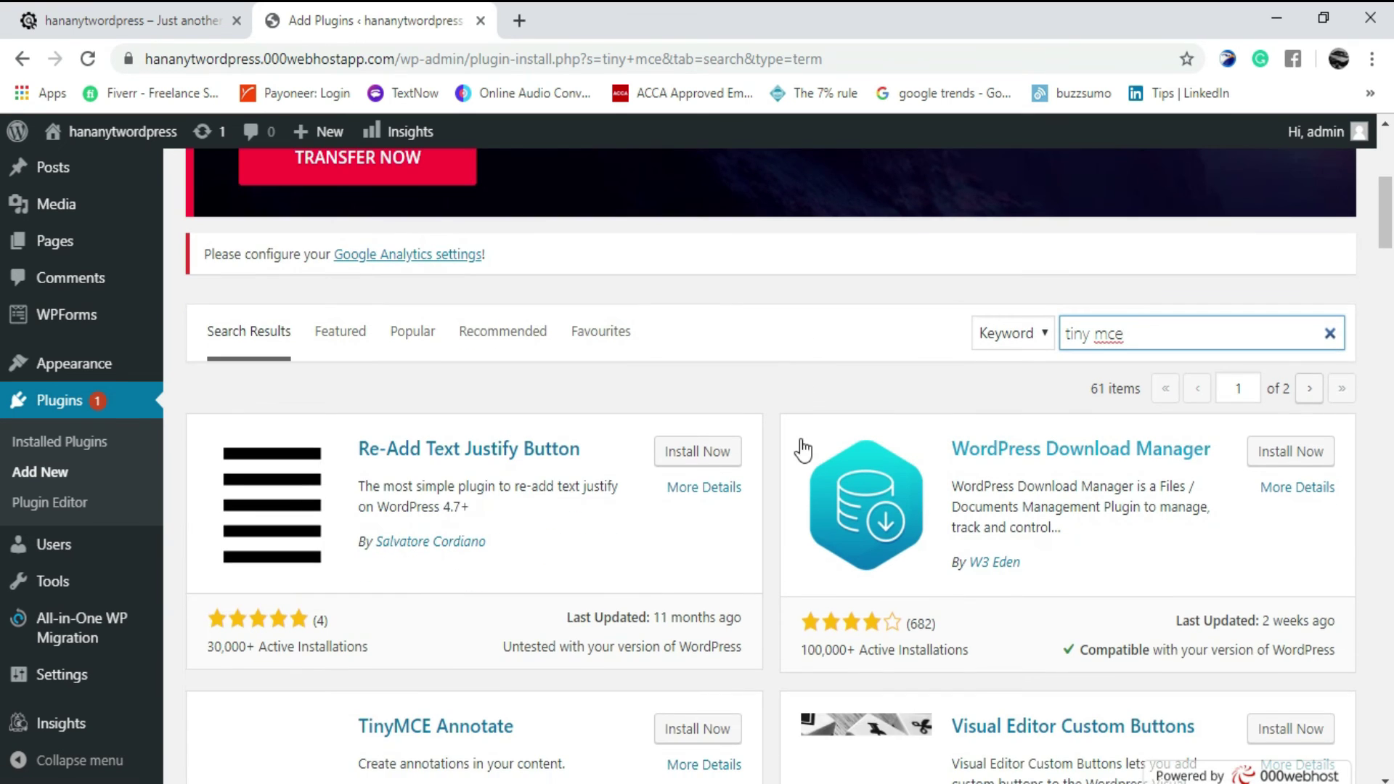
pyautogui.scroll(-2, 802, 450)
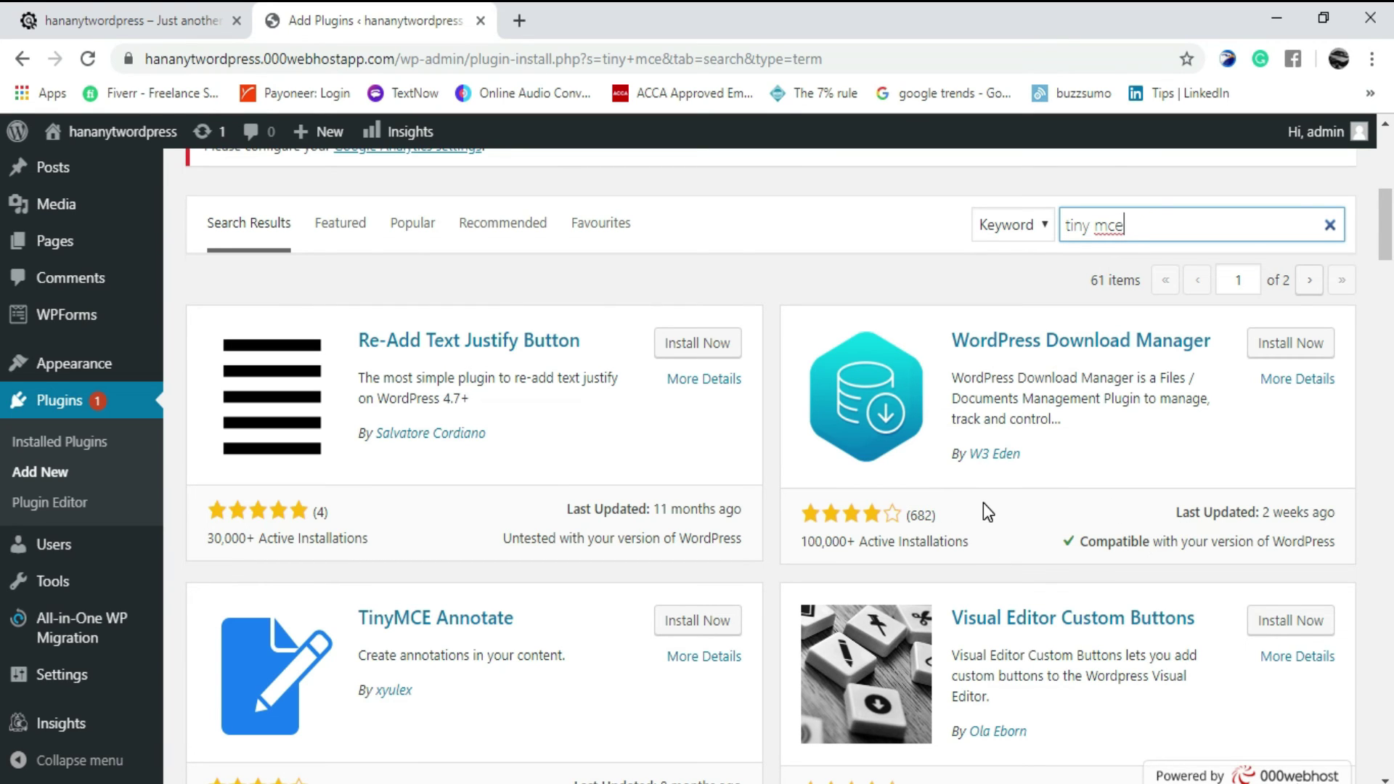
pyautogui.scroll(-1, 986, 512)
pyautogui.scroll(-3, 987, 512)
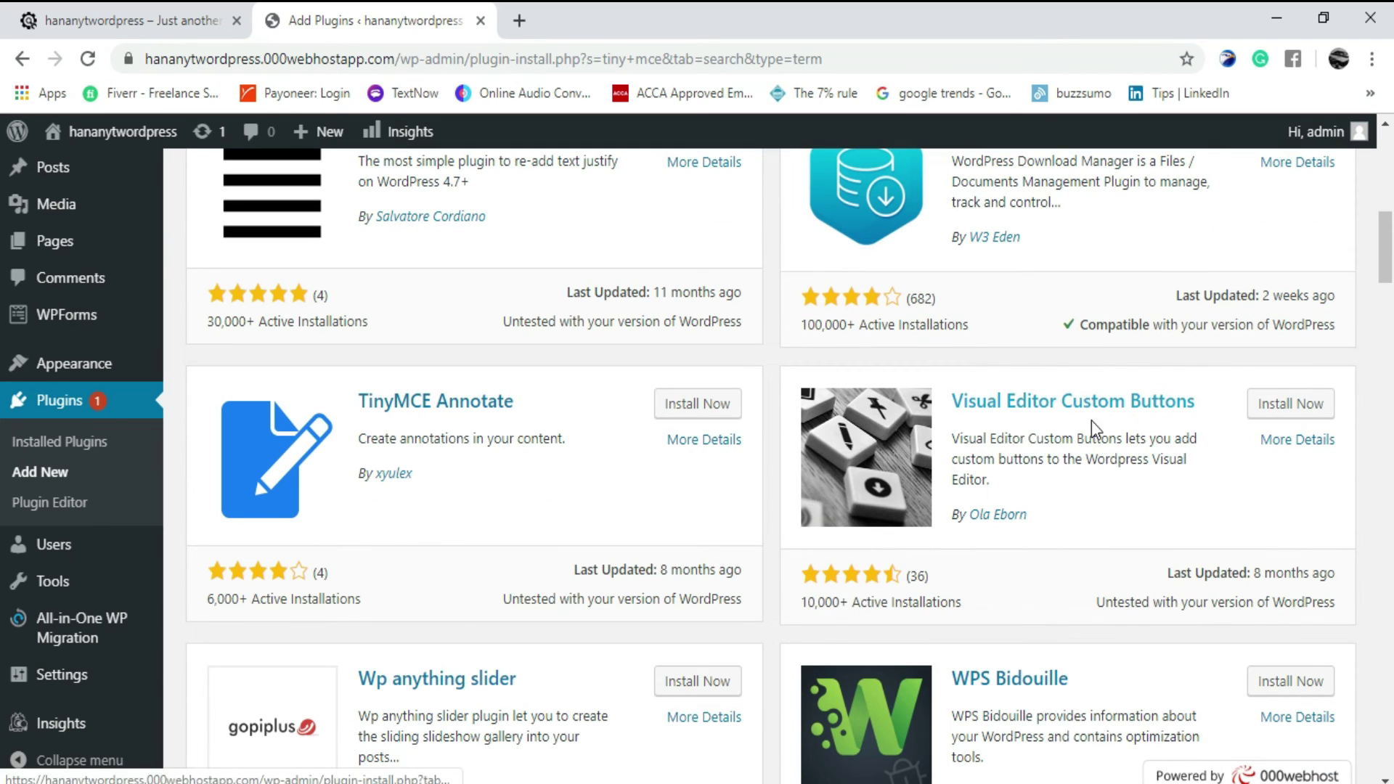
pyautogui.scroll(-2, 1081, 517)
pyautogui.scroll(-3, 1081, 517)
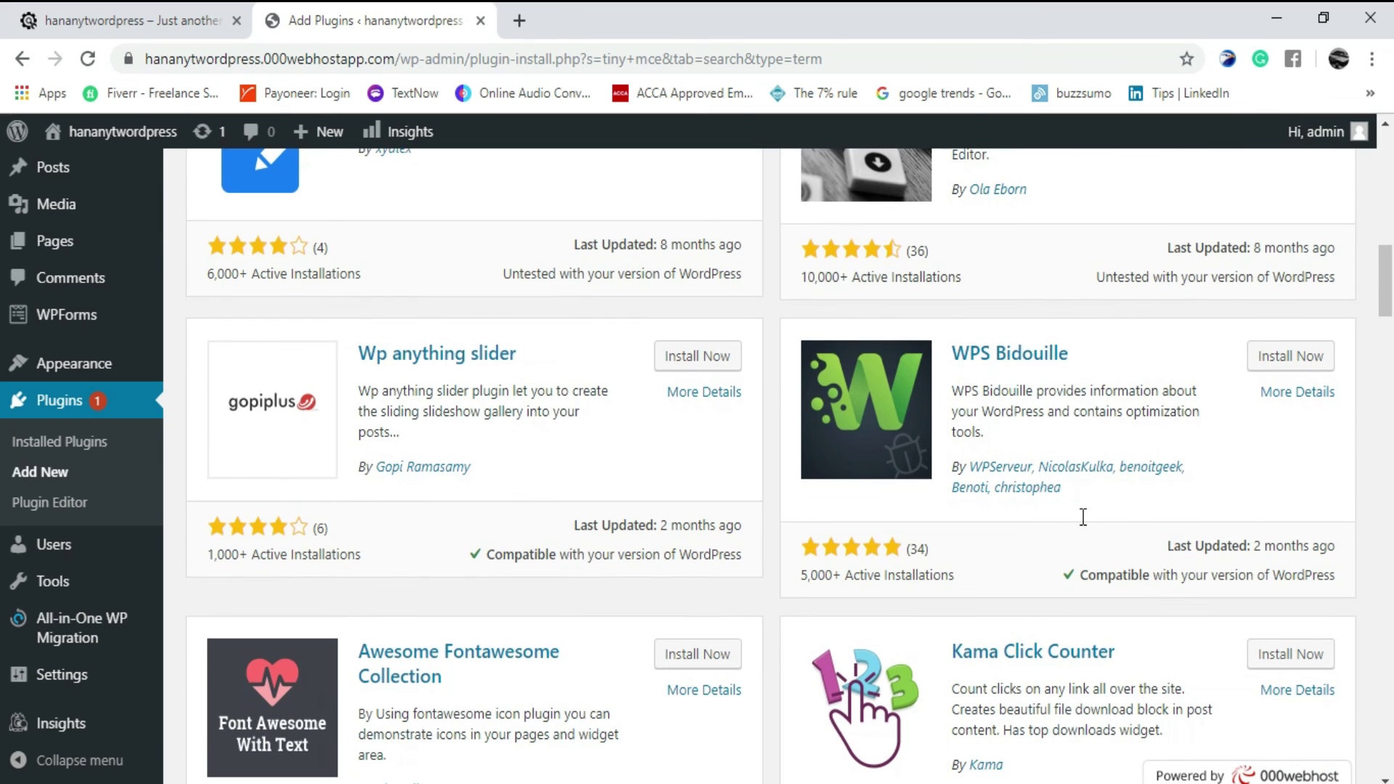
pyautogui.scroll(-6, 1081, 517)
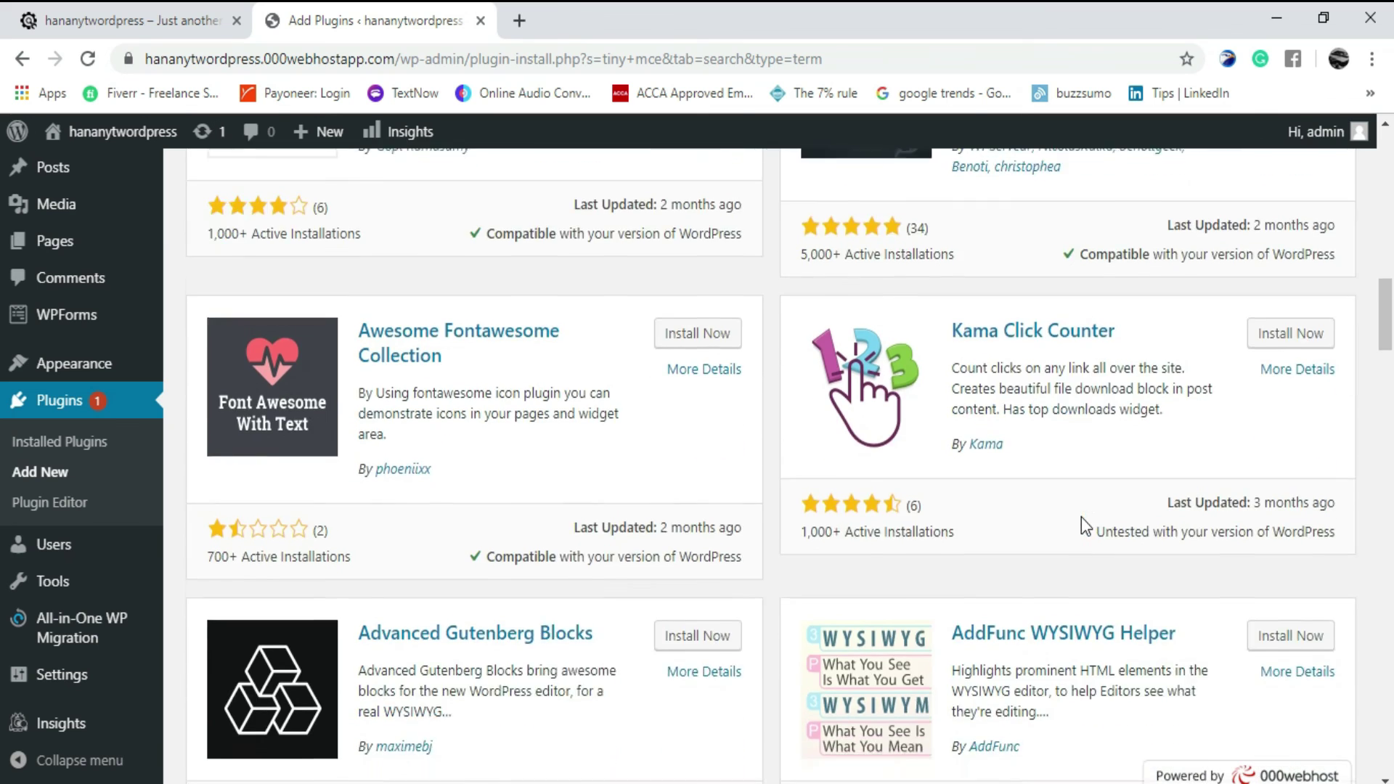
pyautogui.scroll(-4, 1082, 524)
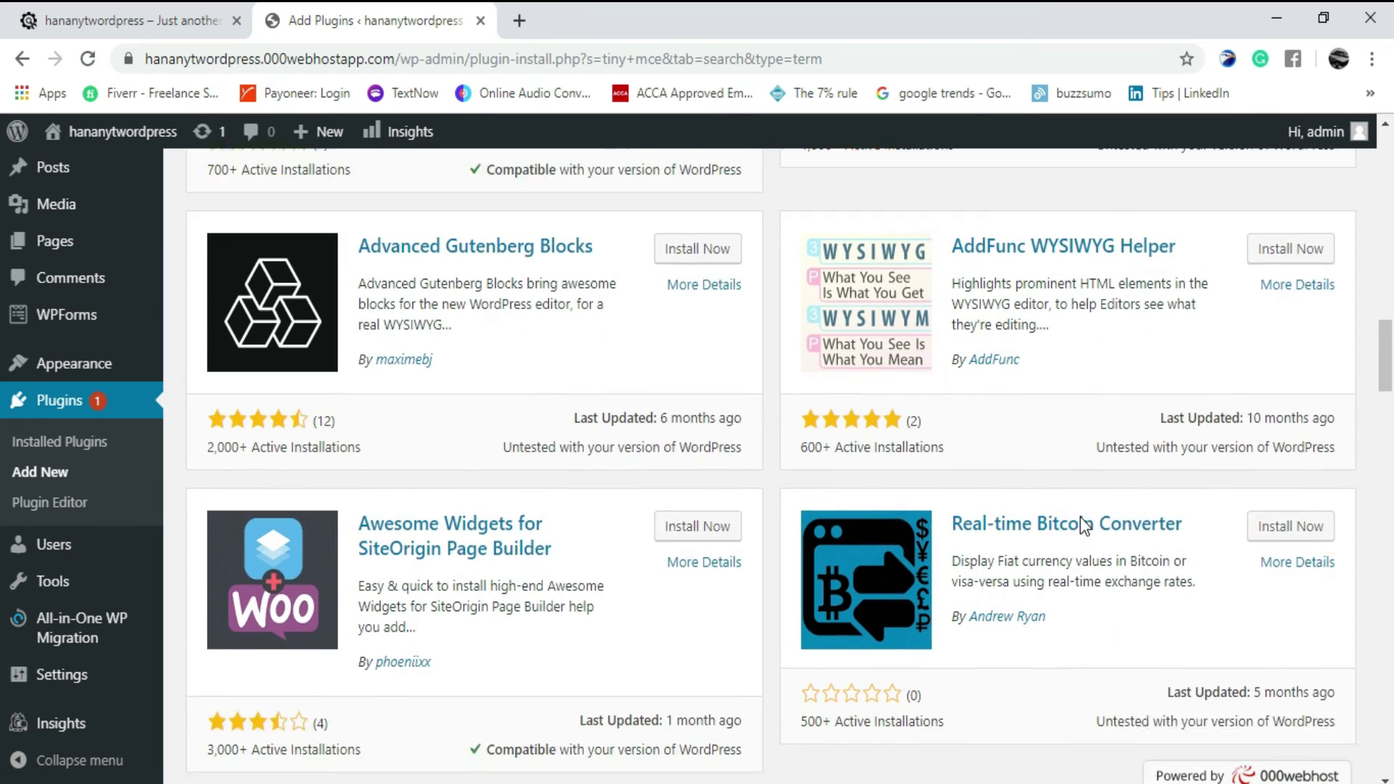
pyautogui.scroll(-4, 1178, 508)
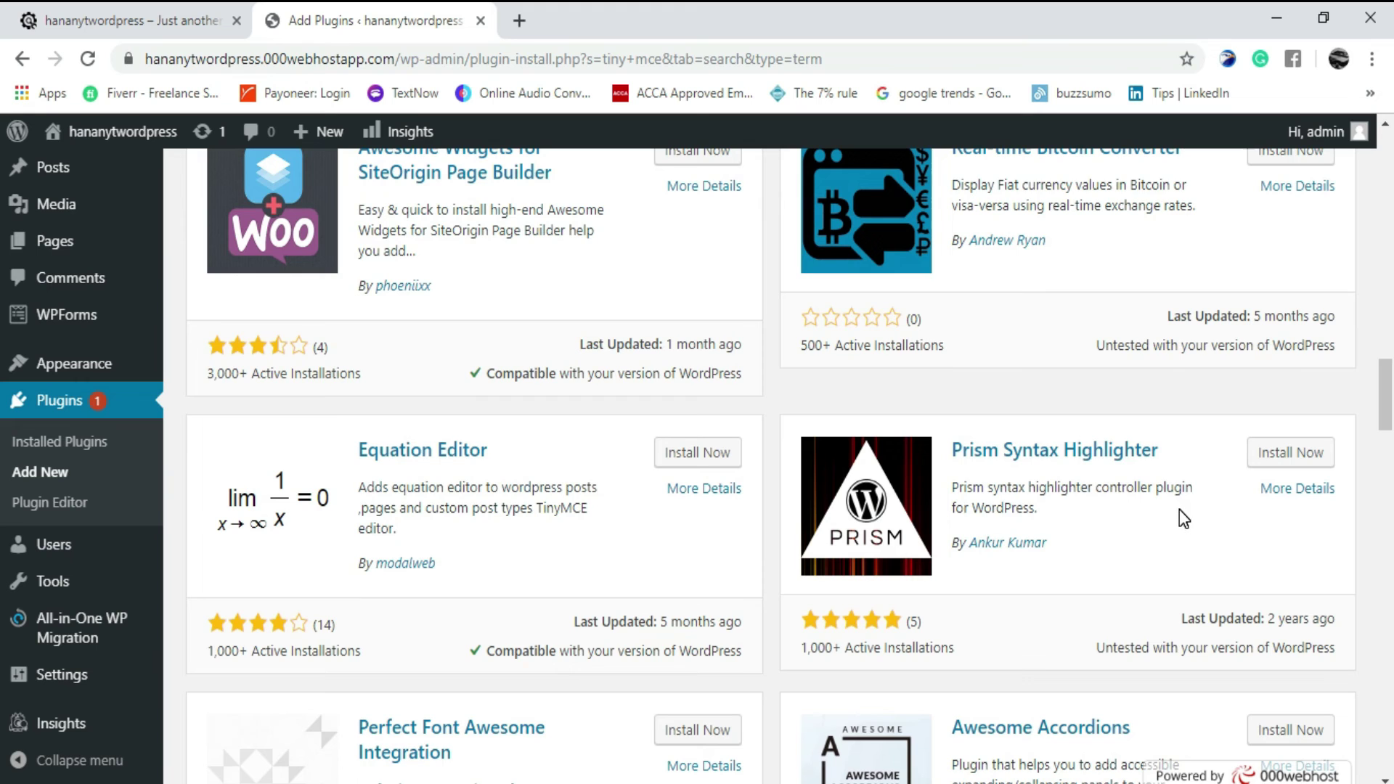
pyautogui.scroll(-3, 1179, 508)
pyautogui.scroll(-5, 1179, 508)
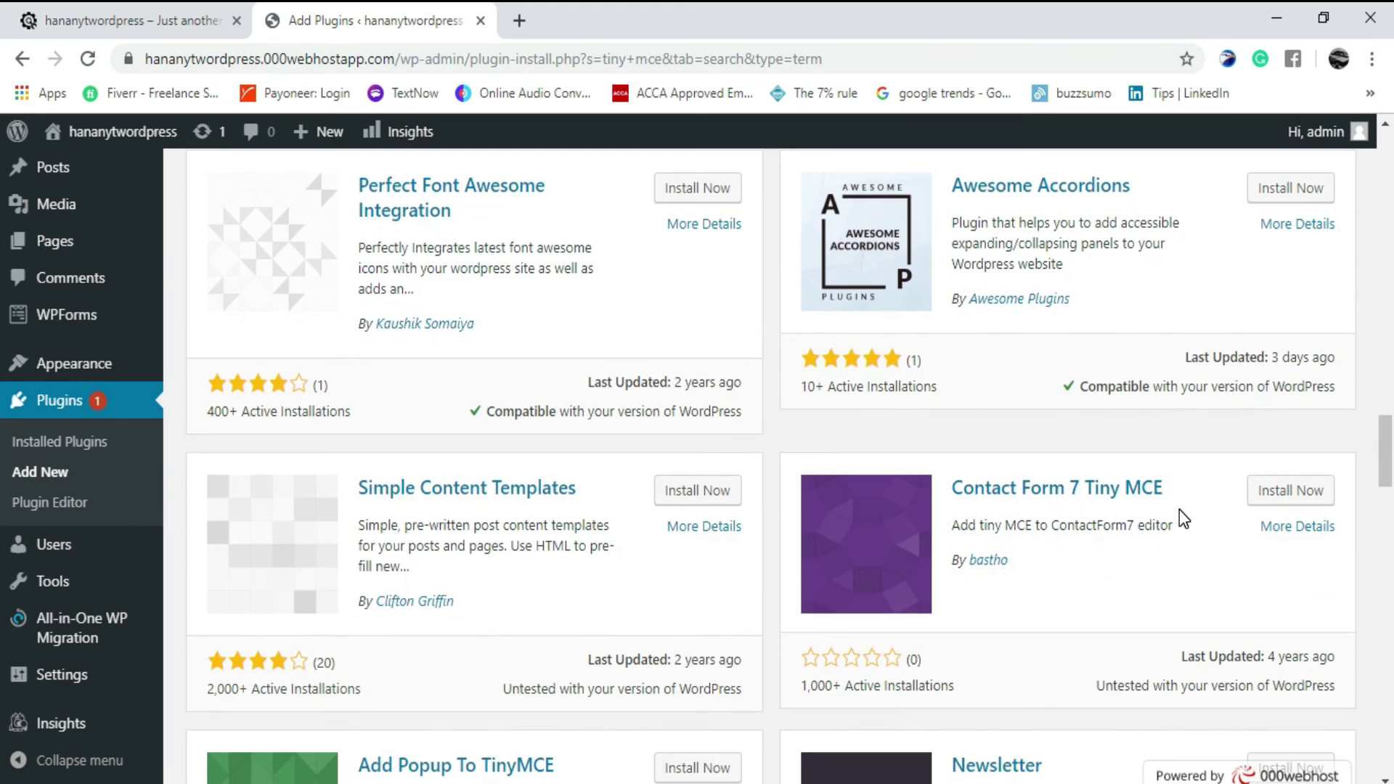
pyautogui.scroll(-6, 1179, 508)
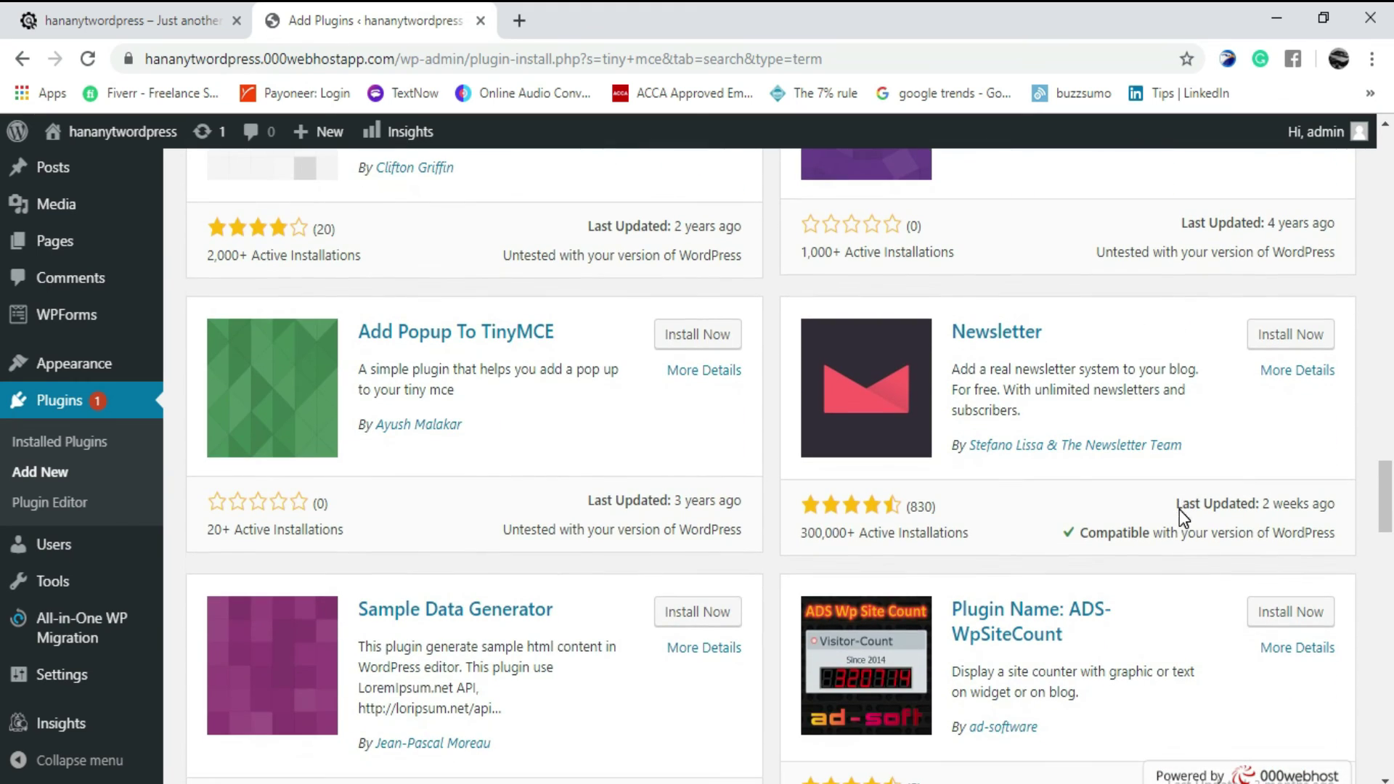
pyautogui.scroll(-3, 1180, 511)
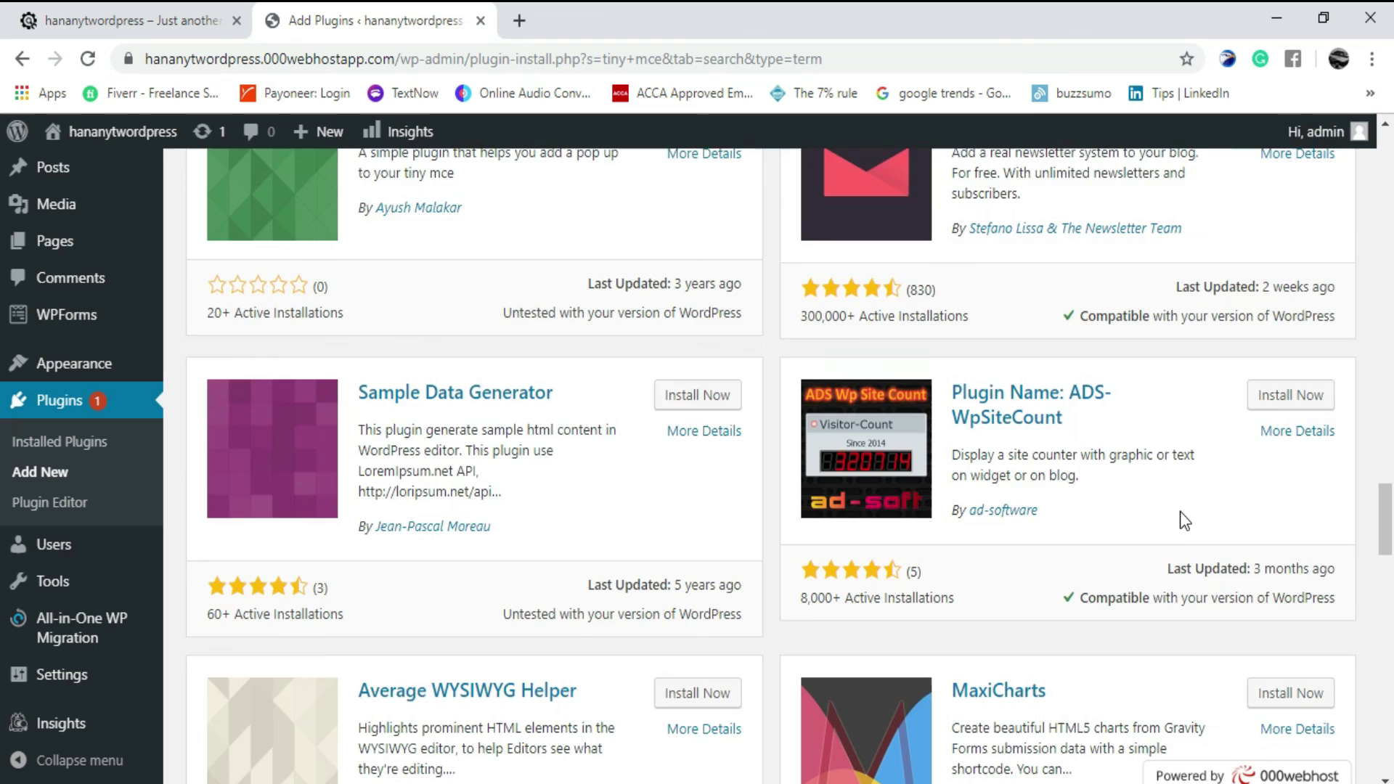
pyautogui.scroll(-4, 1178, 511)
pyautogui.scroll(-2, 1182, 521)
# Go back over the first search results and compare their ratings, active installations, last updates and WordPress compatibility.
pyautogui.scroll(20, 1182, 521)
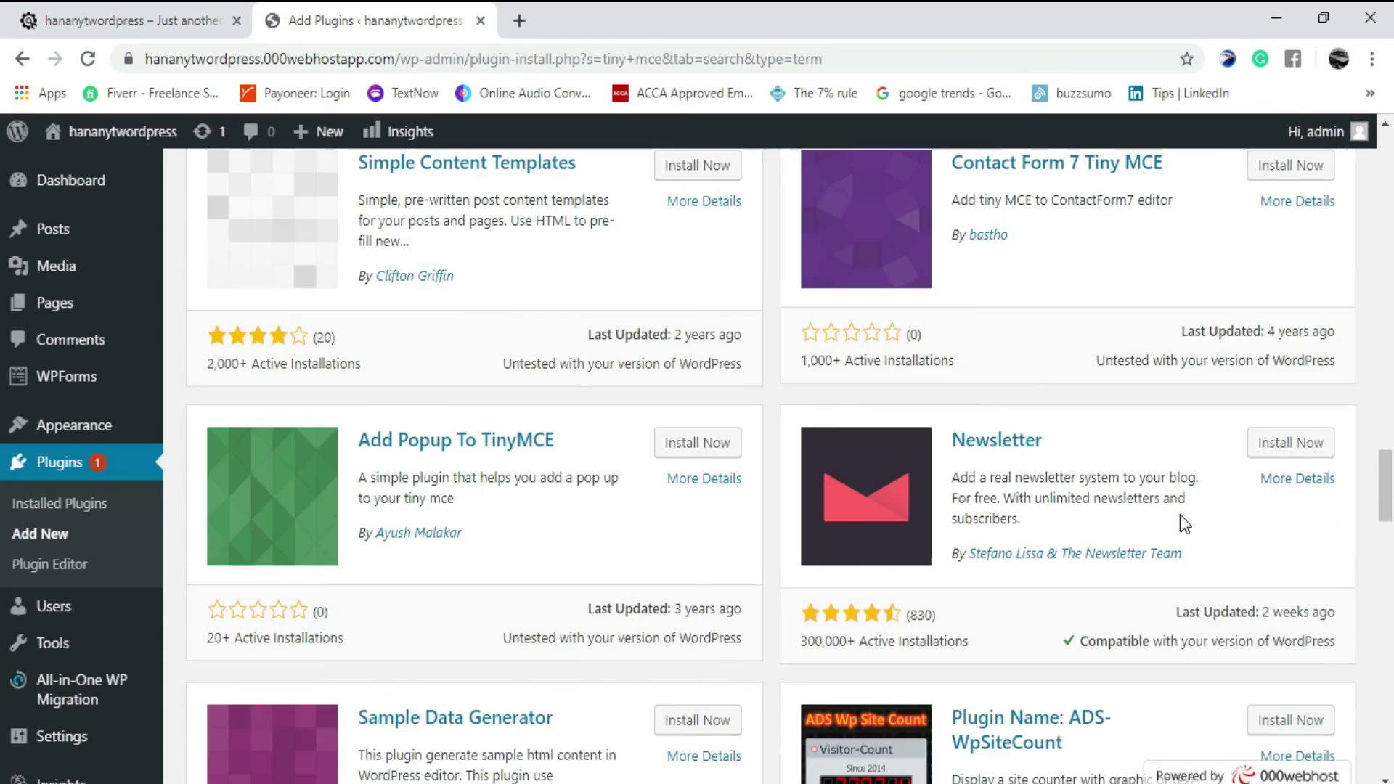
pyautogui.scroll(7, 1182, 521)
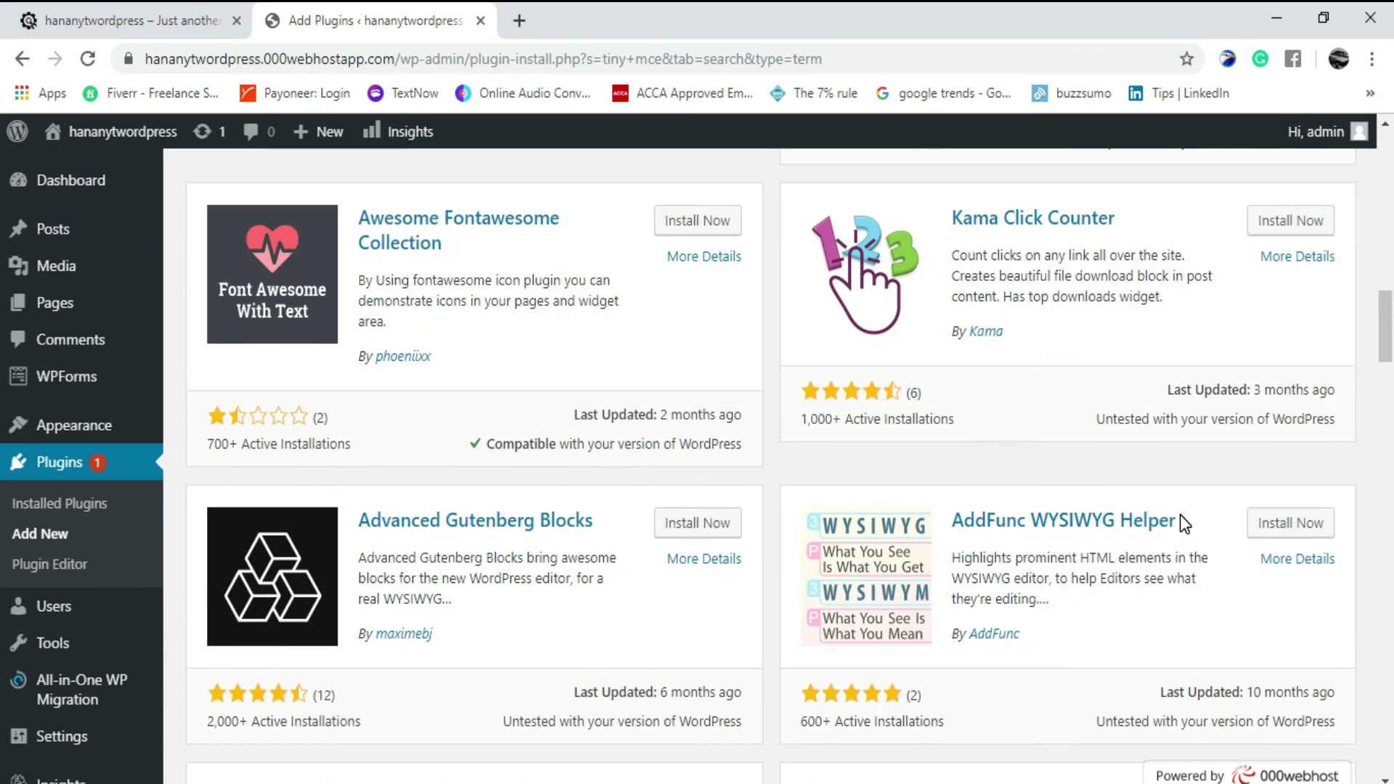
pyautogui.scroll(4, 1180, 520)
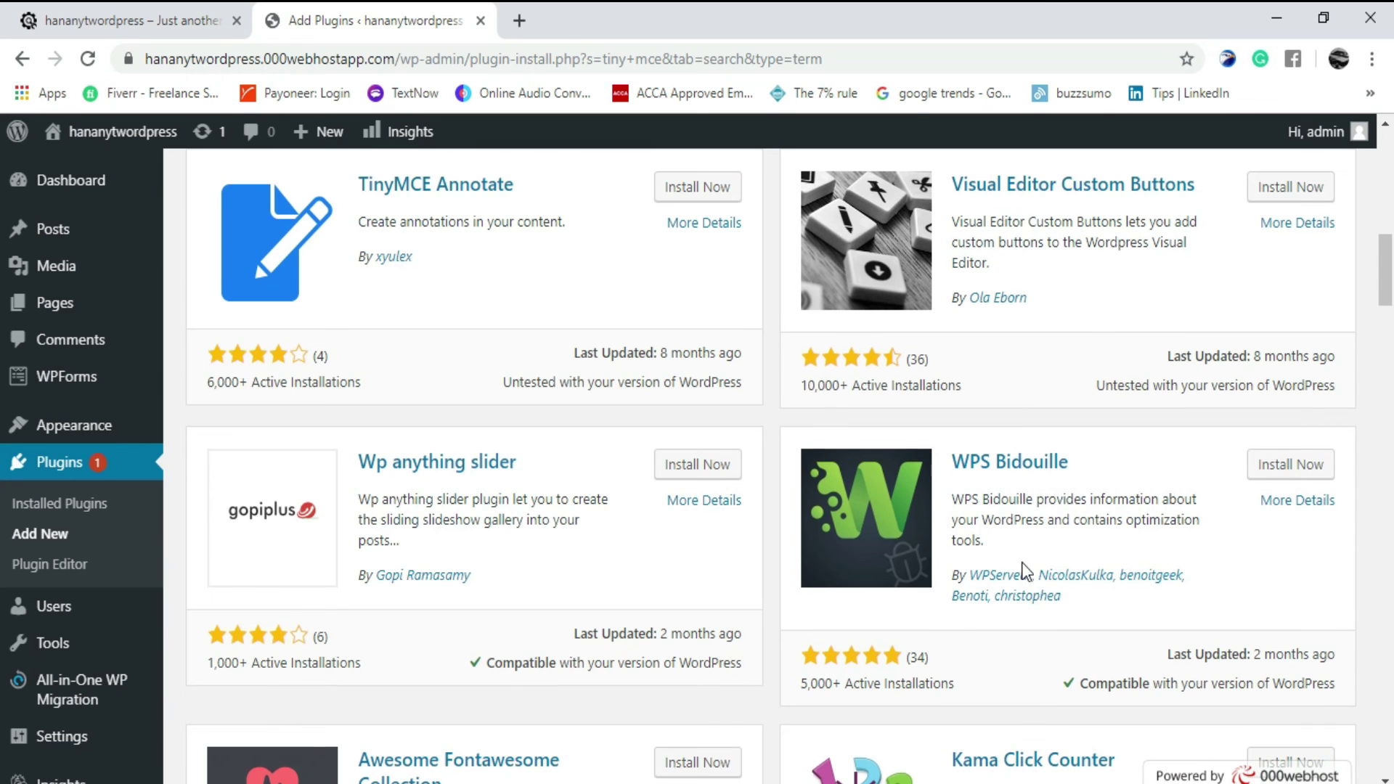
pyautogui.scroll(3, 948, 548)
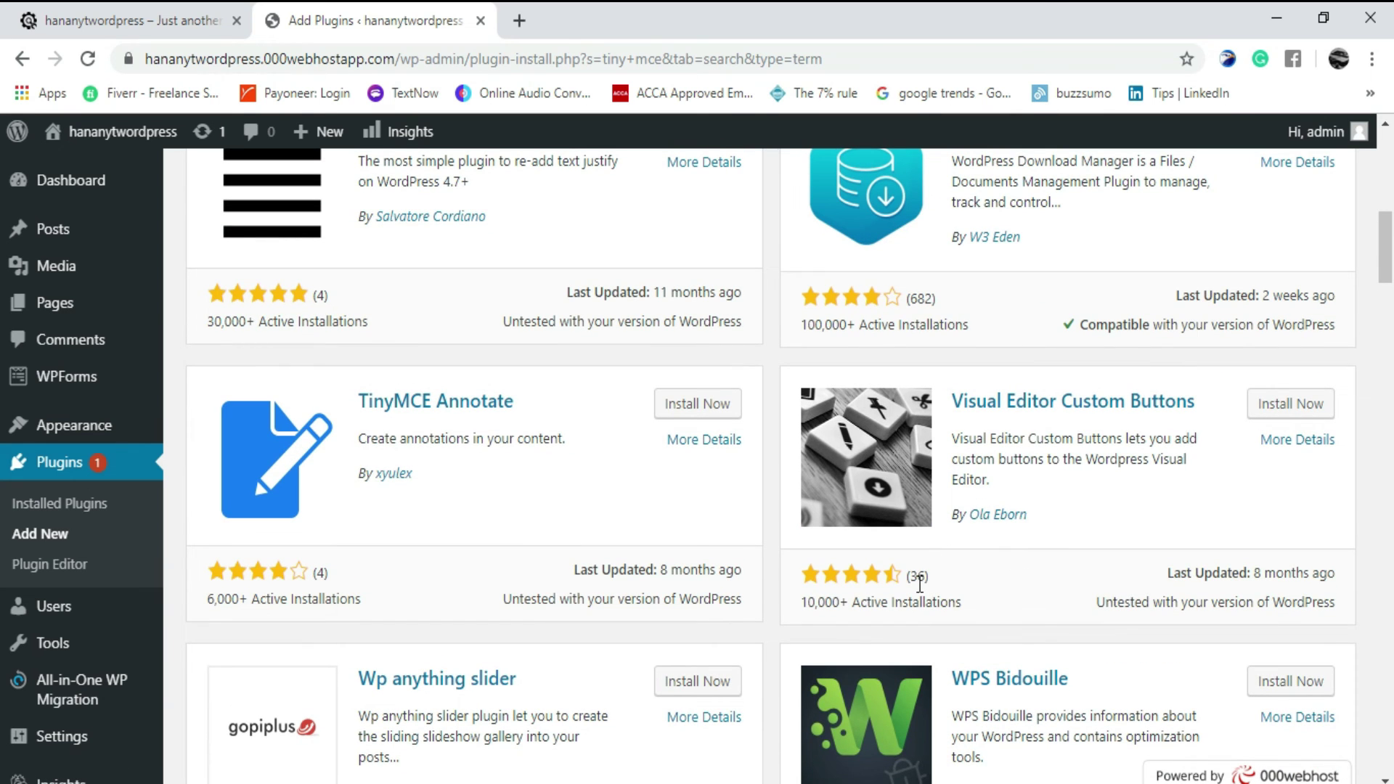
pyautogui.scroll(3, 1058, 566)
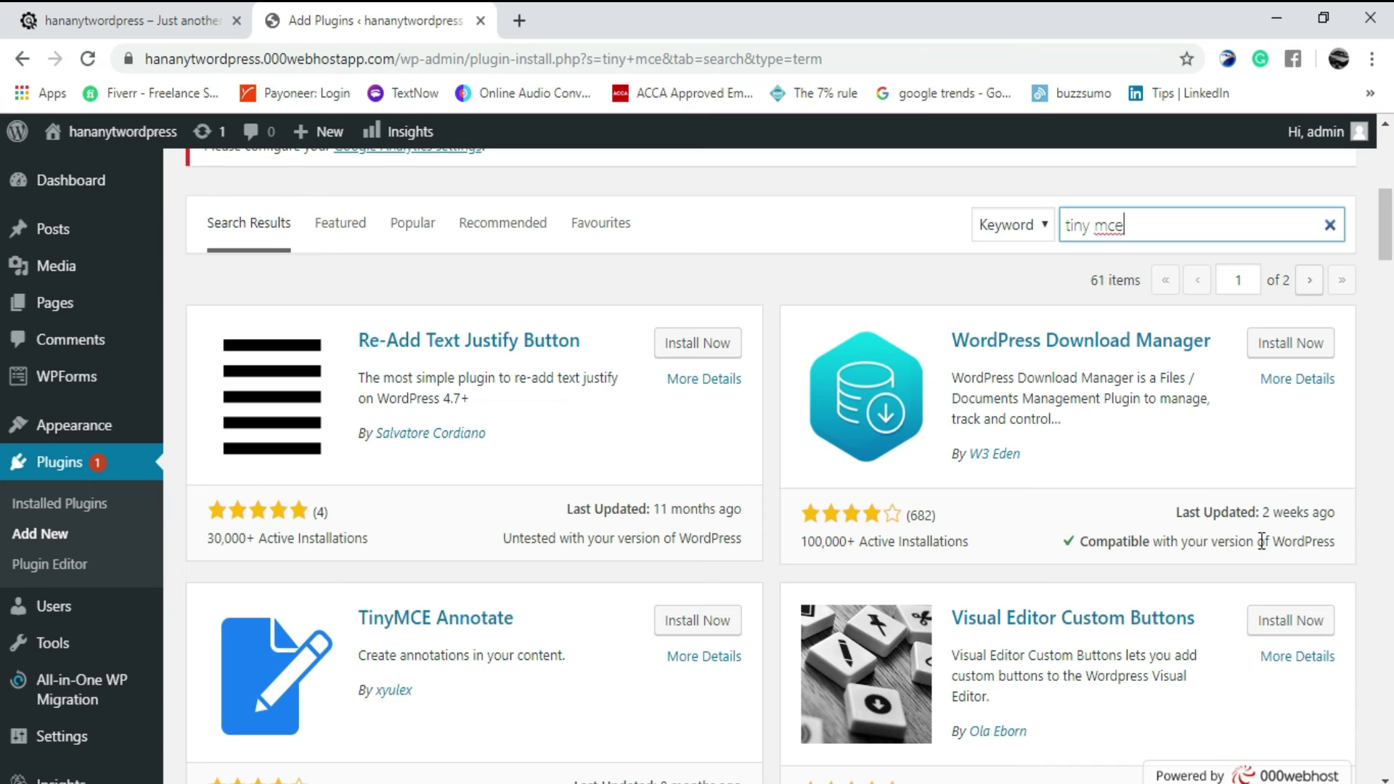
pyautogui.scroll(-1, 985, 555)
pyautogui.scroll(-1, 986, 555)
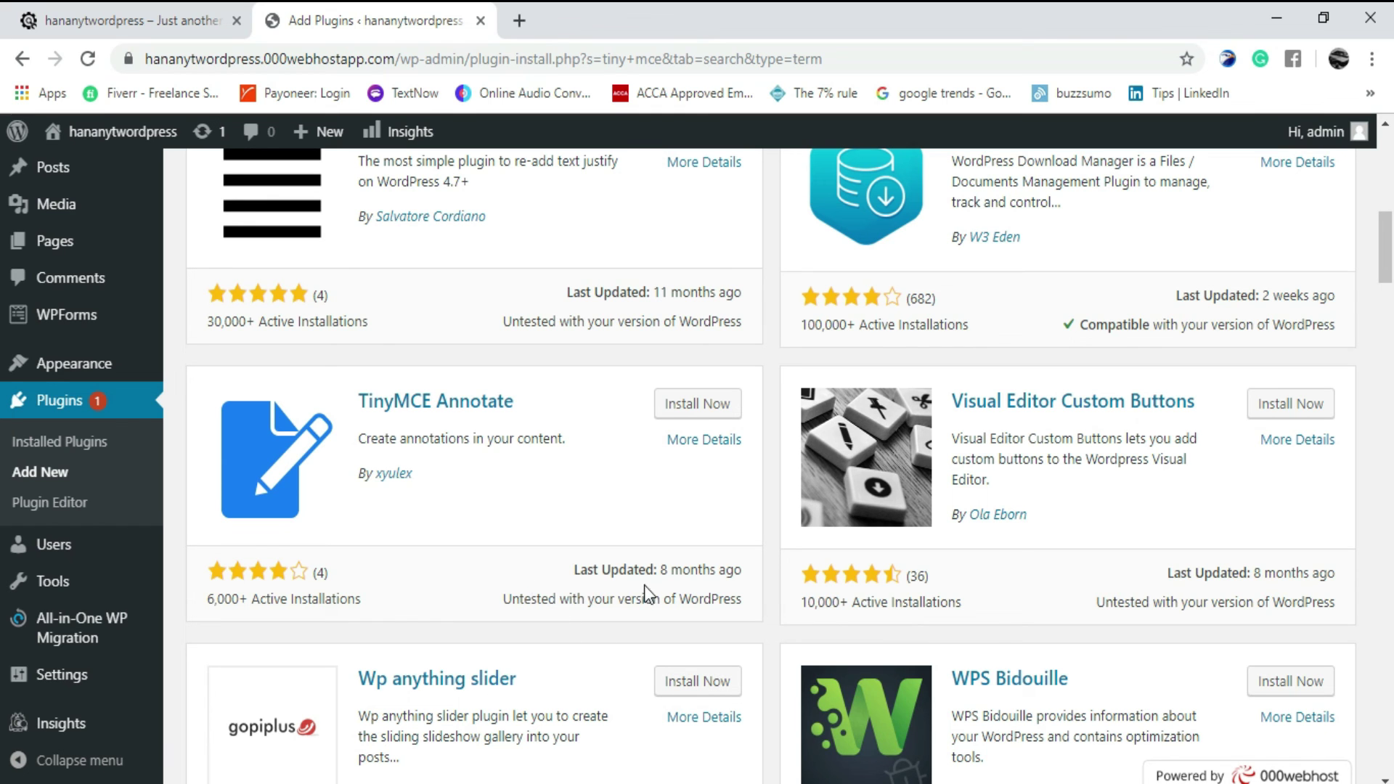
pyautogui.scroll(-3, 1014, 538)
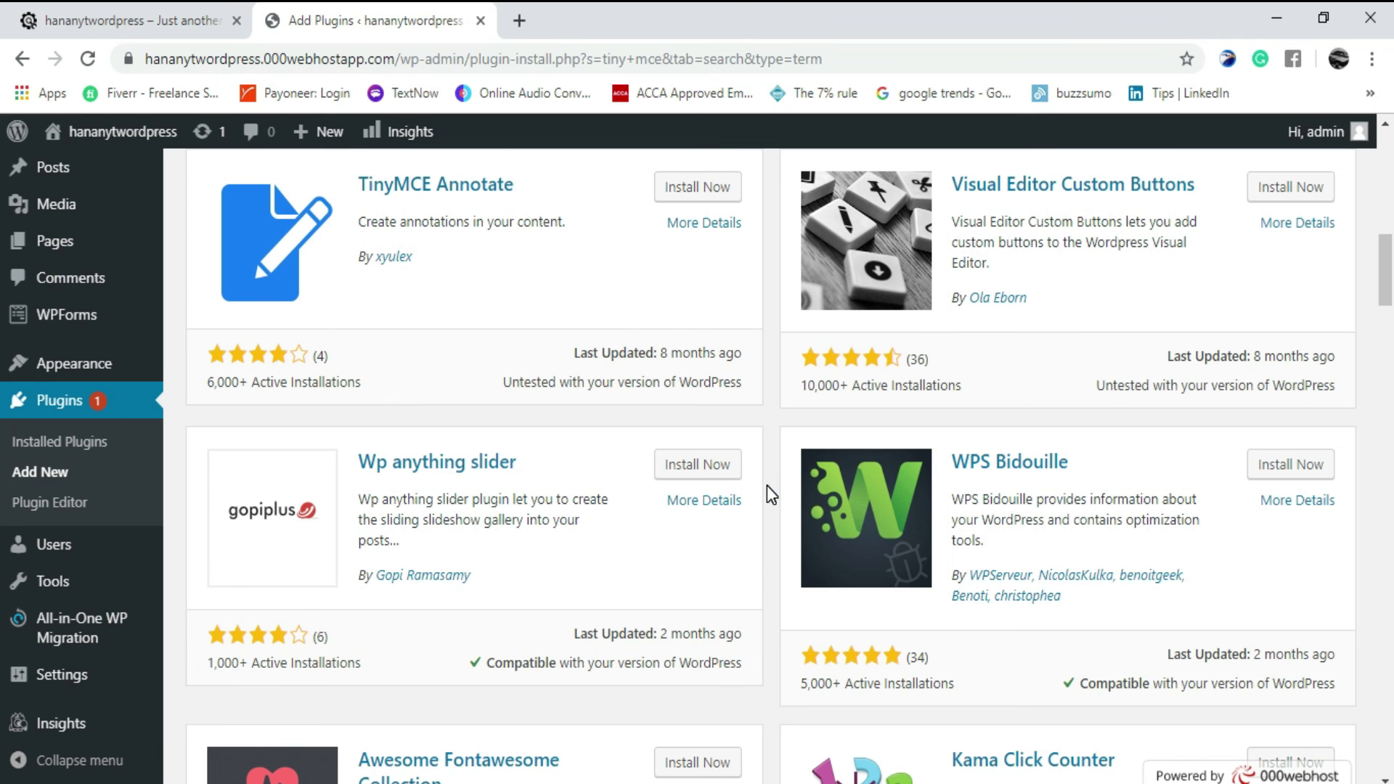
# Open the details of the Re-Add Text Justify Button plugin and read its description.
pyautogui.scroll(10, 837, 390)
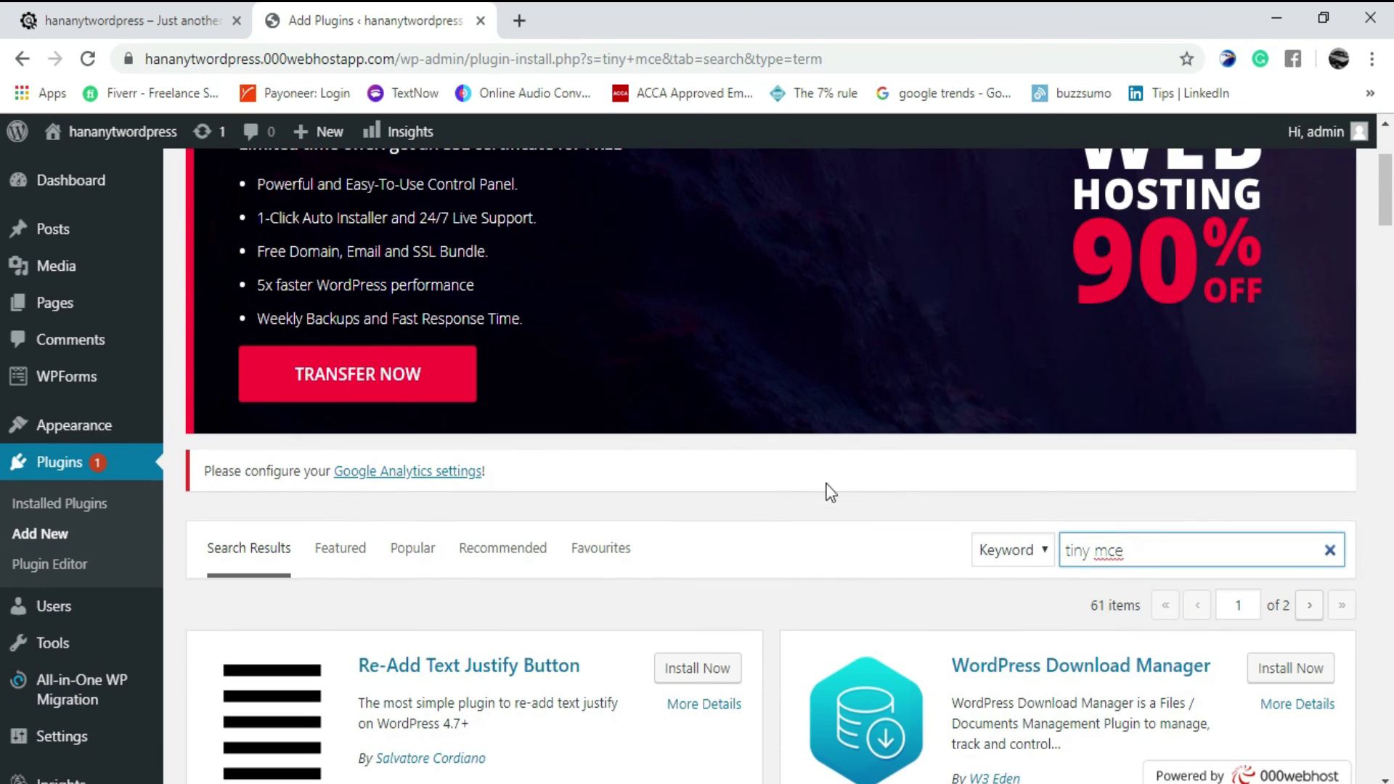
pyautogui.scroll(-1, 687, 587)
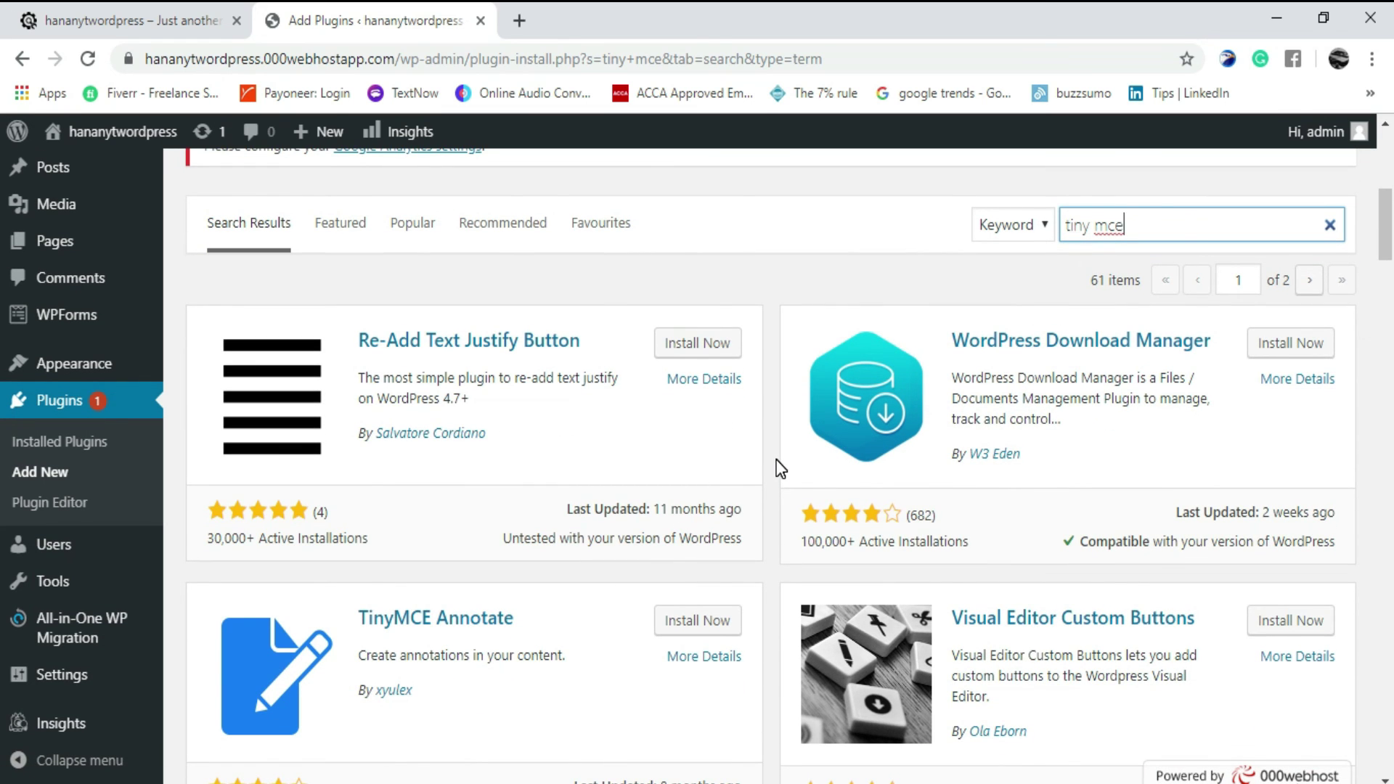
pyautogui.click(713, 379)
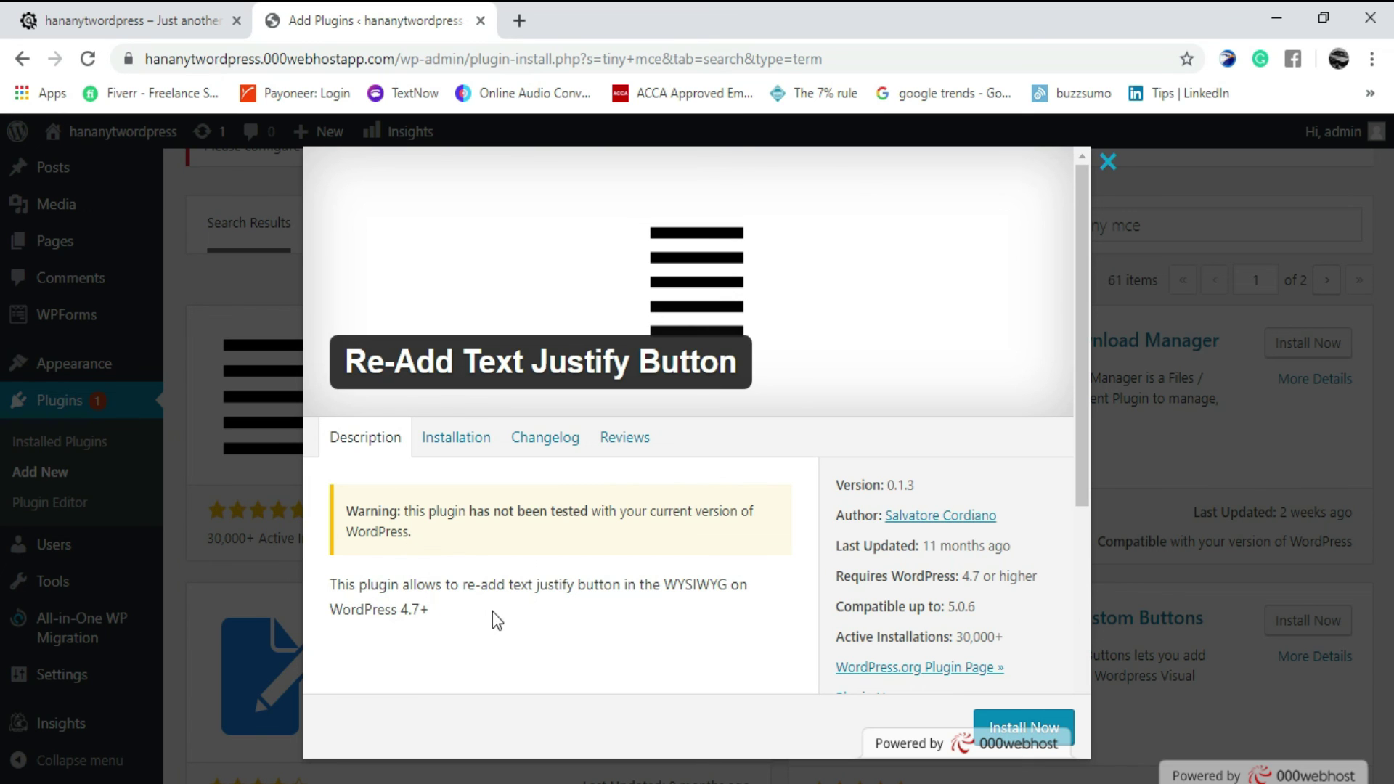
pyautogui.scroll(-3, 747, 518)
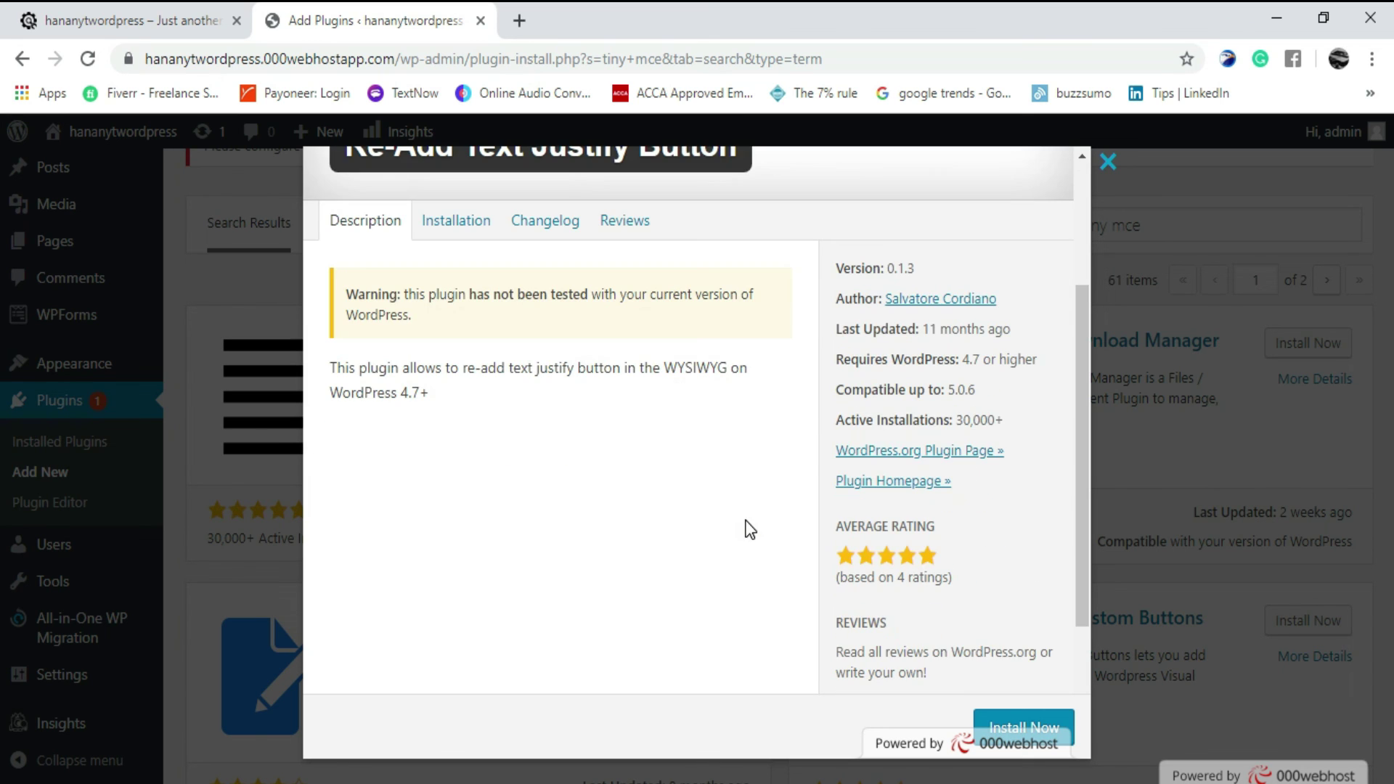
pyautogui.scroll(2, 726, 535)
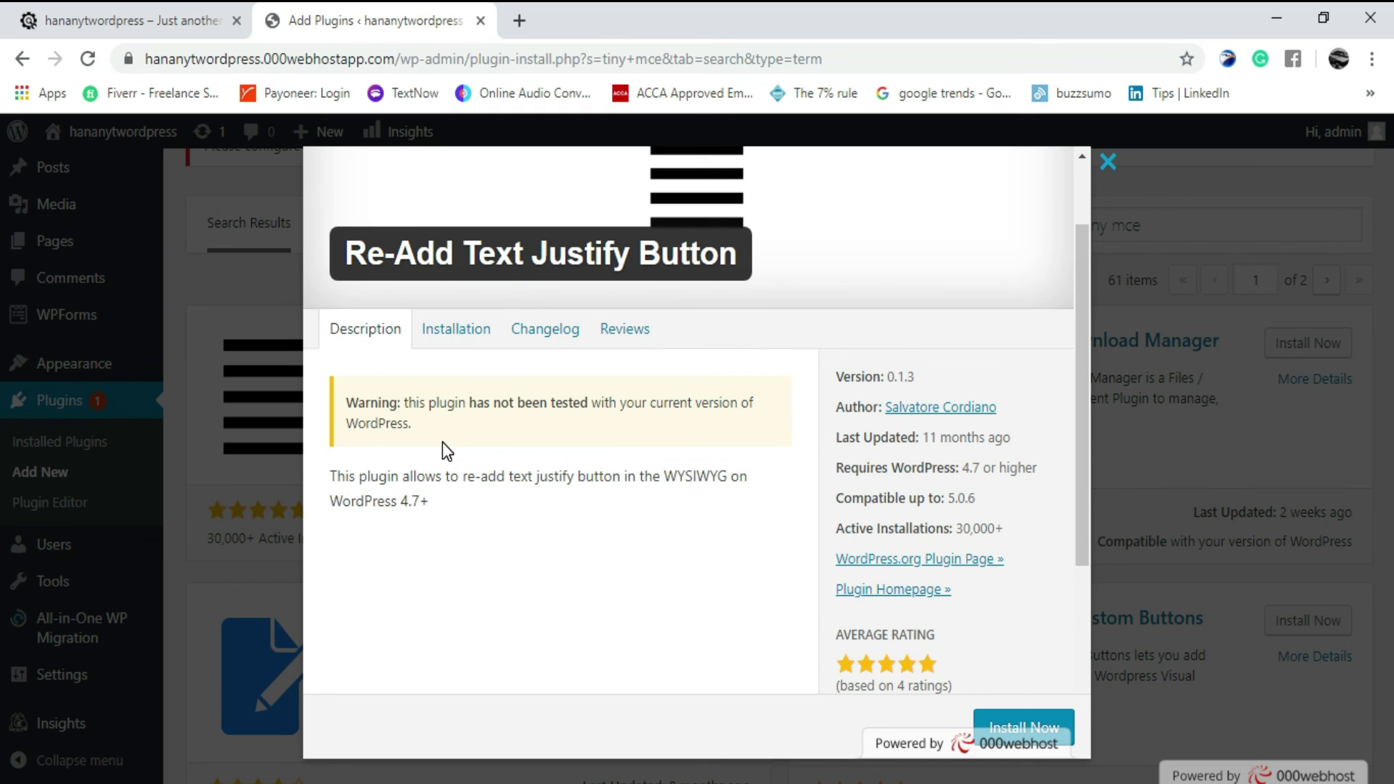
# Review the Re-Add Text Justify Button plugin's installation, changelog and reviews information, and close its details.
pyautogui.click(444, 345)
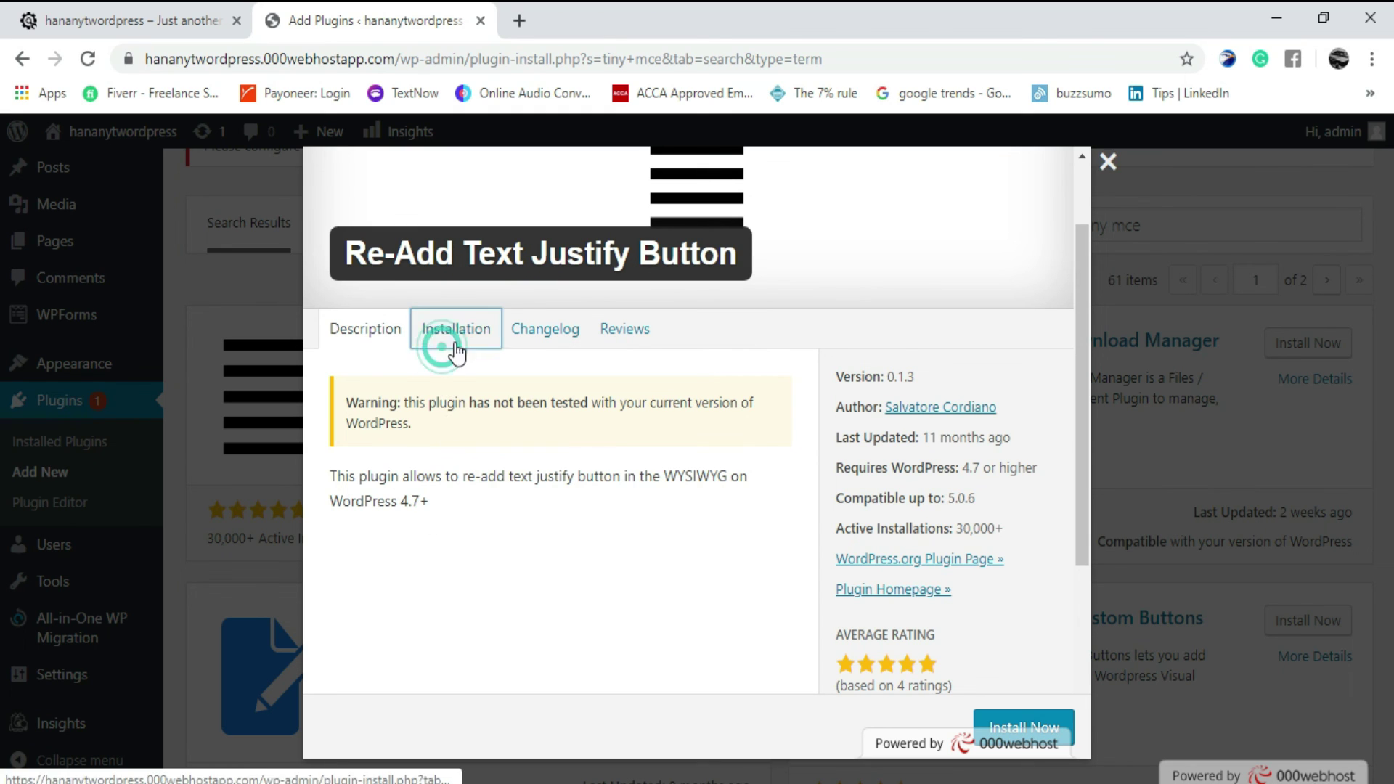
pyautogui.click(536, 340)
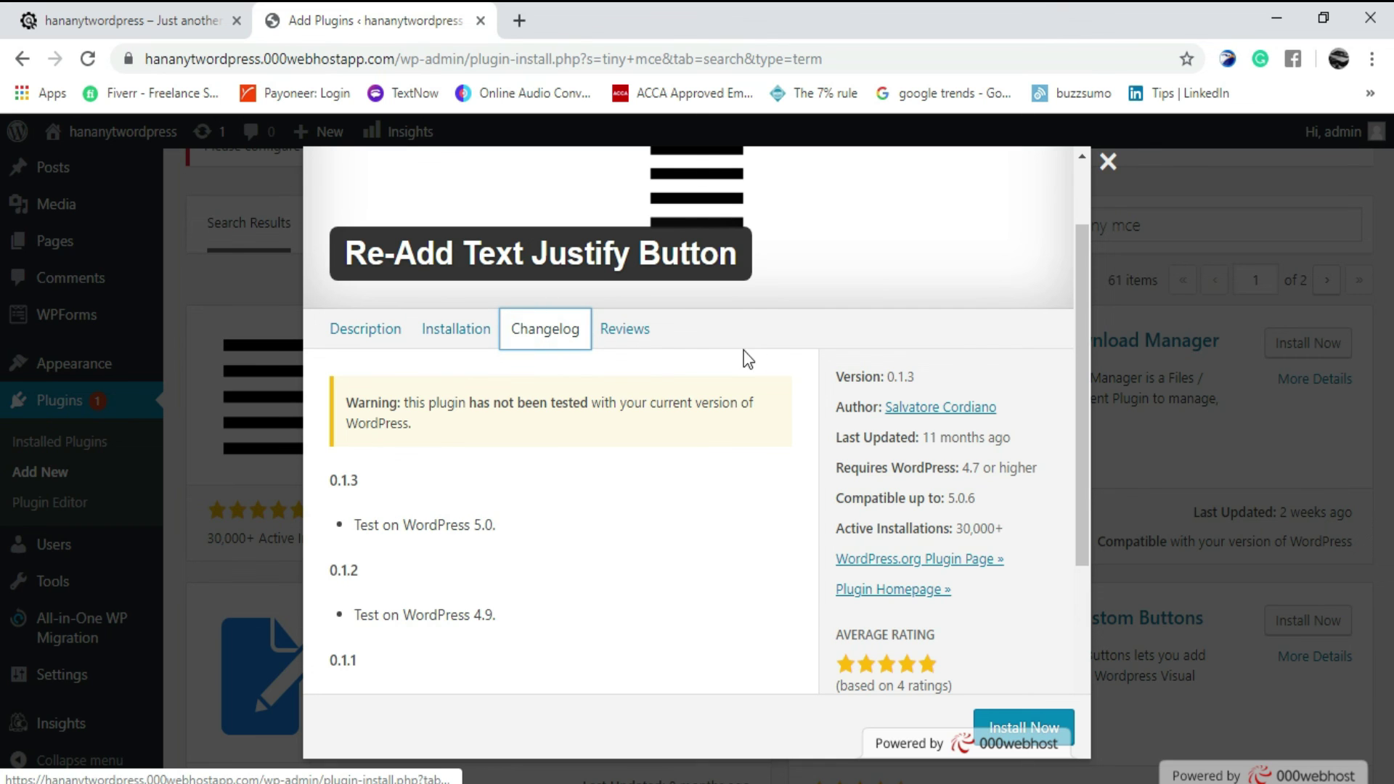
pyautogui.click(639, 338)
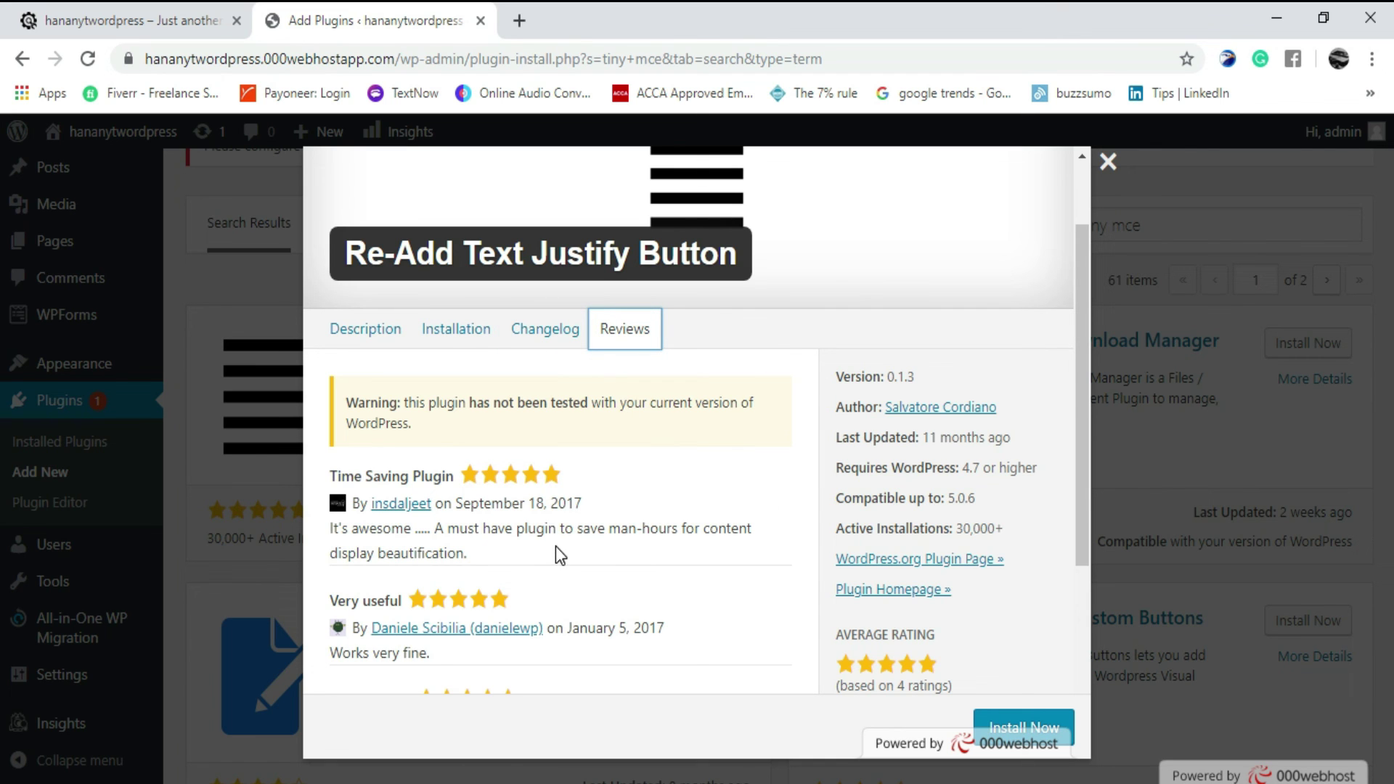
pyautogui.scroll(-5, 555, 556)
pyautogui.scroll(6, 607, 521)
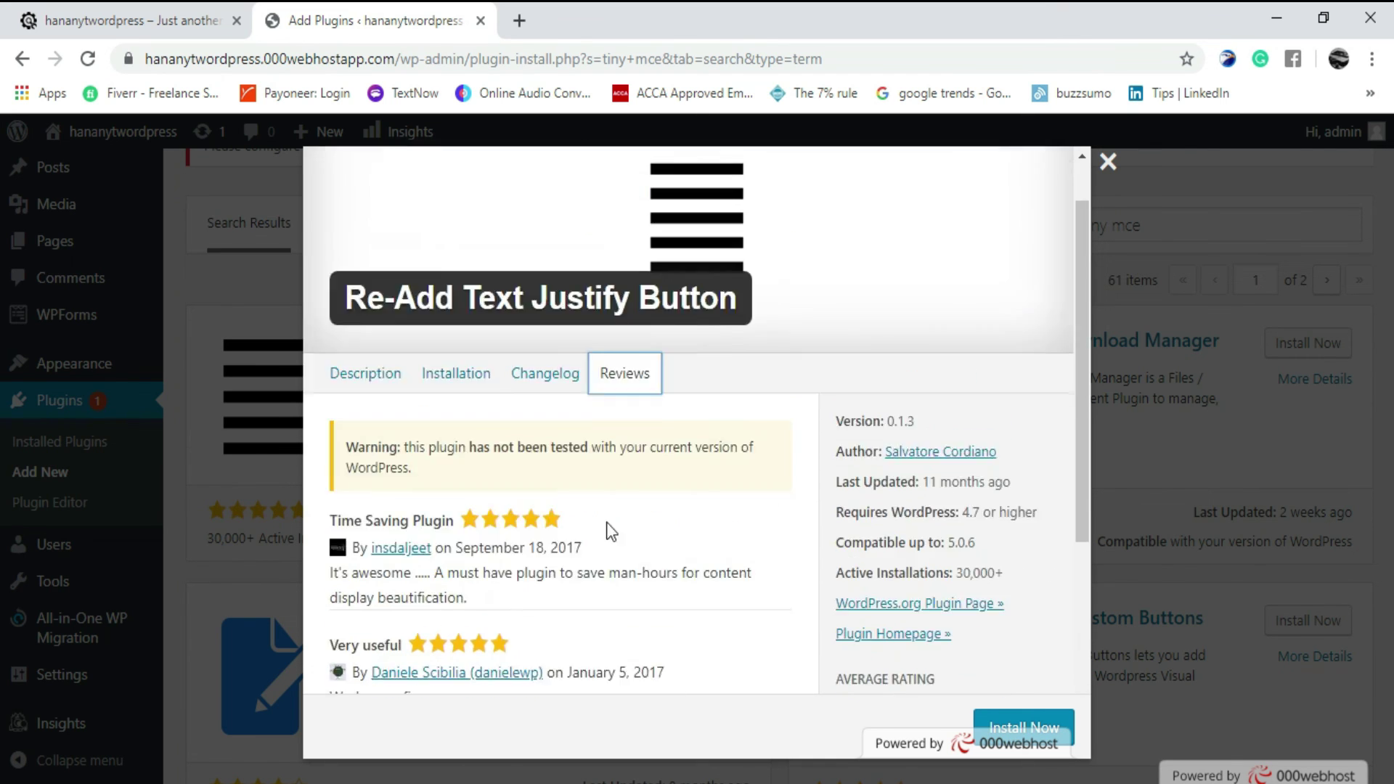
pyautogui.scroll(1, 607, 521)
pyautogui.click(1107, 161)
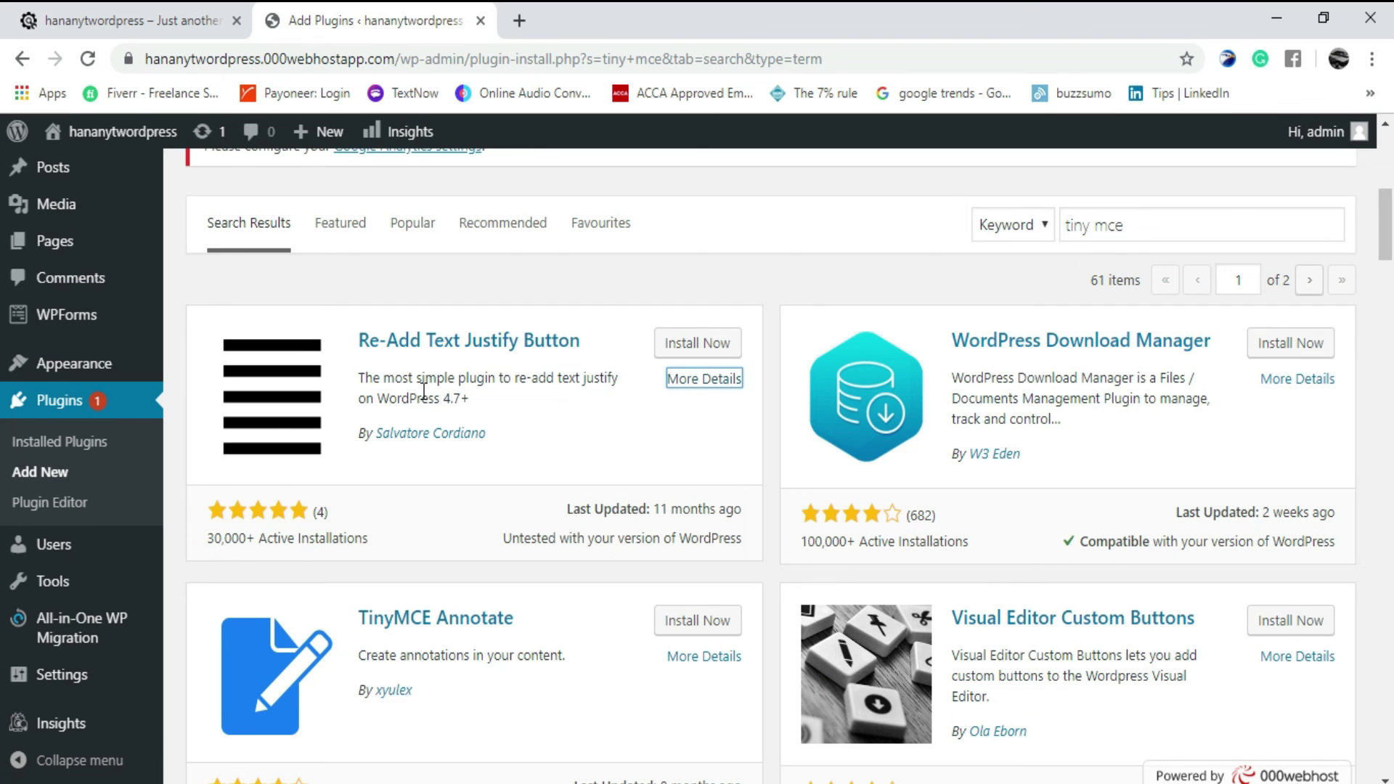
# Open the list of all posts on the site and bring its entries into view.
pyautogui.scroll(6, 269, 556)
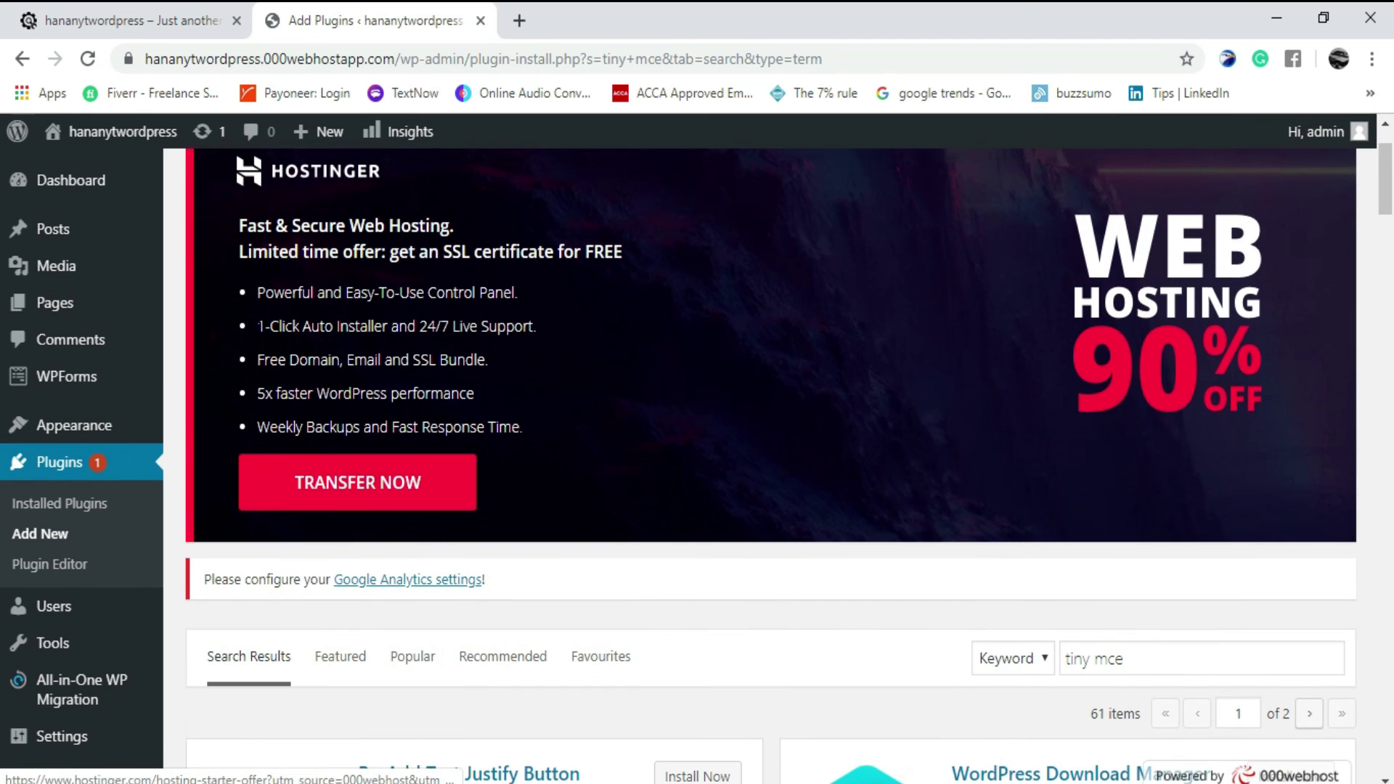
pyautogui.moveTo(104, 266)
pyautogui.moveTo(93, 235)
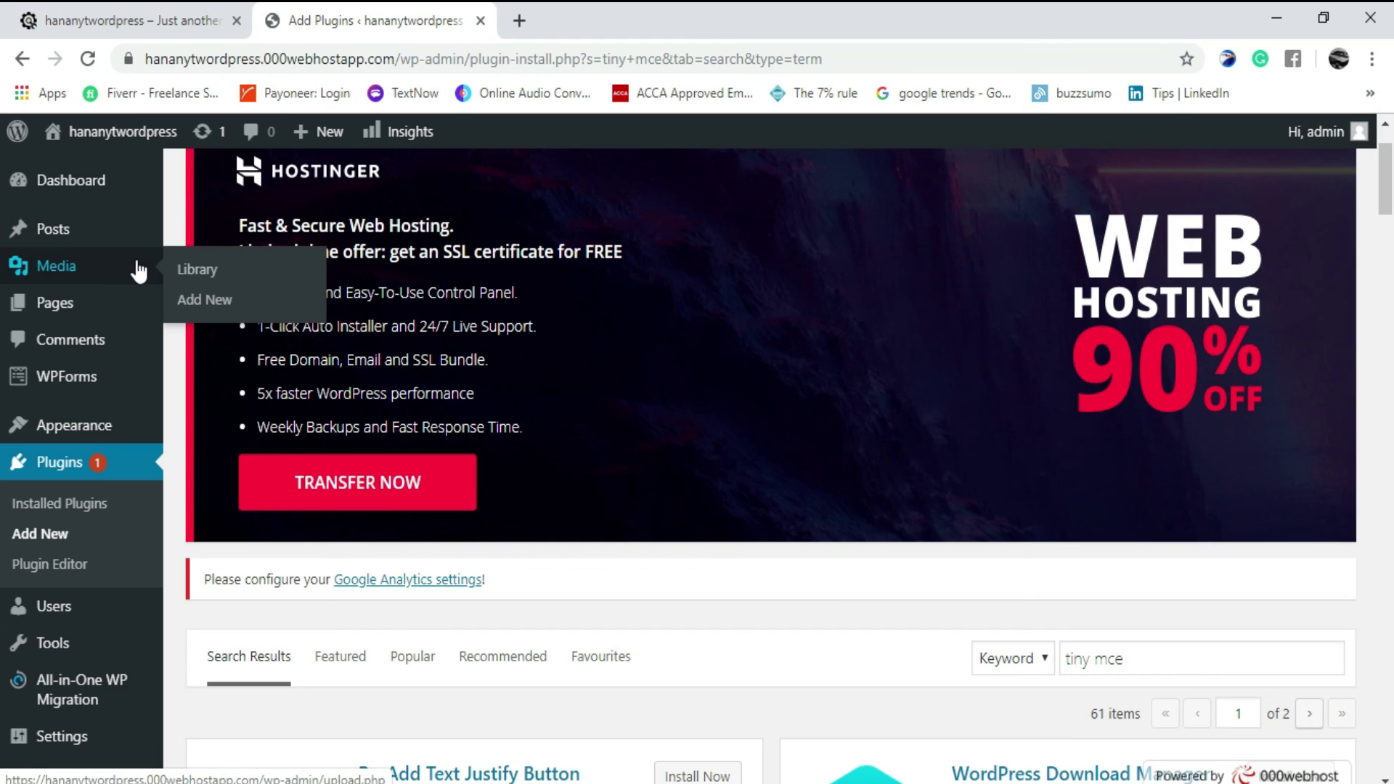
pyautogui.click(55, 228)
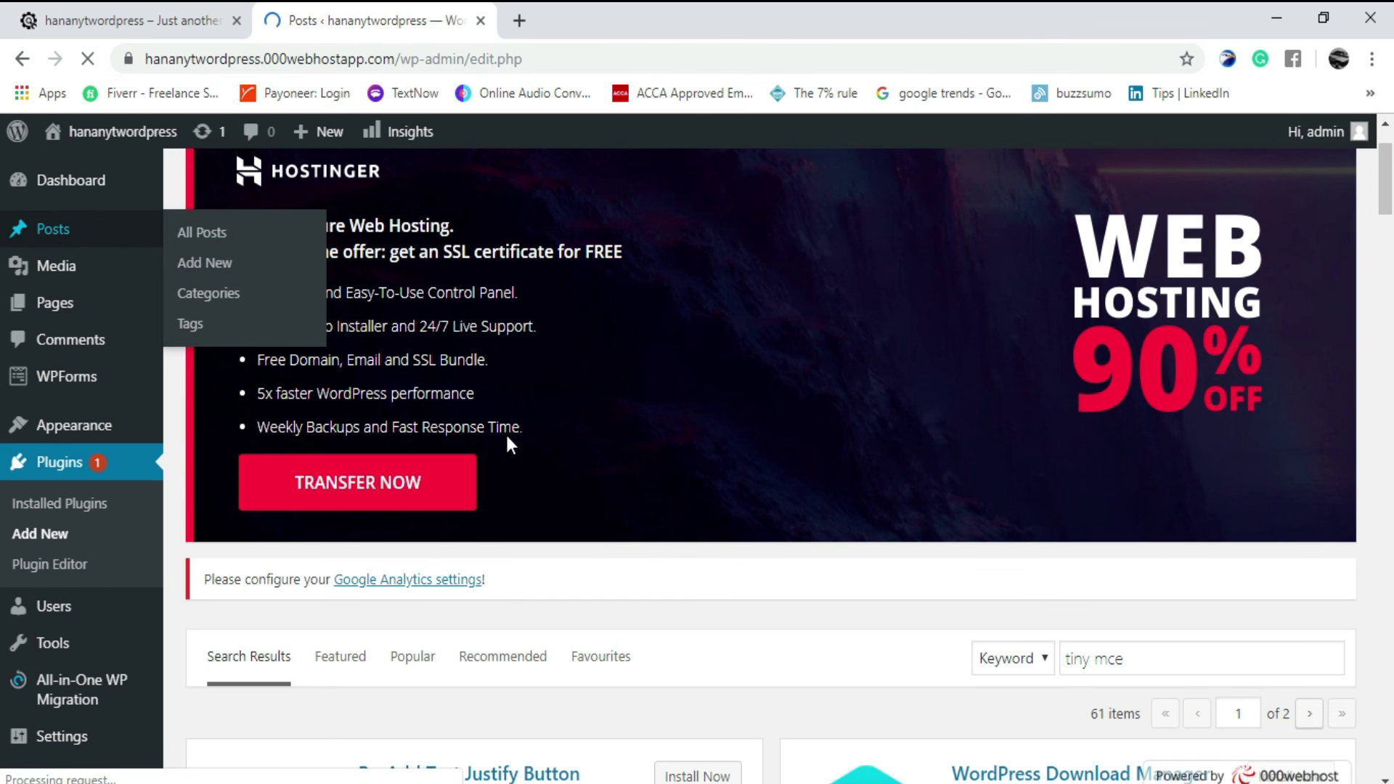
pyautogui.scroll(-3, 688, 508)
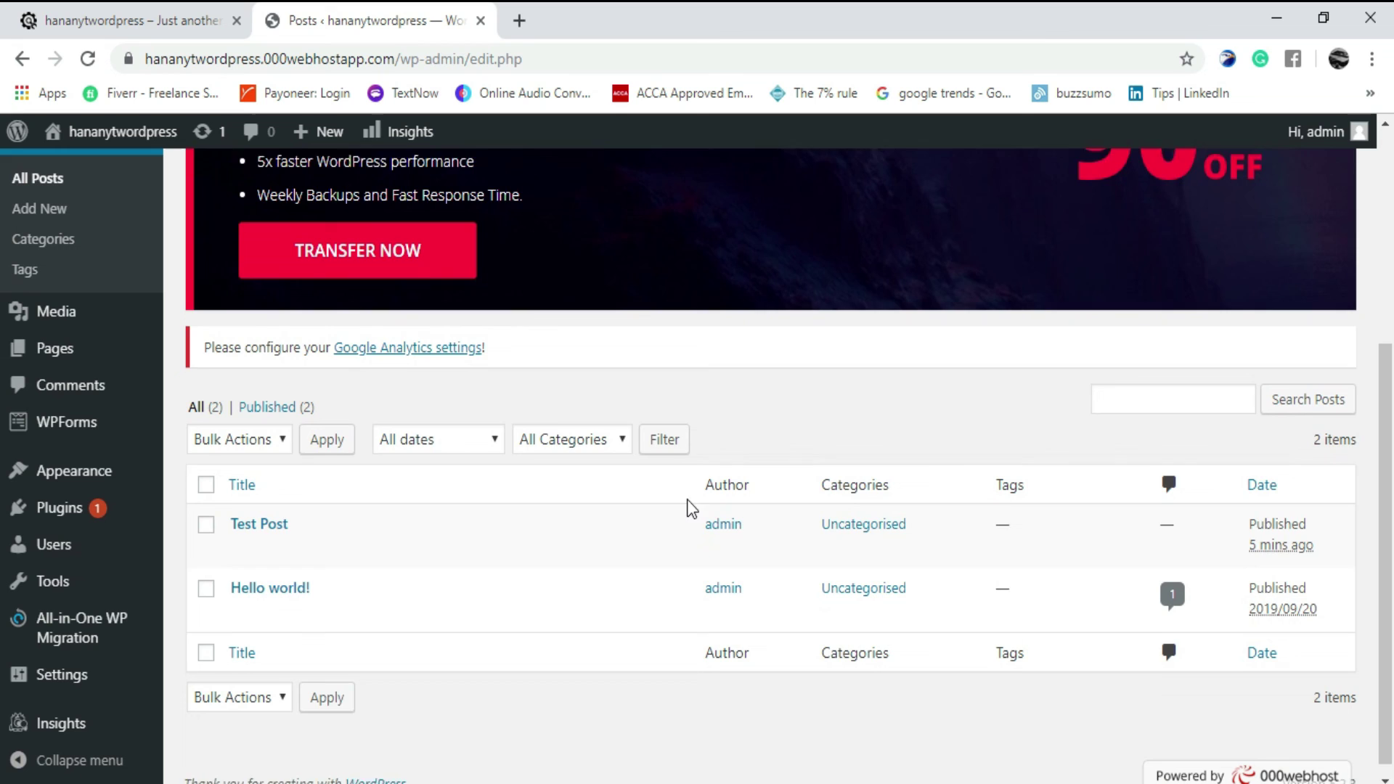